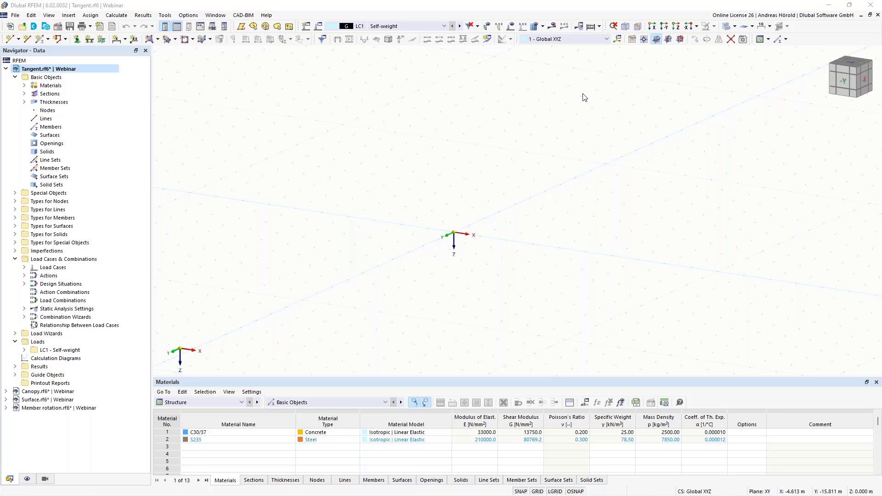
Step: In plan view along Z, draw a vertical single line about 7 m long from the origin in the negative Y direction
{"action": "left_click", "coordinate": [677, 27]}
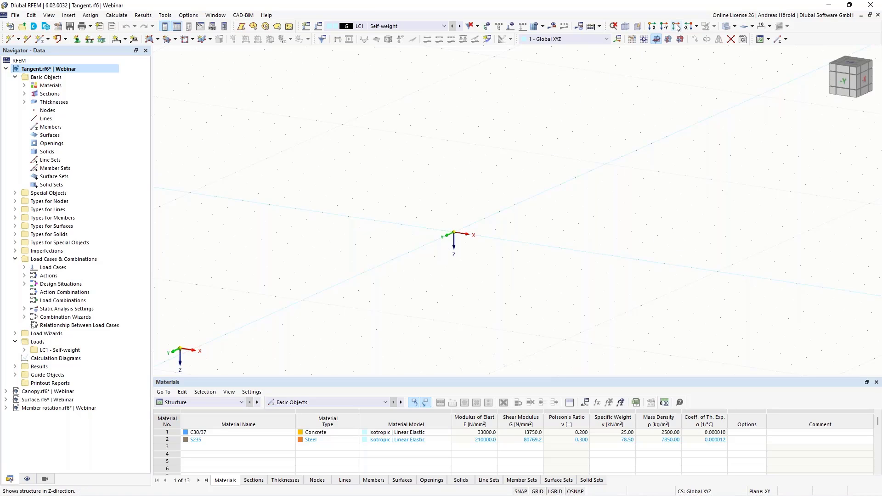
{"action": "scroll", "coordinate": [592, 227], "scroll_direction": "up", "scroll_amount": 3}
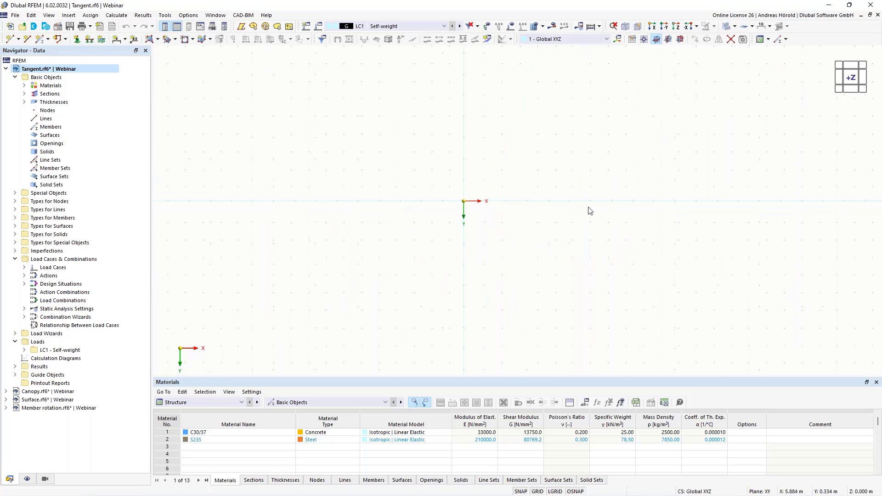
{"action": "middle_click_drag", "start_coordinate": [587, 209], "coordinate": [579, 260]}
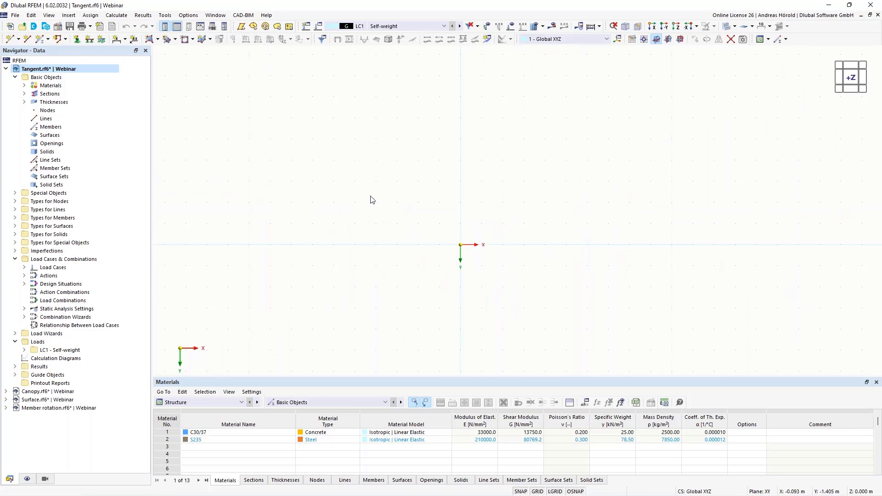
{"action": "left_click", "coordinate": [28, 38]}
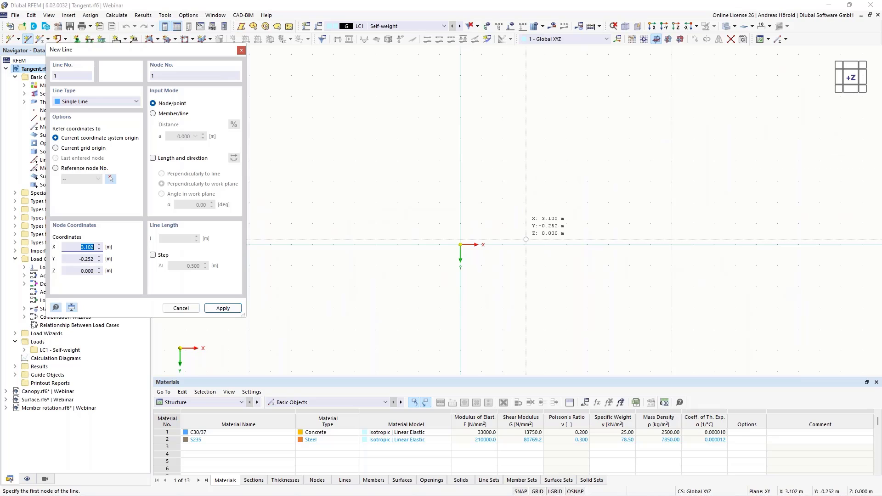
{"action": "left_click", "coordinate": [470, 240]}
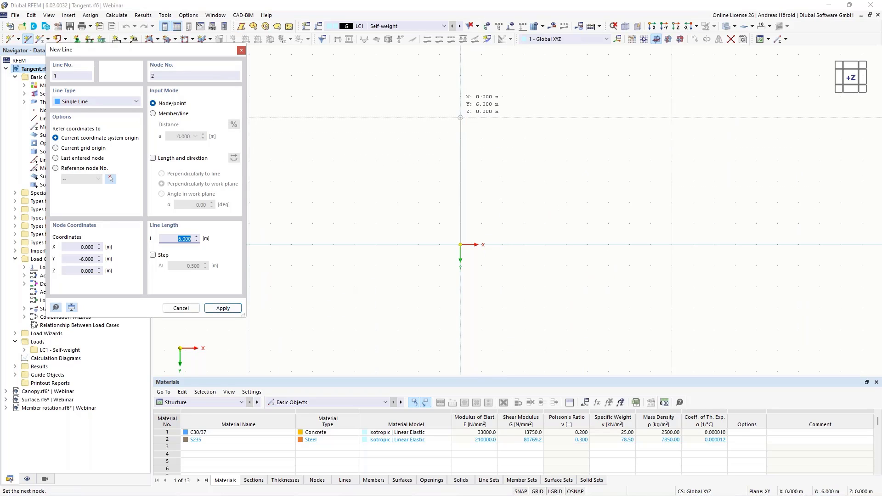
{"action": "left_click", "coordinate": [460, 97]}
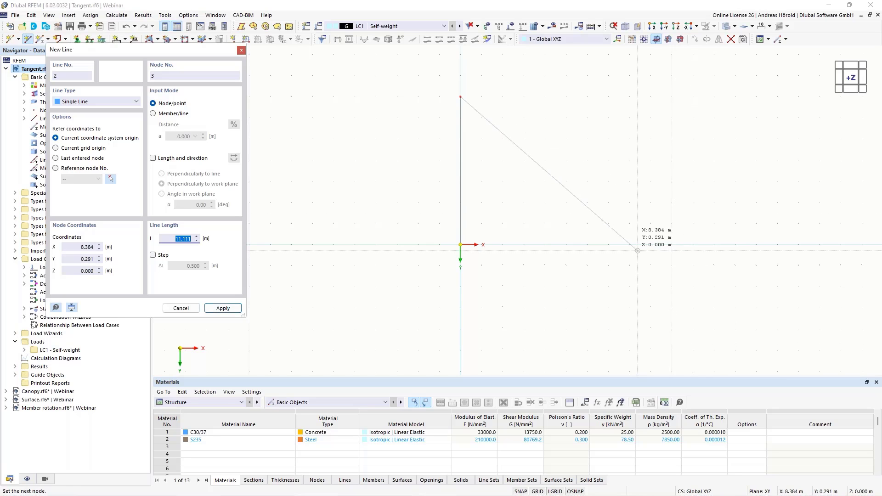
{"action": "key", "text": "Escape"}
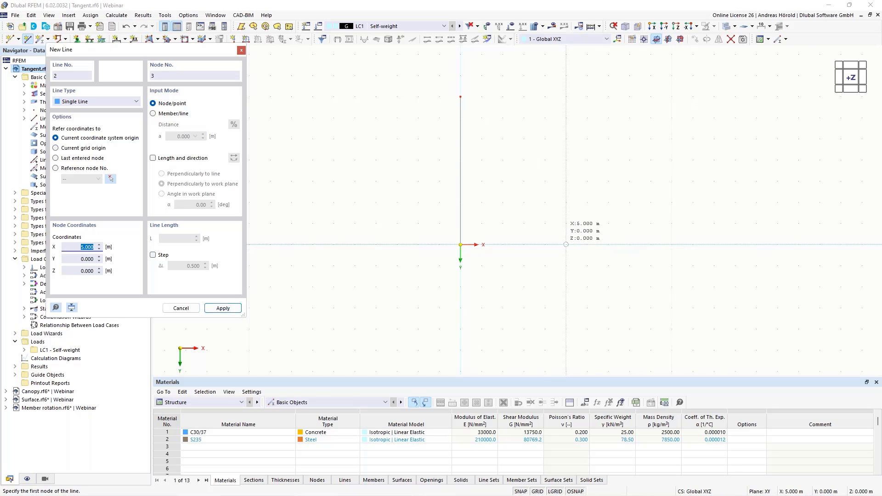
Step: Draw a second vertical line at X 5 m from Y 0 to Y -4 m, and move its upper node to Y -5 m
{"action": "left_click", "coordinate": [566, 244]}
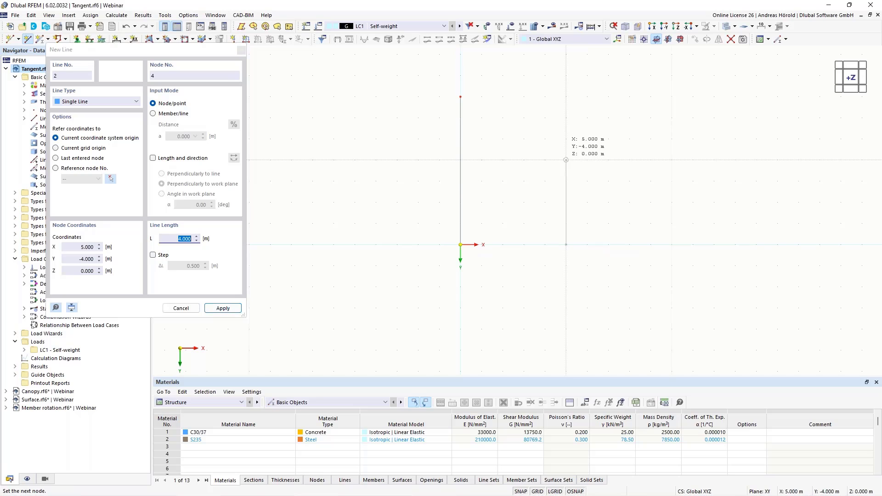
{"action": "left_click", "coordinate": [566, 160]}
{"action": "key", "text": "Escape"}
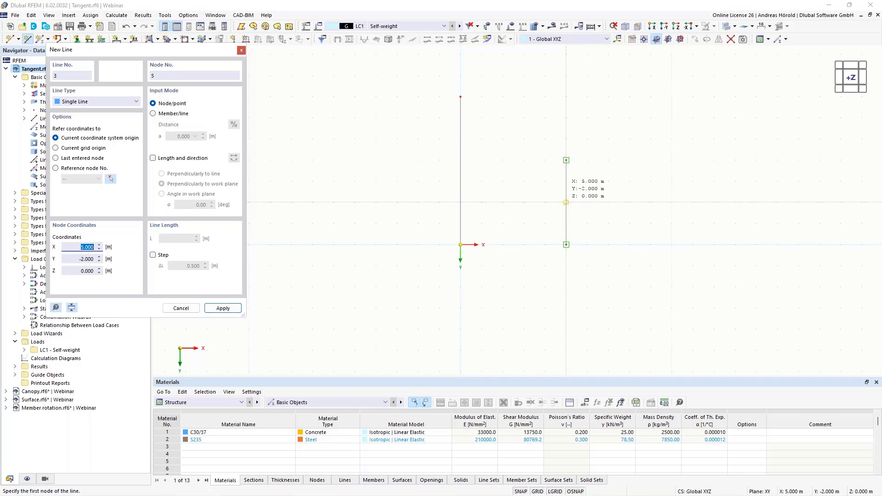
{"action": "left_click", "coordinate": [566, 202]}
{"action": "key", "text": "Escape"}
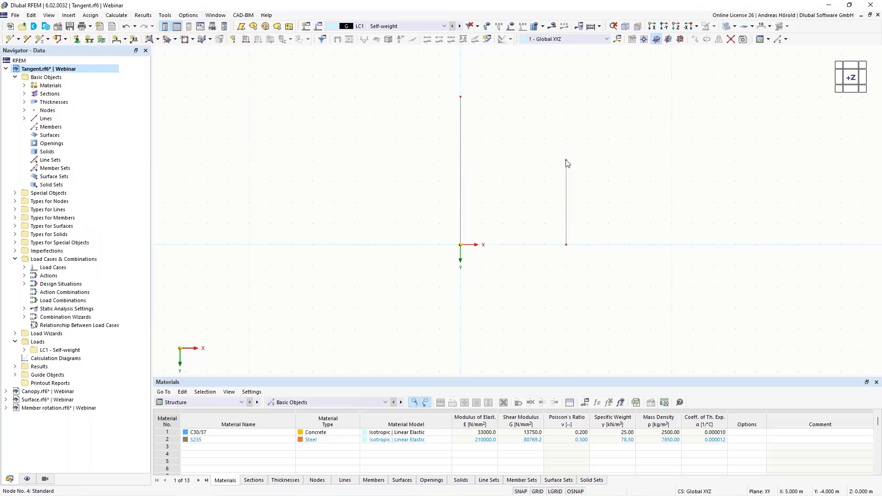
{"action": "left_click_drag", "start_coordinate": [566, 160], "coordinate": [568, 143]}
{"action": "left_click", "coordinate": [28, 39]}
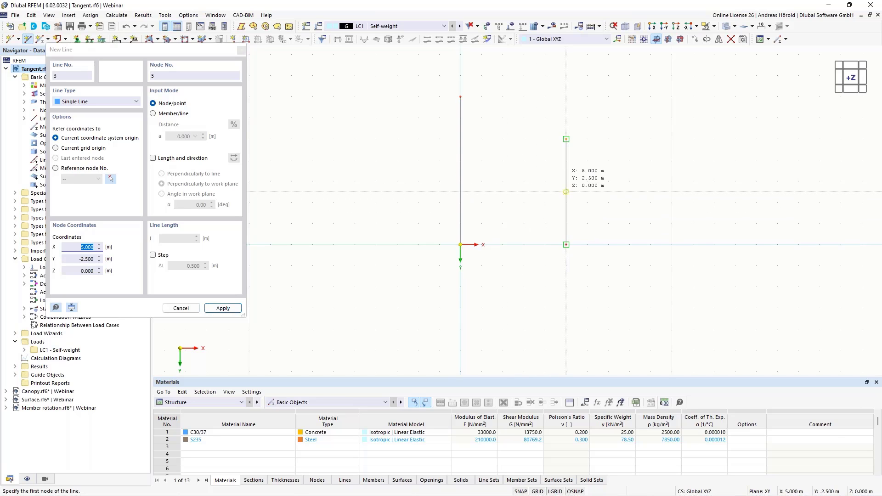
{"action": "left_click", "coordinate": [566, 192]}
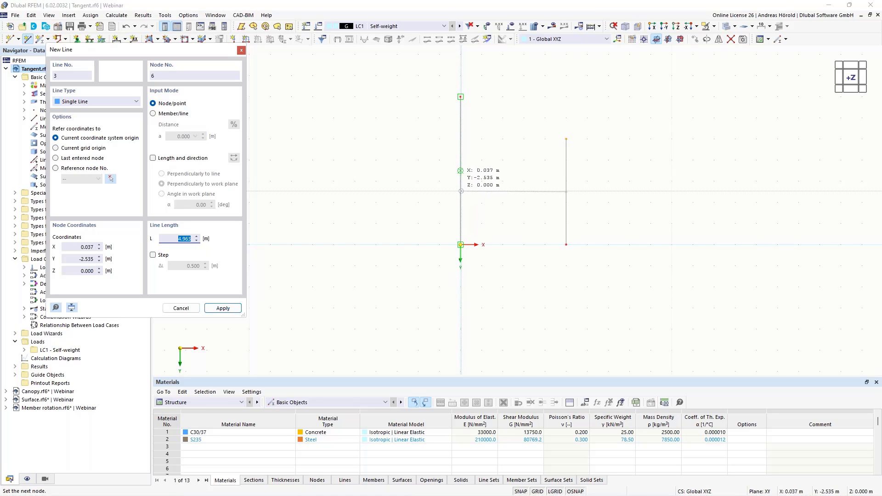
{"action": "key", "text": "Escape"}
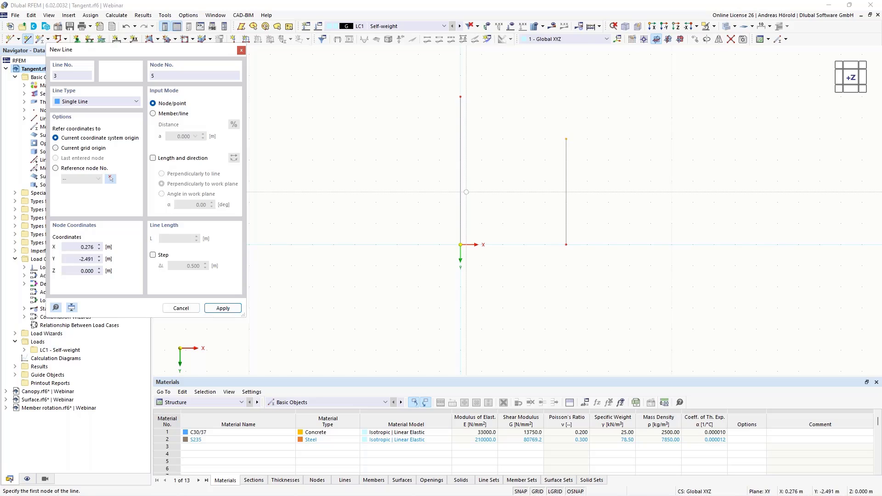
{"action": "key", "text": "Escape"}
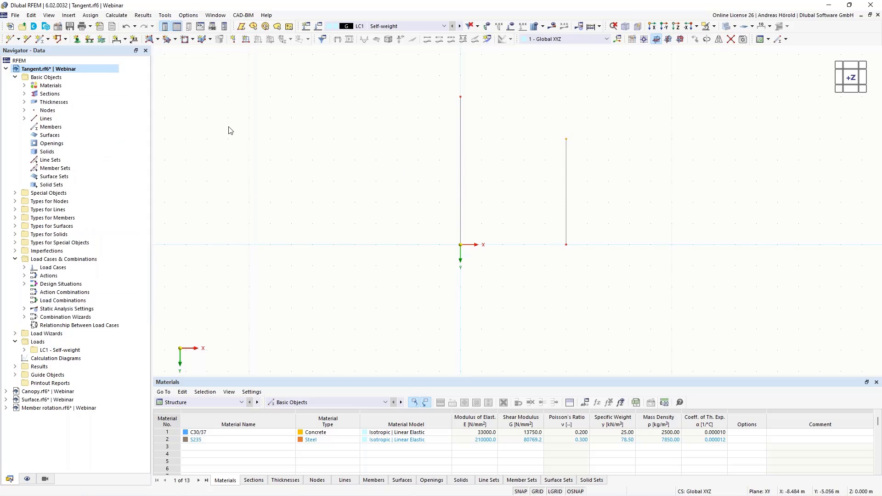
Step: Draw a circle centred at X -8 m, Y -2 m with a radius of about 3.2 m
{"action": "left_click", "coordinate": [66, 40]}
{"action": "left_click", "coordinate": [58, 71]}
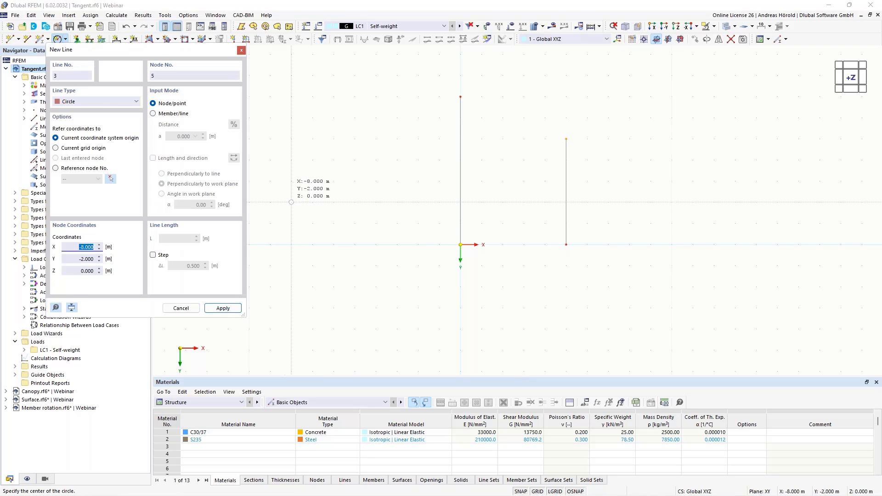
{"action": "left_click", "coordinate": [291, 202]}
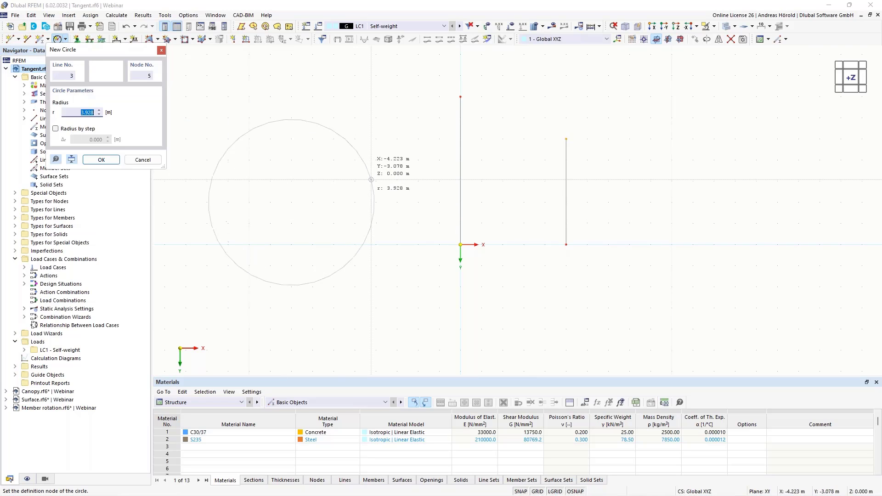
{"action": "left_click", "coordinate": [355, 182]}
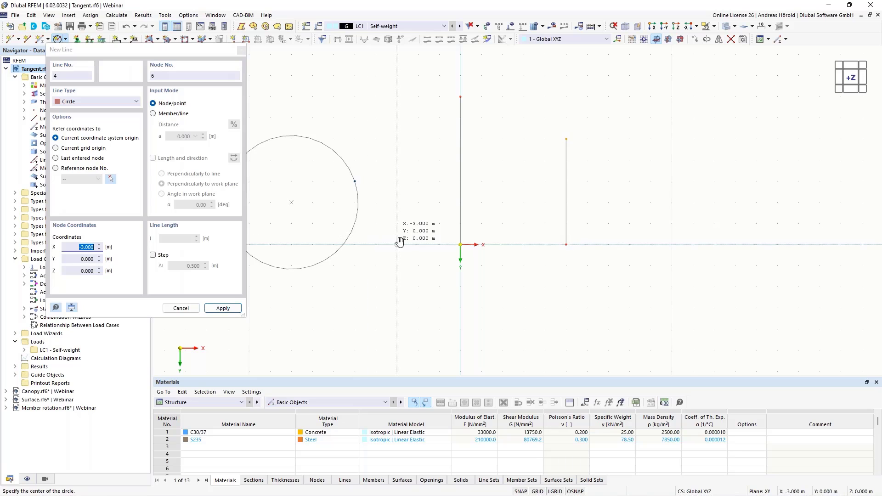
{"action": "middle_click_drag", "start_coordinate": [393, 249], "coordinate": [550, 263]}
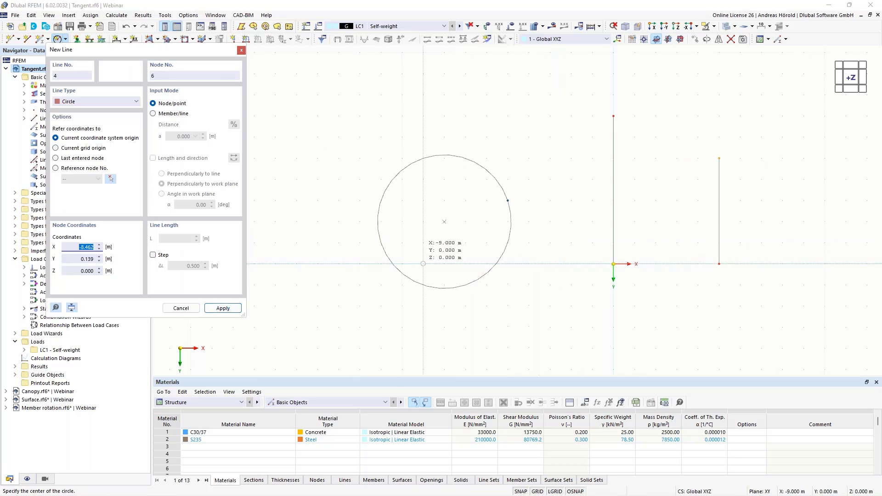
{"action": "key", "text": "Escape"}
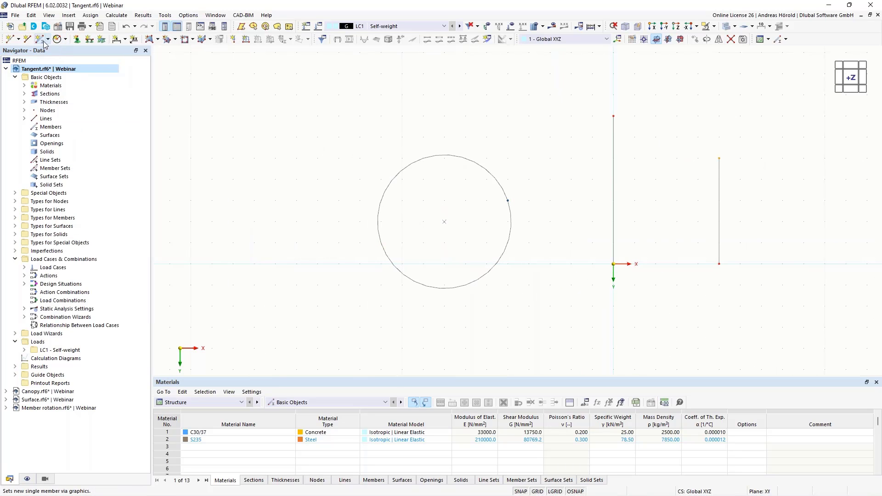
{"action": "left_click", "coordinate": [28, 39]}
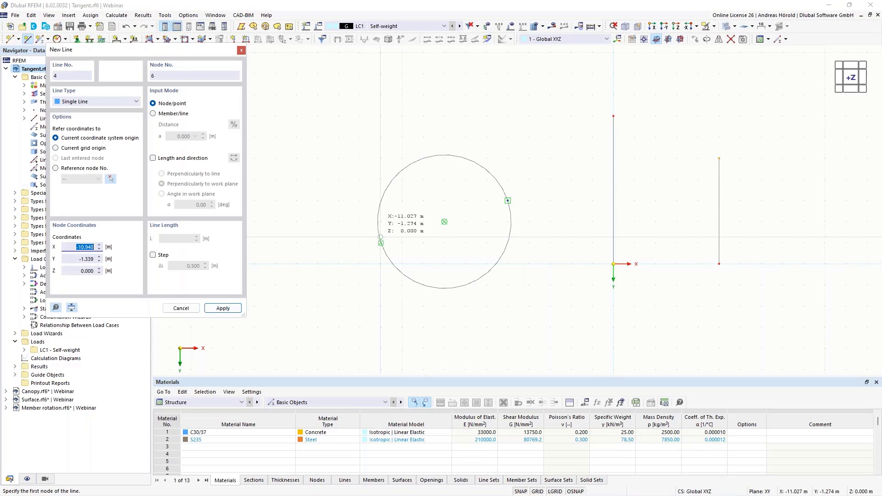
{"action": "left_click", "coordinate": [317, 264]}
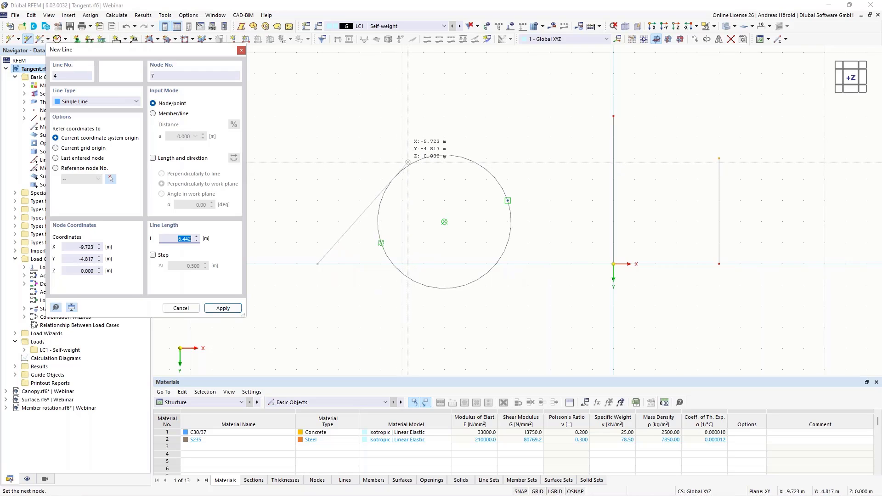
{"action": "key", "text": "Escape"}
{"action": "key", "text": "Escape"}
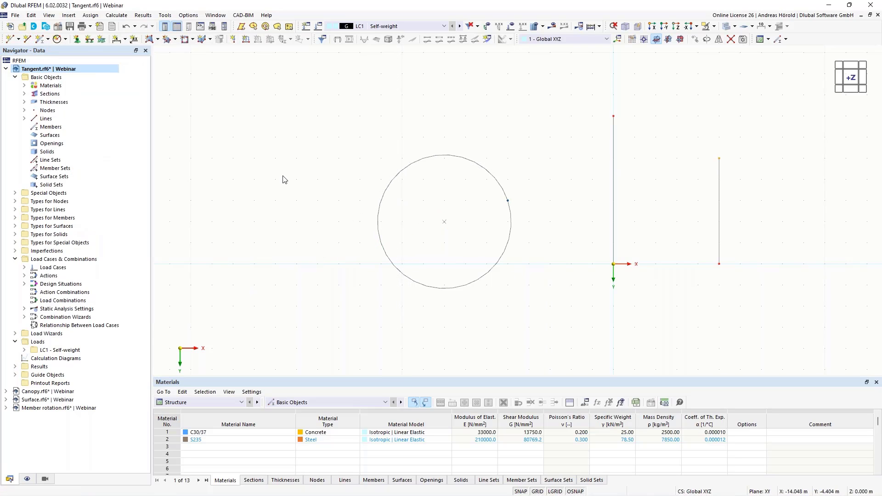
Step: Enable the Perpendicular, Tangent and Circle quadrants options in the Standard object snap and set it active
{"action": "left_click", "coordinate": [15, 375]}
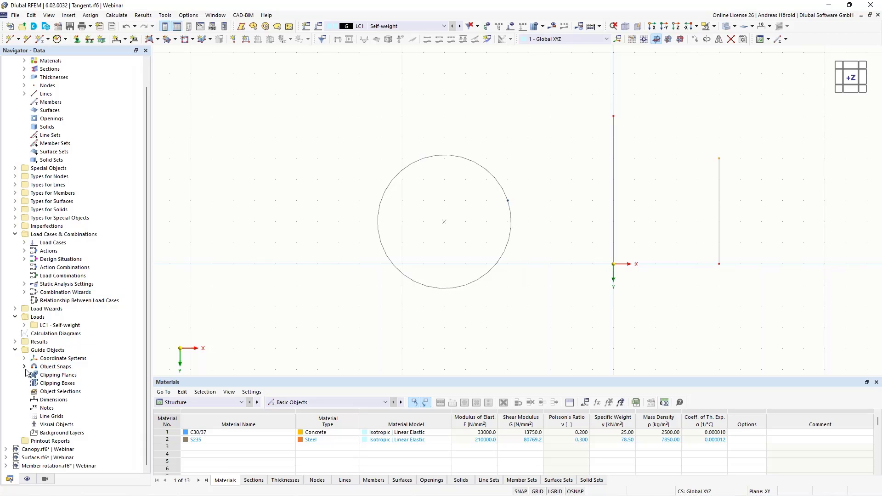
{"action": "left_click", "coordinate": [25, 366]}
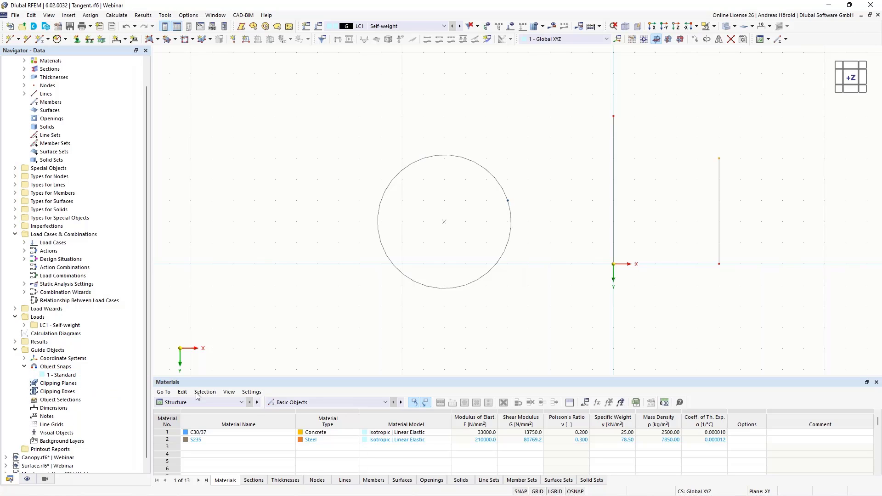
{"action": "right_click", "coordinate": [575, 493]}
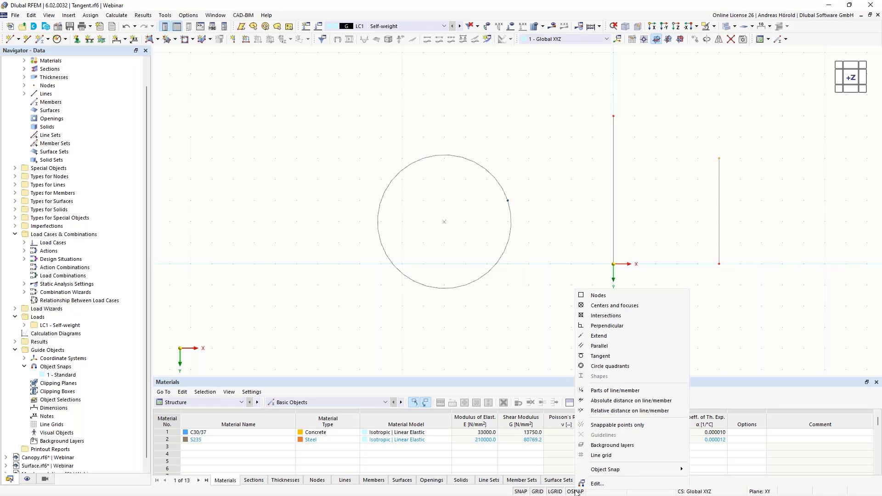
{"action": "left_click", "coordinate": [603, 482]}
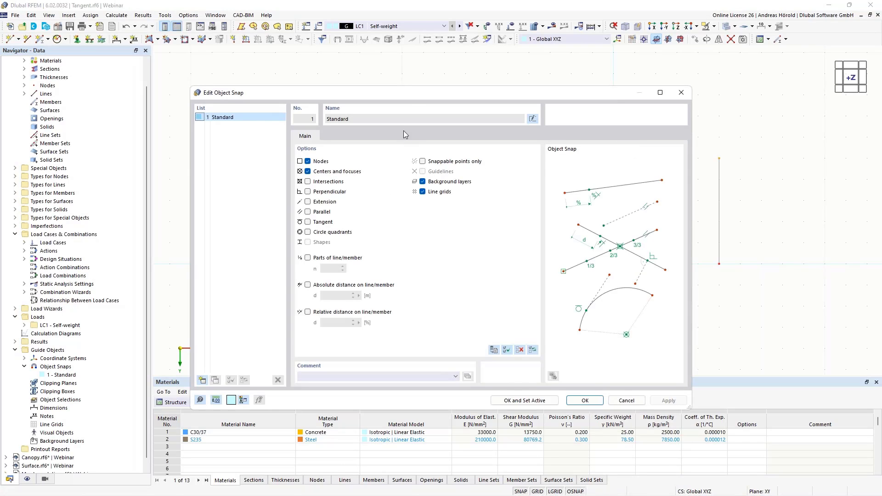
{"action": "left_click_drag", "start_coordinate": [409, 94], "coordinate": [473, 82]}
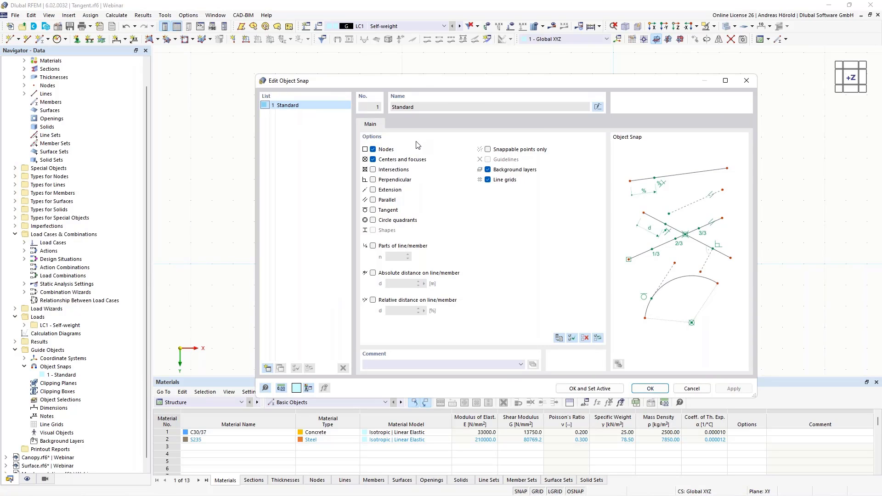
{"action": "left_click", "coordinate": [374, 180]}
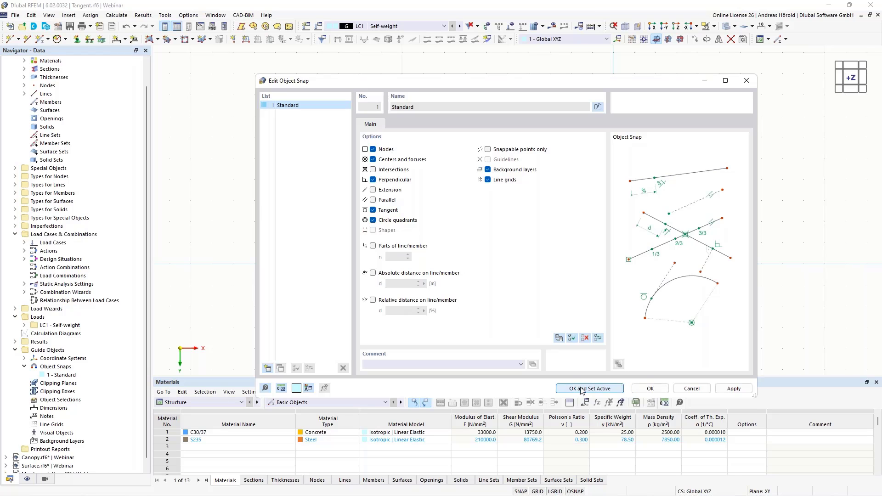
{"action": "left_click", "coordinate": [582, 389]}
Step: Draw a line from the midpoint of the shorter vertical line perpendicular to the longer one, ending at X 0, Y -2.5 m
{"action": "middle_click_drag", "start_coordinate": [308, 186], "coordinate": [243, 196]}
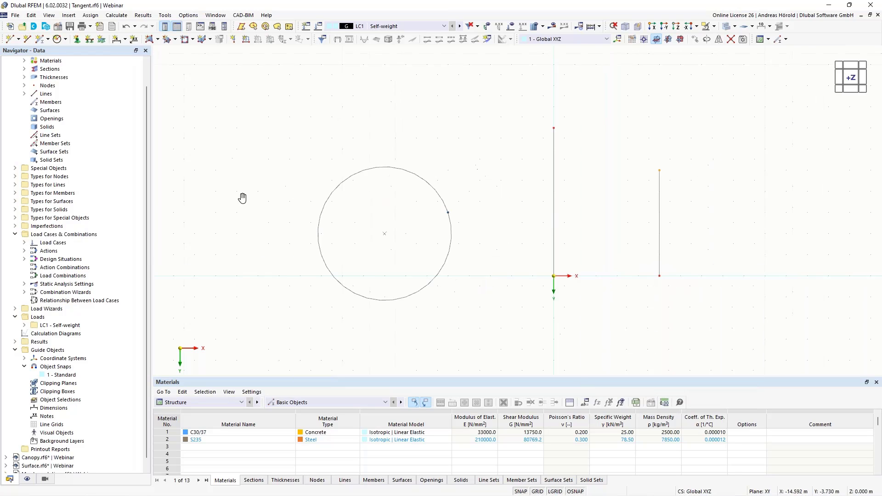
{"action": "left_click", "coordinate": [28, 41]}
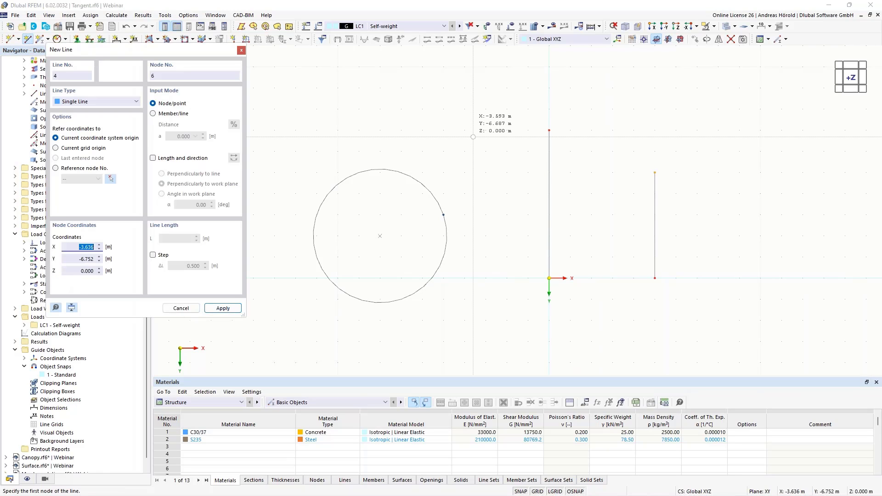
{"action": "left_click", "coordinate": [655, 226]}
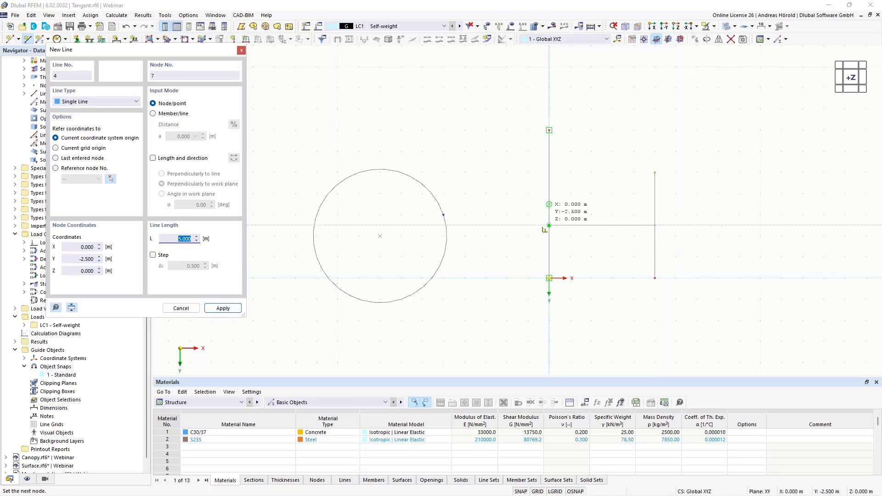
{"action": "left_click", "coordinate": [549, 226]}
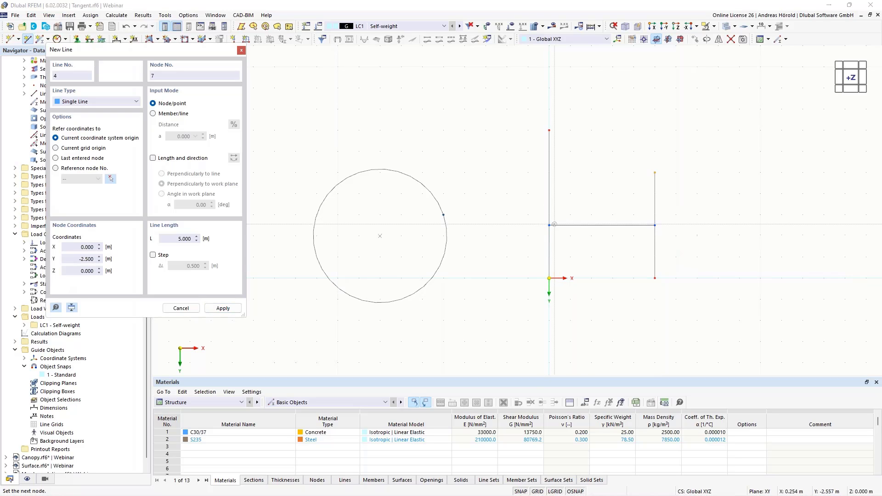
{"action": "right_click", "coordinate": [629, 257]}
Step: Draw a line from about X -14 m, Y 0 to the tangent point on the circle's upper-left arc at X -10.366 m, Y -4.098 m
{"action": "middle_click_drag", "start_coordinate": [512, 279], "coordinate": [616, 270]}
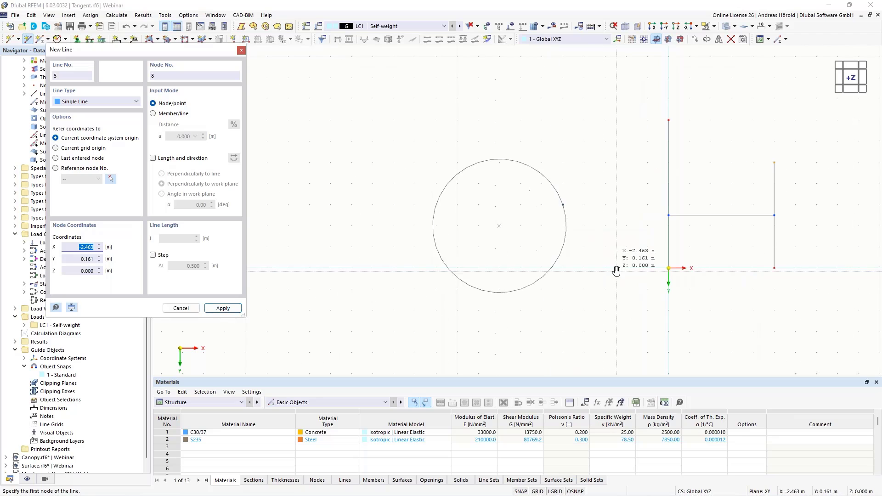
{"action": "left_click", "coordinate": [373, 267]}
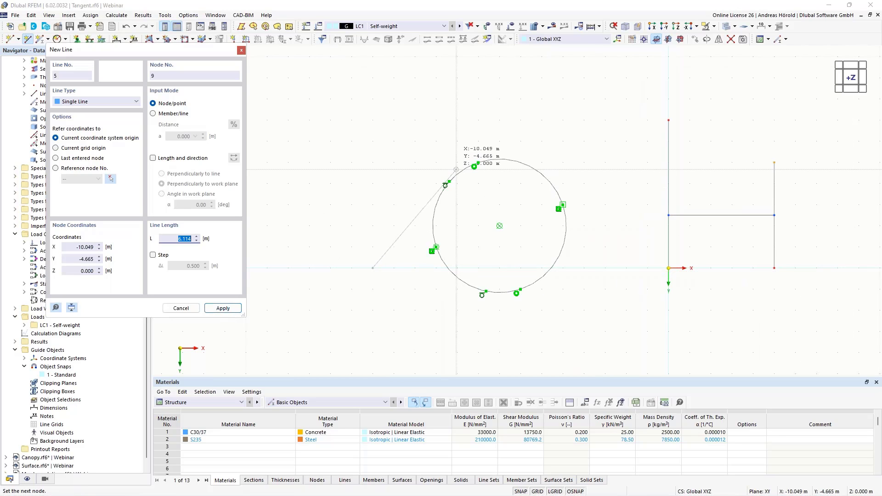
{"action": "left_click", "coordinate": [449, 182]}
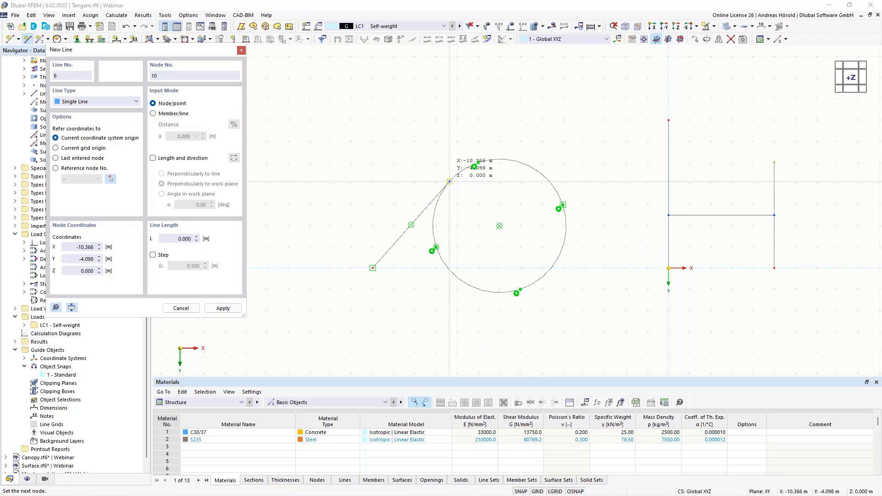
Step: Draw four connected lines through the circle's four quadrant points to form a closed inscribed square
{"action": "key", "text": "Escape"}
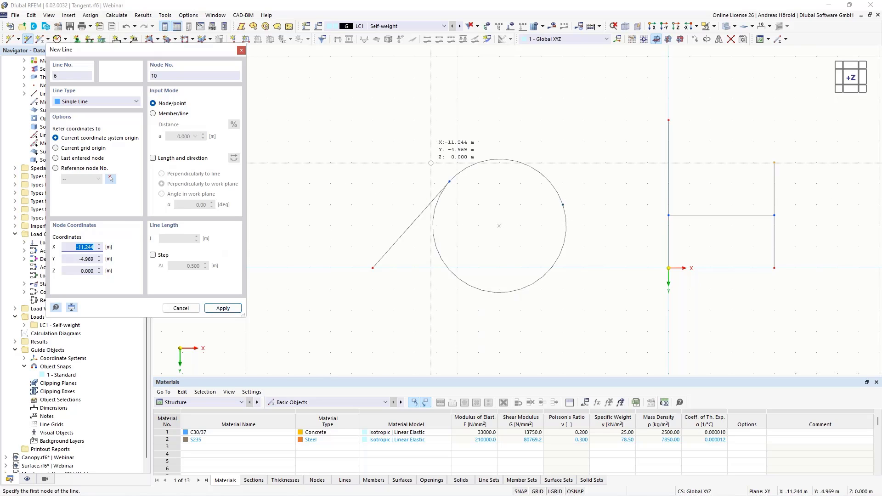
{"action": "left_click", "coordinate": [478, 162]}
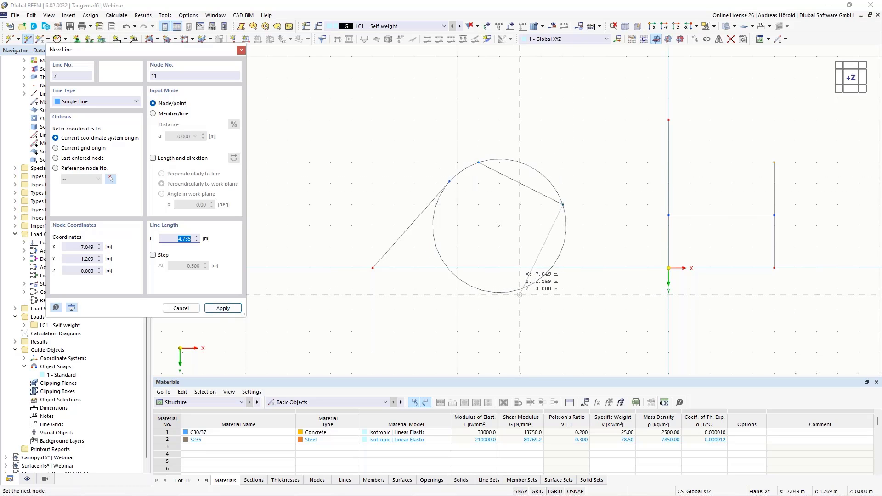
{"action": "left_click", "coordinate": [517, 291]}
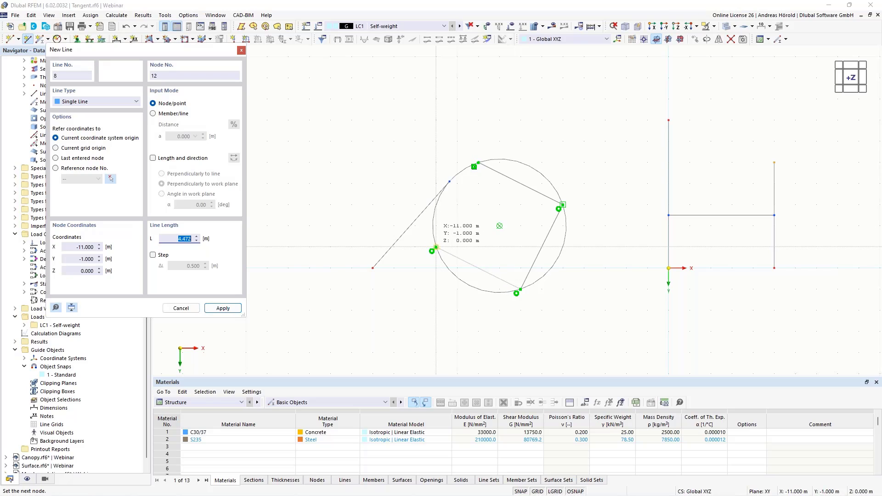
{"action": "left_click", "coordinate": [436, 247]}
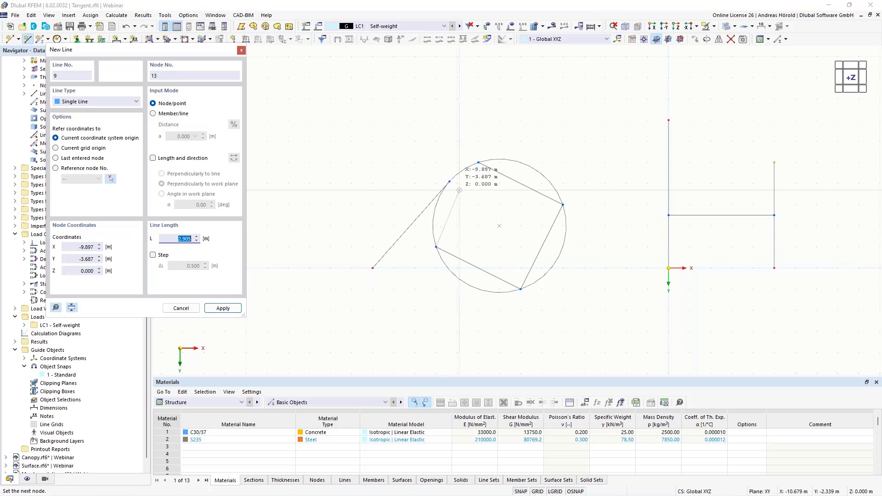
{"action": "left_click", "coordinate": [479, 162]}
{"action": "key", "text": "Escape"}
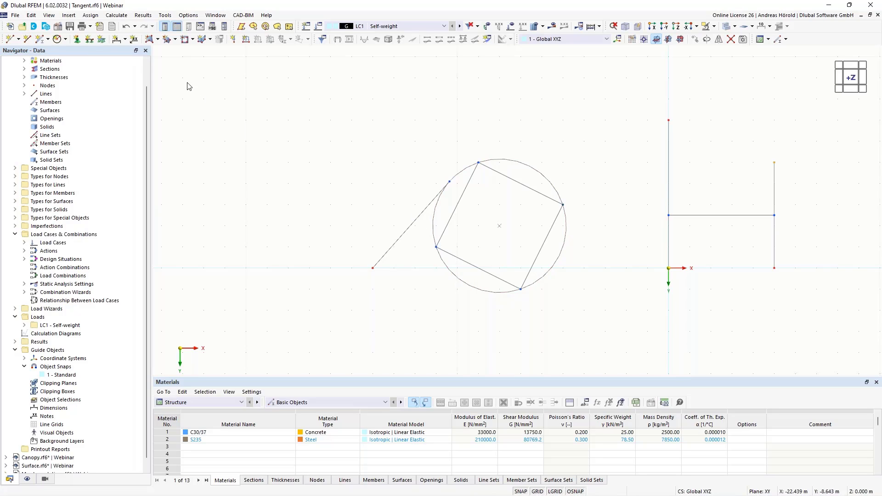
Step: Undo the last three line creations one at a time and redo all three
{"action": "left_click", "coordinate": [127, 28]}
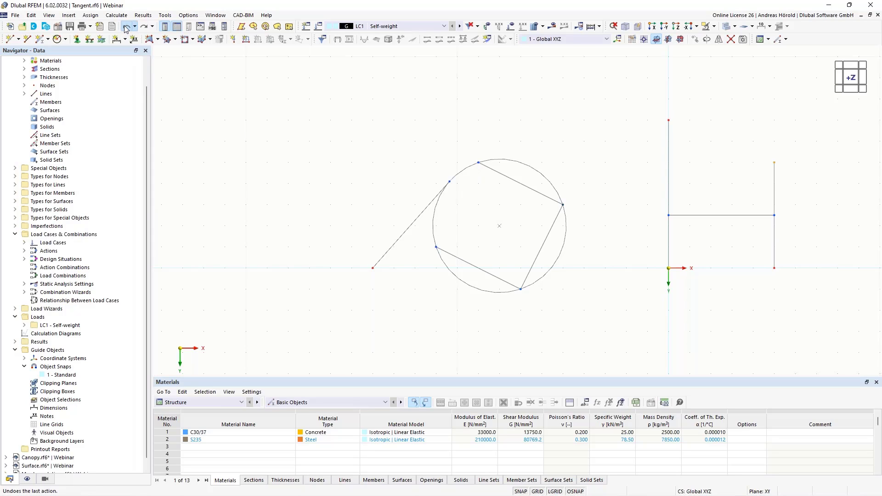
{"action": "left_click", "coordinate": [127, 28]}
{"action": "left_click", "coordinate": [126, 28]}
{"action": "left_click", "coordinate": [145, 27]}
{"action": "left_click", "coordinate": [145, 27]}
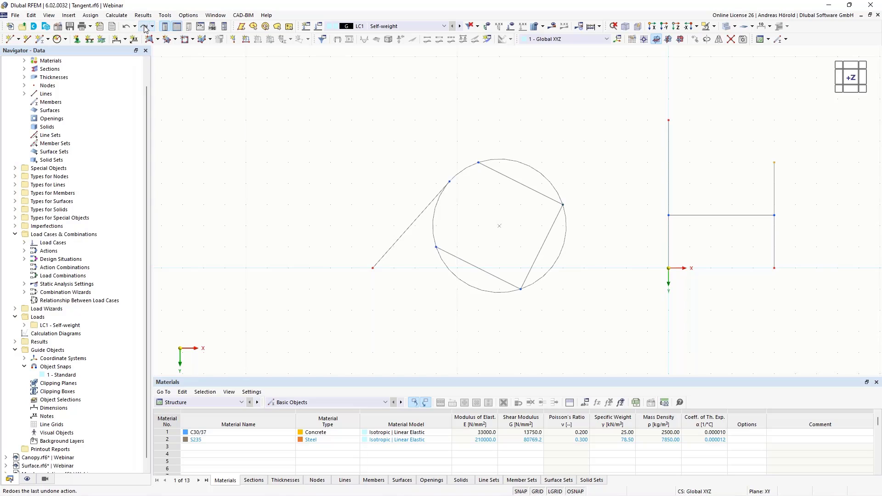
{"action": "left_click", "coordinate": [145, 27]}
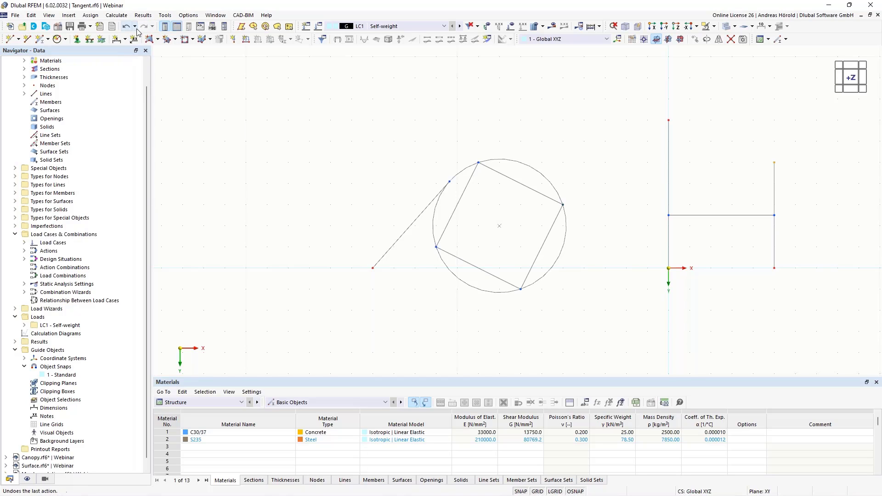
Step: Undo several actions at once back to line no. 4, undo the rest through line no. 1, and redo everything up to line no. 9
{"action": "left_click", "coordinate": [135, 27]}
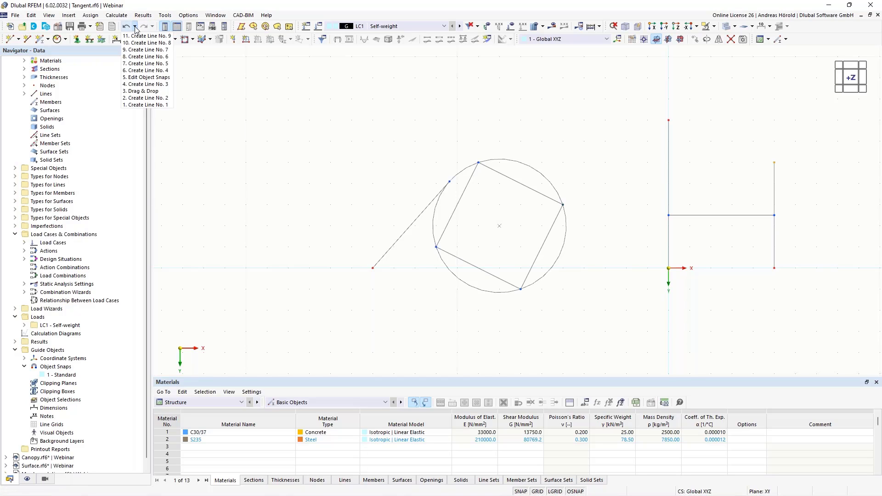
{"action": "left_click", "coordinate": [148, 70]}
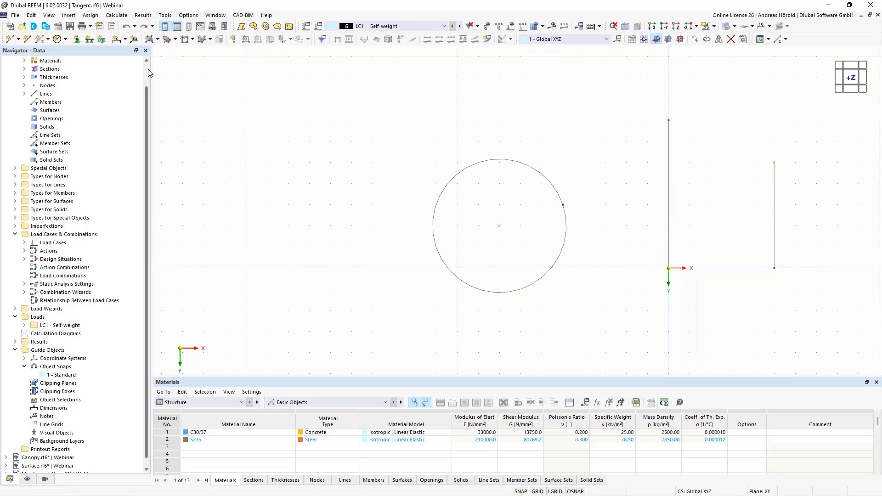
{"action": "left_click", "coordinate": [136, 26]}
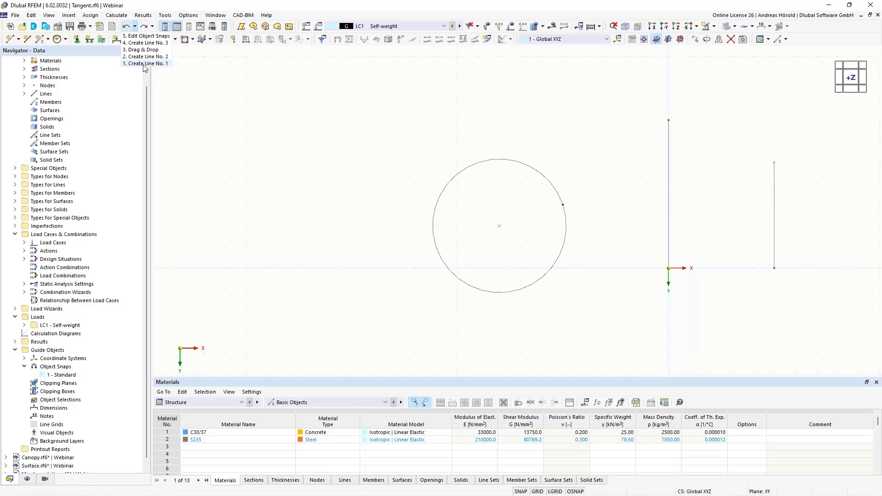
{"action": "left_click", "coordinate": [144, 65]}
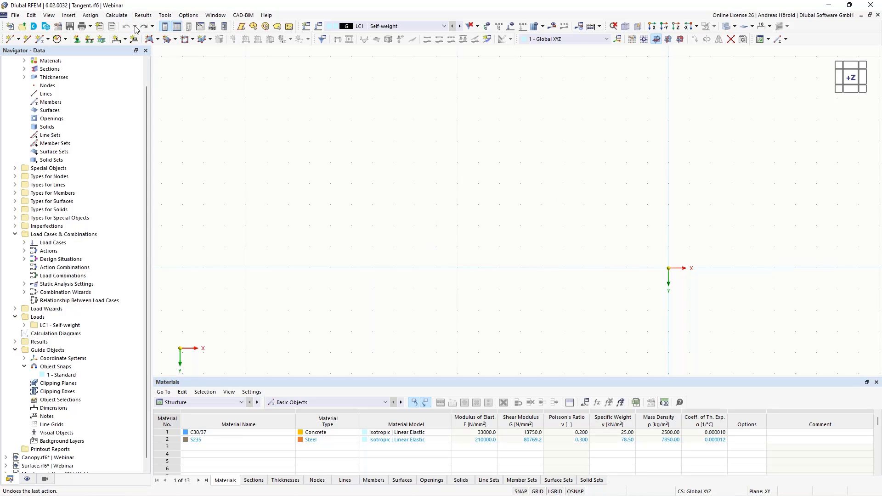
{"action": "left_click", "coordinate": [152, 26]}
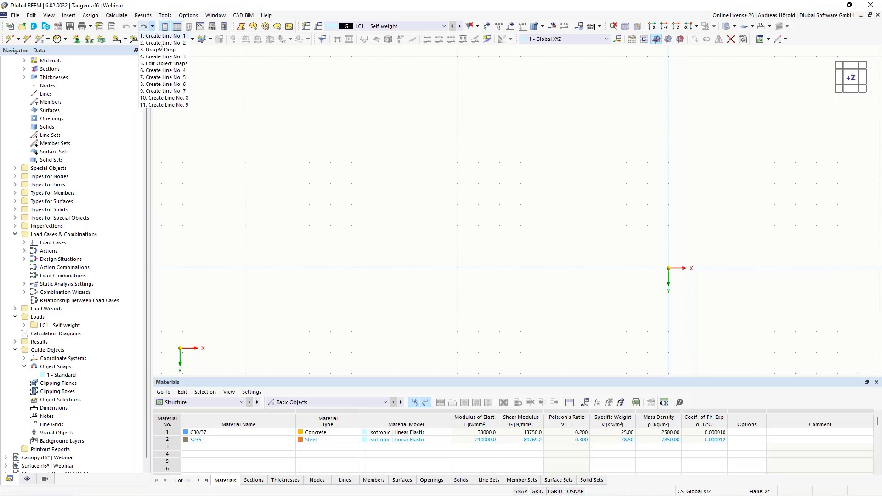
{"action": "left_click", "coordinate": [161, 105]}
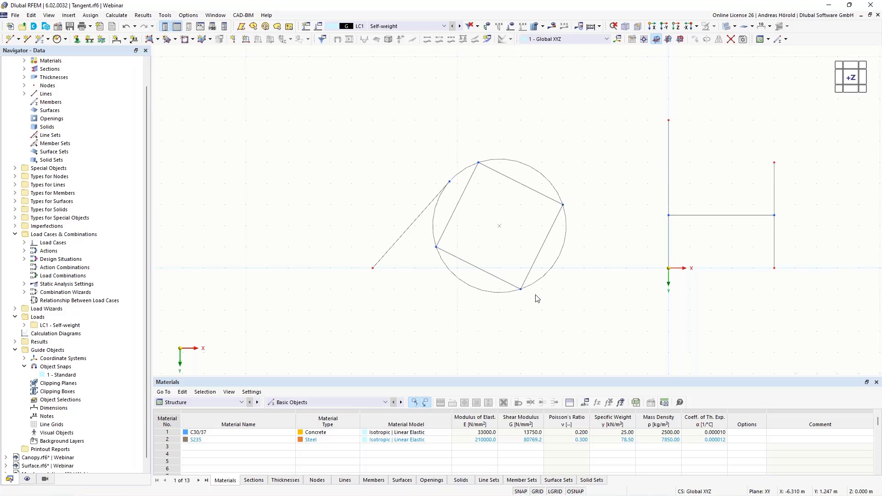
Step: Inspect the maximum number of undo steps in the program settings and leave without saving changes
{"action": "left_click", "coordinate": [188, 18]}
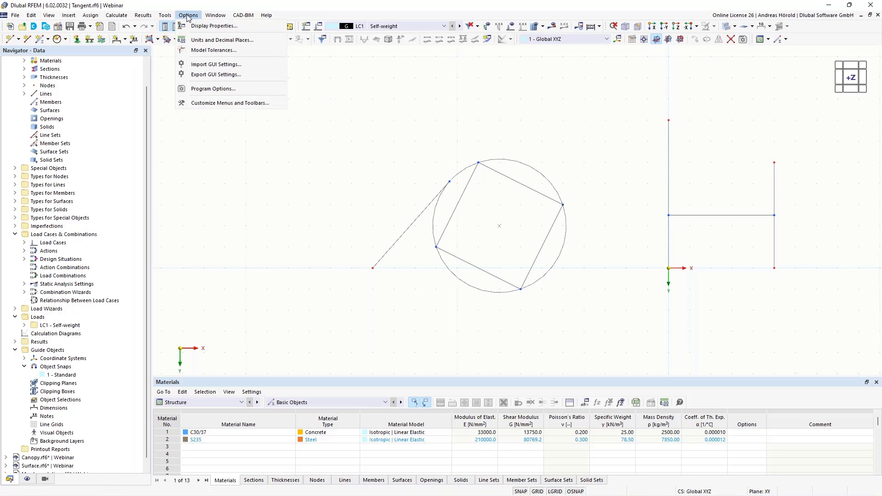
{"action": "left_click", "coordinate": [238, 91]}
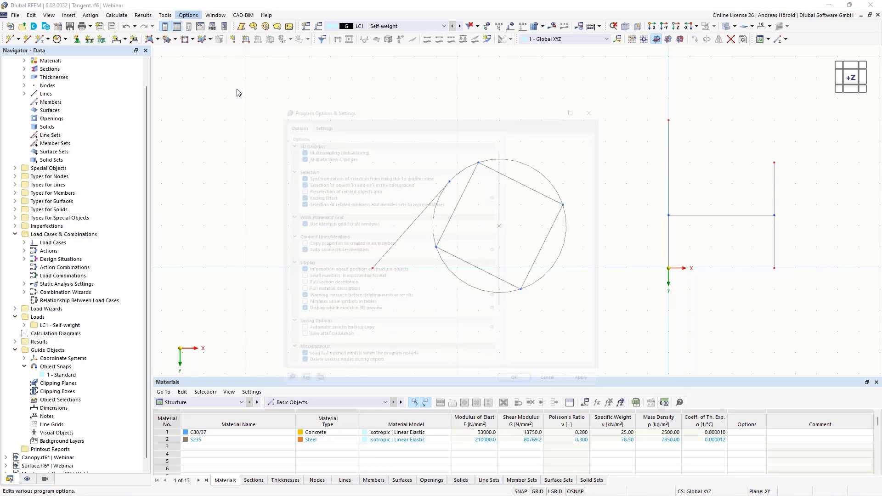
{"action": "left_click", "coordinate": [308, 112]}
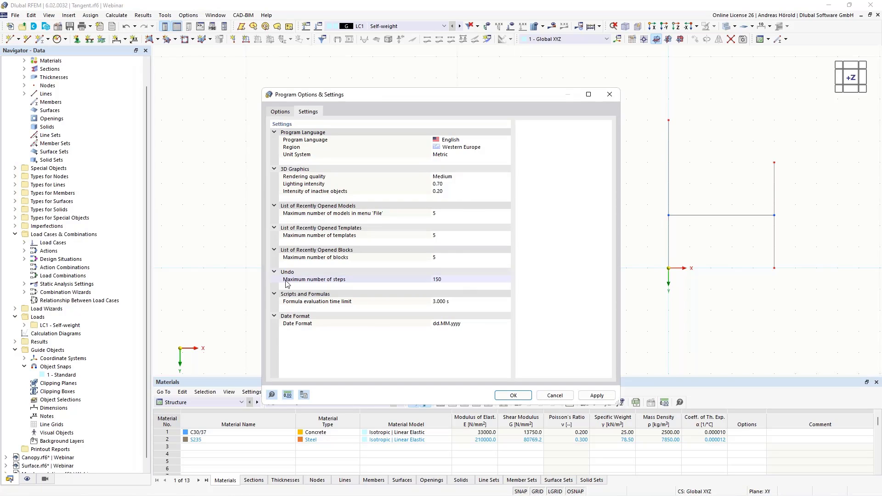
{"action": "left_click", "coordinate": [459, 279]}
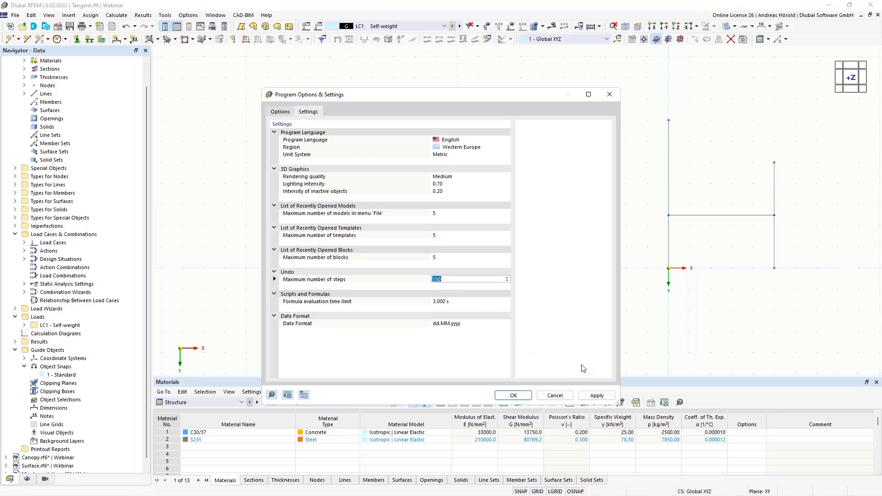
{"action": "left_click", "coordinate": [554, 396]}
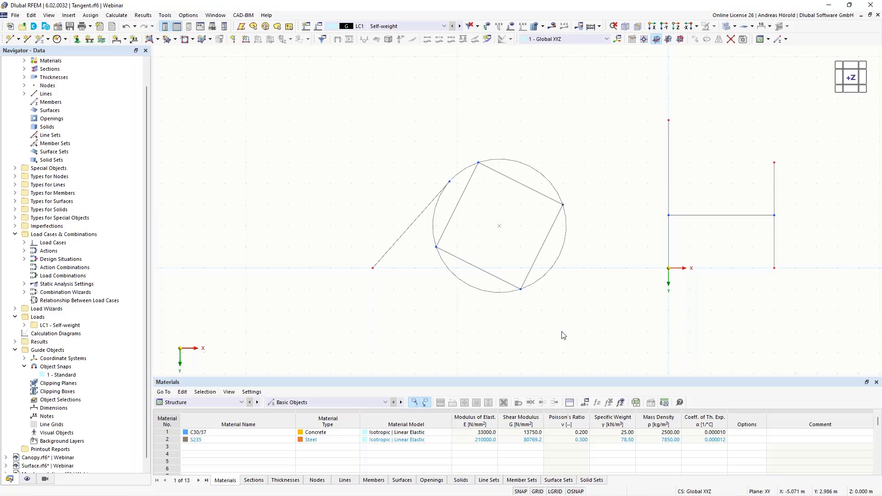
Step: Switch to the Canopy.rf6 model and inspect the front inclined roof beam
{"action": "scroll", "coordinate": [91, 339], "scroll_direction": "up", "scroll_amount": 3}
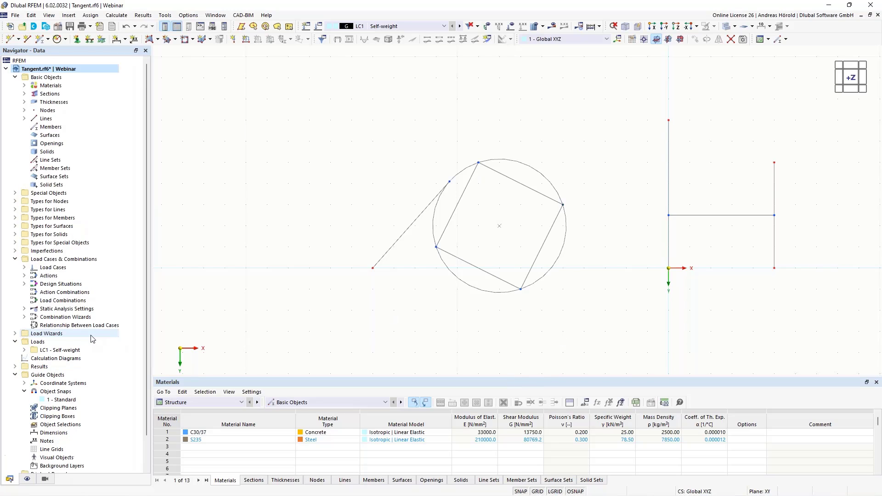
{"action": "scroll", "coordinate": [90, 340], "scroll_direction": "down", "scroll_amount": 2}
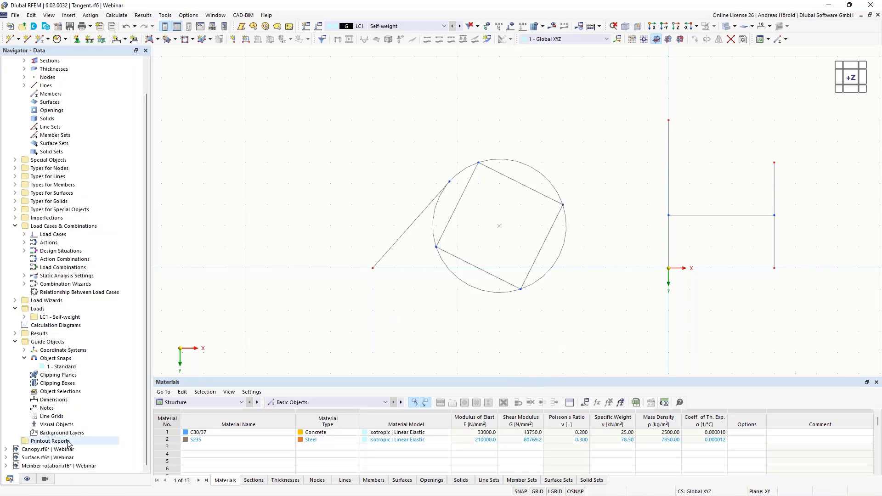
{"action": "double_click", "coordinate": [34, 450]}
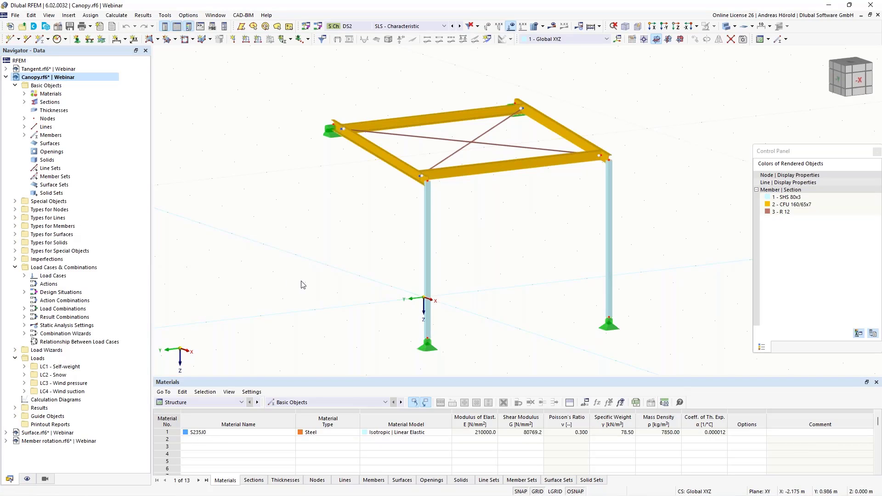
{"action": "middle_click_drag", "start_coordinate": [326, 297], "coordinate": [376, 276], "text": "ctrl"}
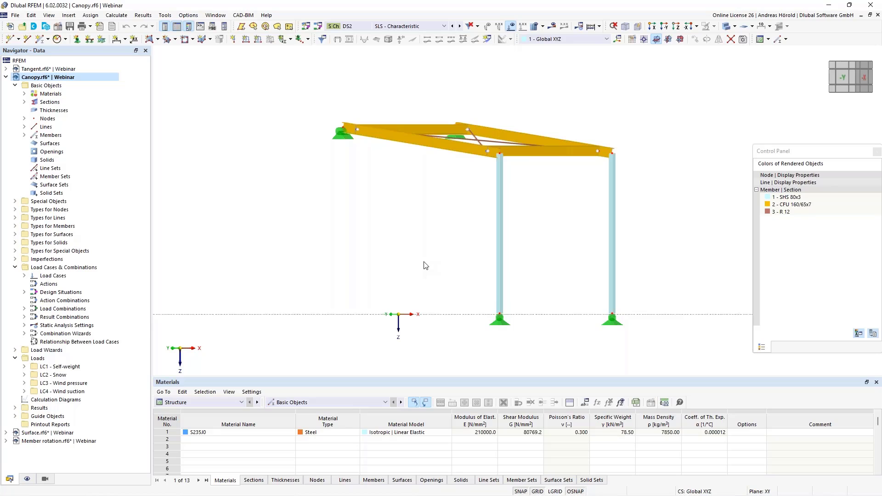
{"action": "right_click_drag", "start_coordinate": [425, 265], "coordinate": [422, 270]}
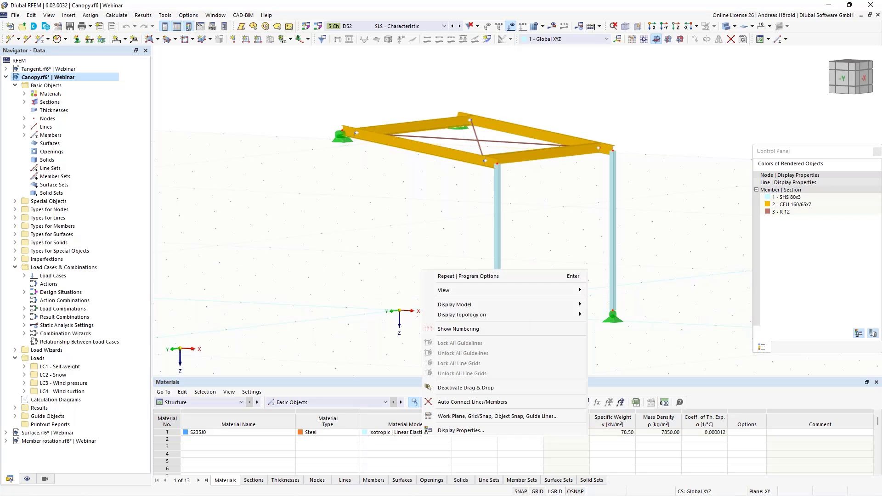
{"action": "left_click", "coordinate": [362, 215]}
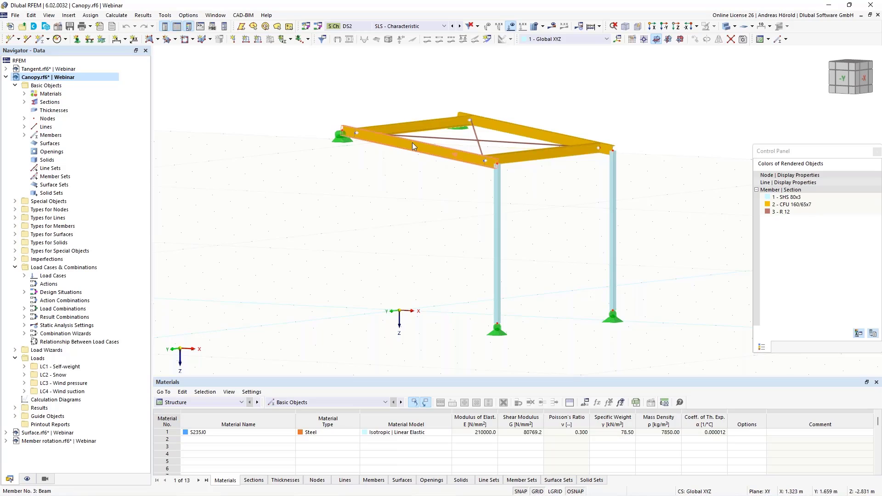
{"action": "mouse_move", "coordinate": [415, 155]}
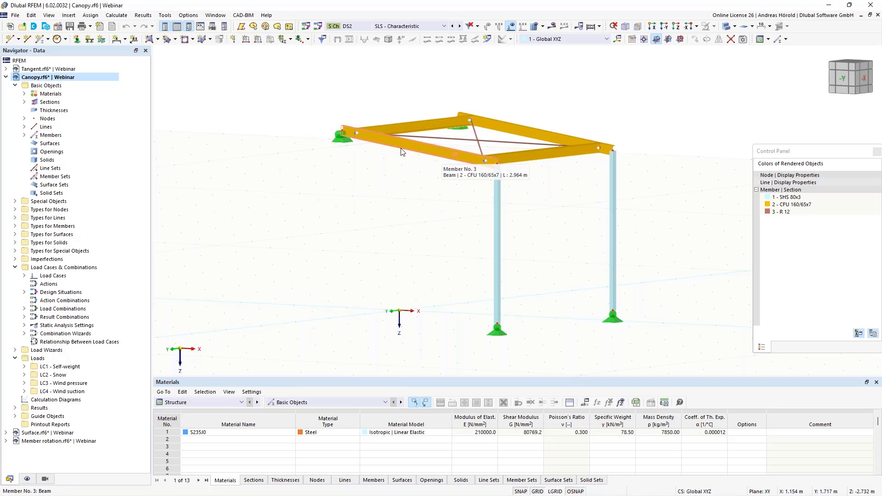
{"action": "mouse_move", "coordinate": [354, 136]}
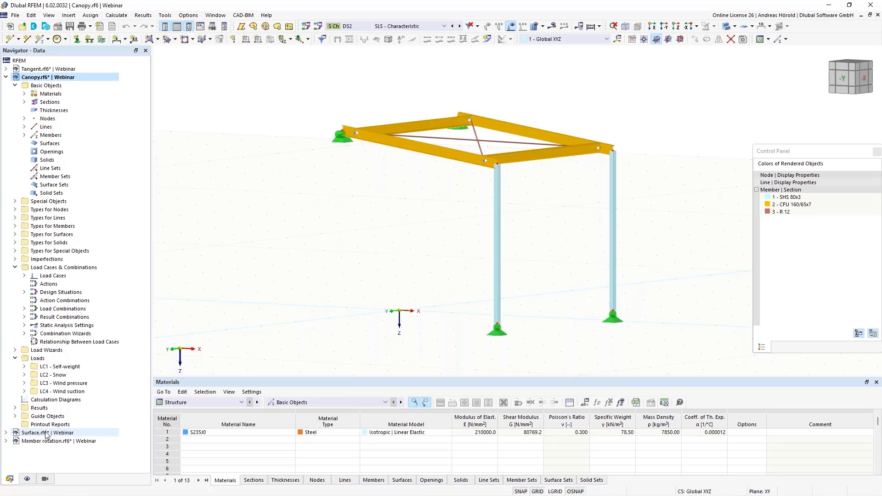
Step: Create a new coordinate system among the guide objects, using the 3 Points type
{"action": "left_click", "coordinate": [16, 416]}
{"action": "scroll", "coordinate": [15, 416], "scroll_direction": "down", "scroll_amount": 3}
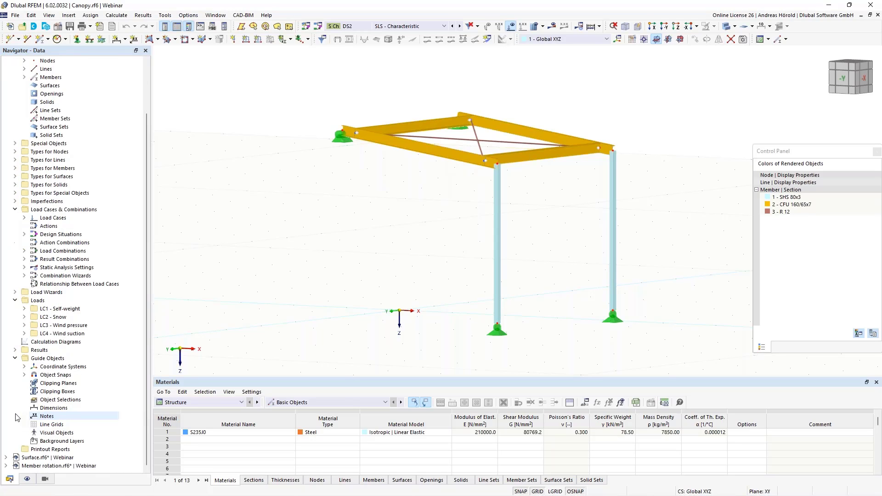
{"action": "left_click", "coordinate": [23, 366]}
{"action": "right_click", "coordinate": [63, 368]}
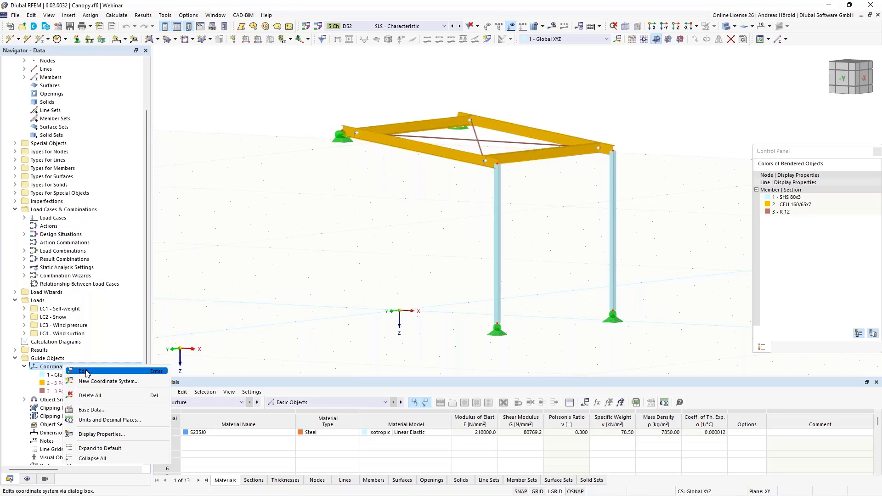
{"action": "left_click", "coordinate": [86, 371]}
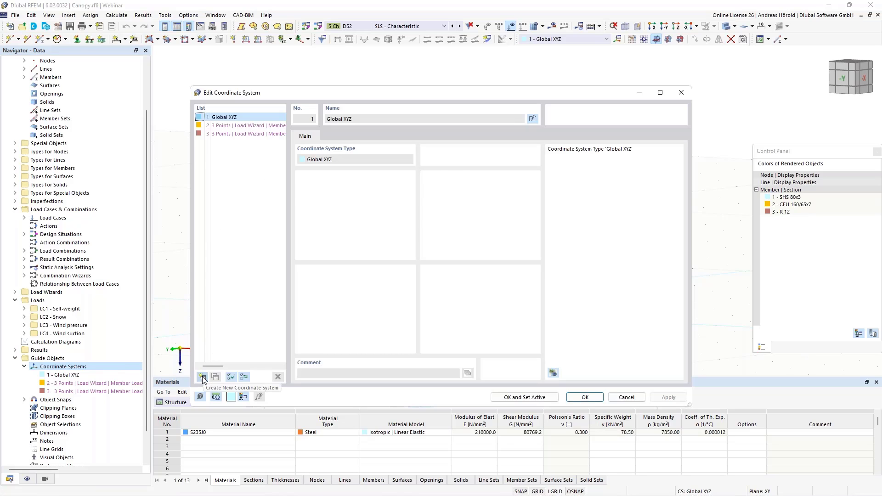
{"action": "left_click", "coordinate": [203, 377]}
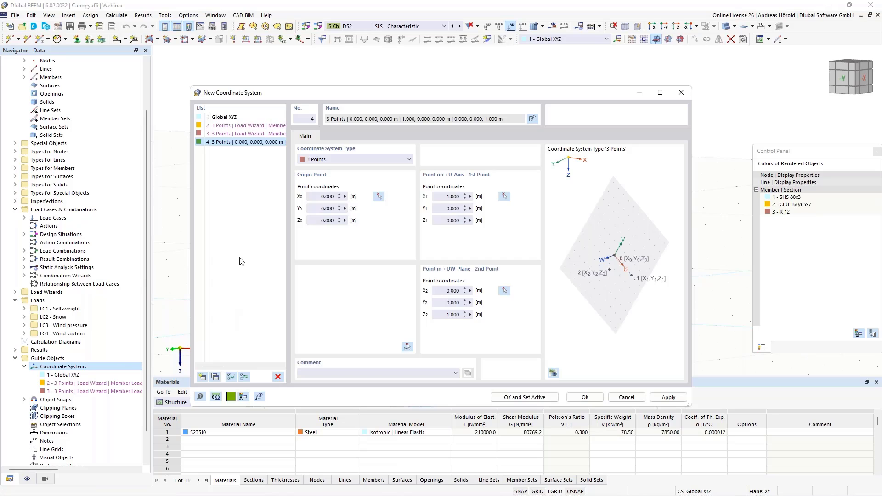
{"action": "left_click", "coordinate": [356, 161]}
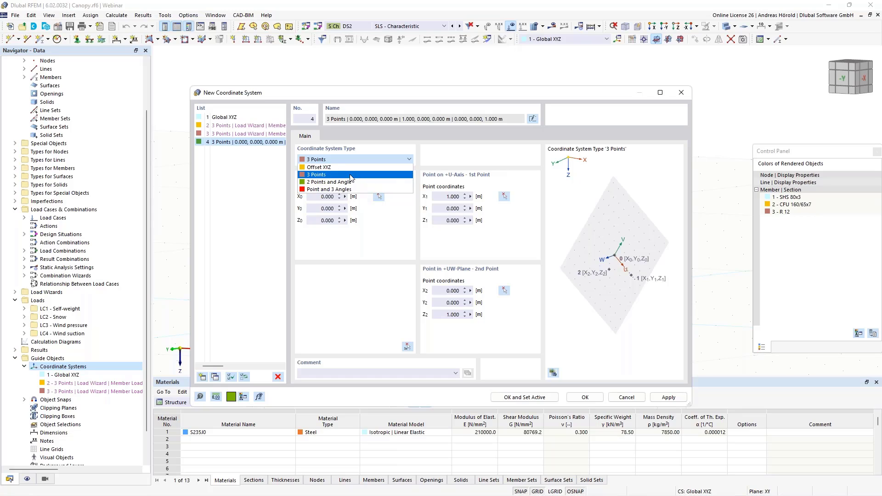
{"action": "left_click", "coordinate": [335, 175]}
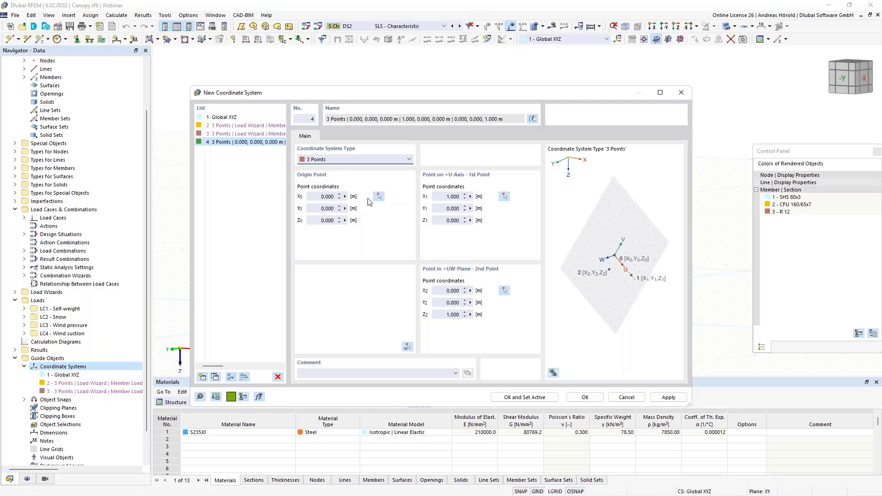
Step: Pick roof corner nodes at (0.015, 1.670, -2.966), (0.015, -1.670, -2.966) and (2.950, -1.670, -2.553) as origin, U-axis and UW-plane points; set the system active
{"action": "left_click", "coordinate": [378, 197]}
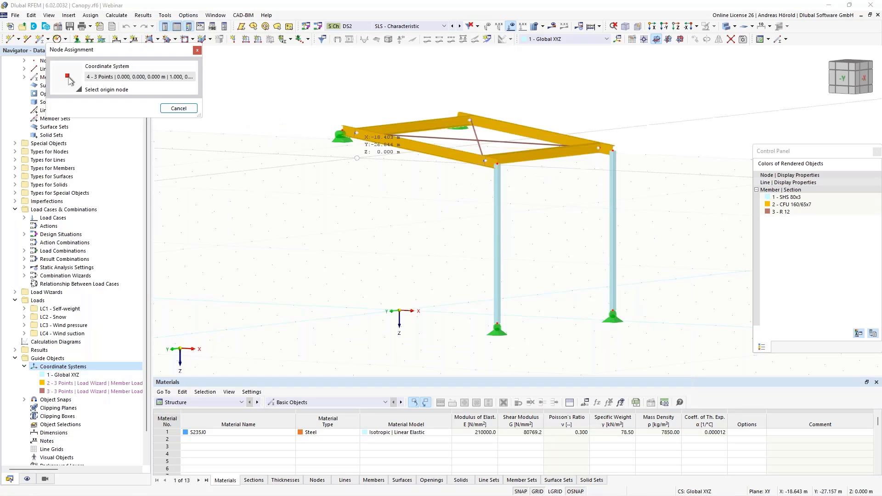
{"action": "left_click", "coordinate": [342, 131]}
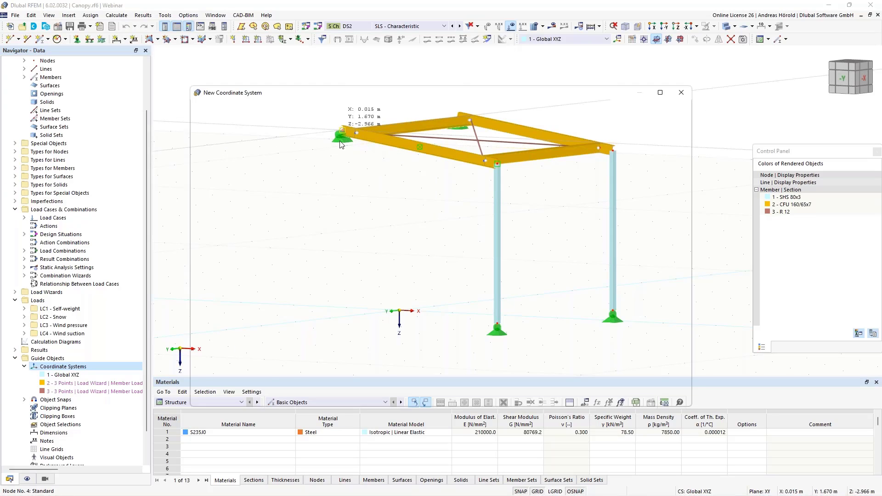
{"action": "left_click", "coordinate": [504, 196]}
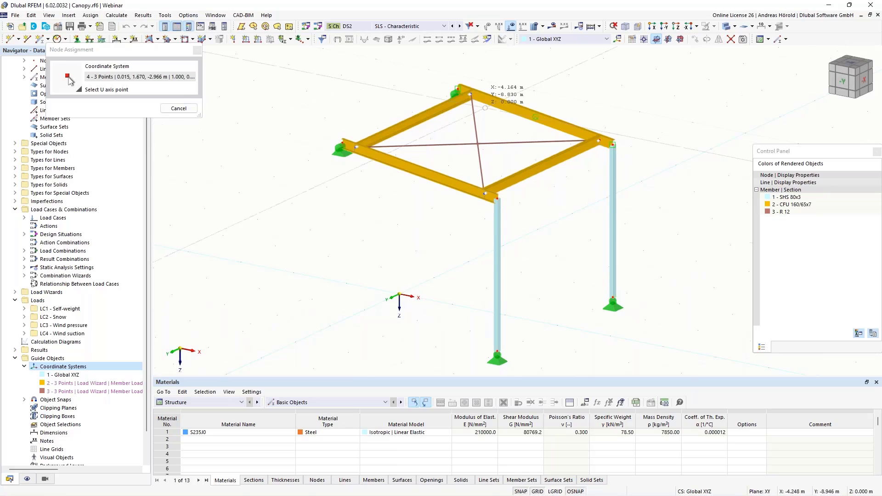
{"action": "left_click", "coordinate": [455, 93]}
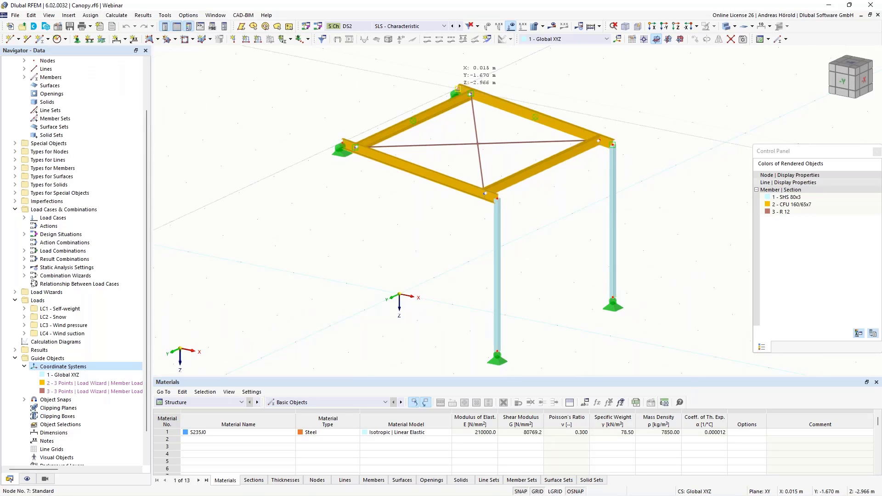
{"action": "left_click", "coordinate": [504, 291]}
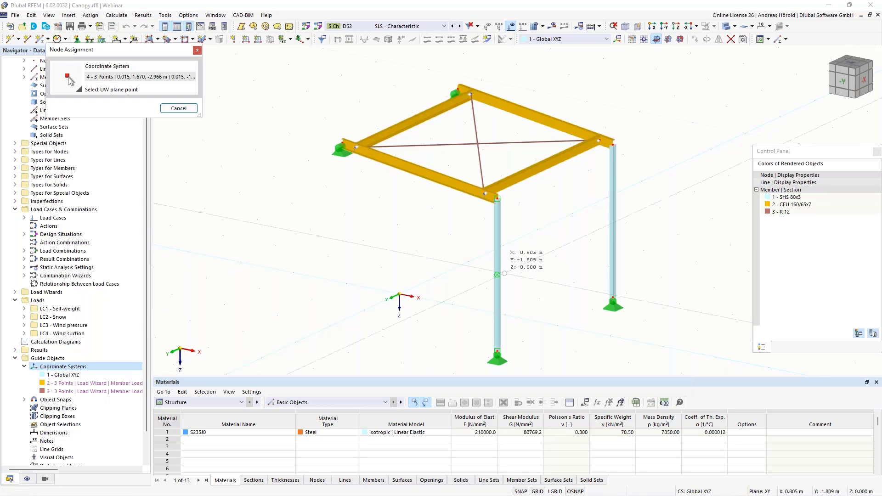
{"action": "left_click", "coordinate": [611, 142]}
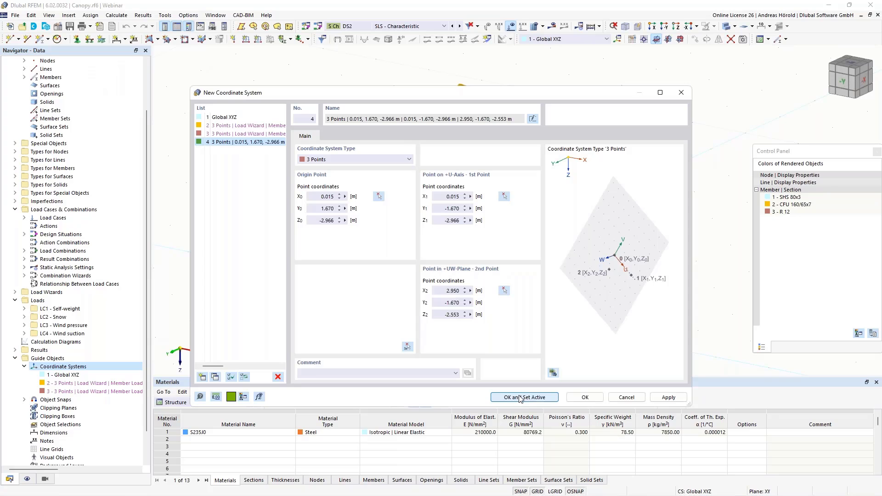
{"action": "left_click", "coordinate": [520, 398]}
Step: Switch the work plane to the UW plane so that it follows the canopy's inclined roof
{"action": "middle_click_drag", "start_coordinate": [358, 228], "coordinate": [416, 251], "text": "ctrl"}
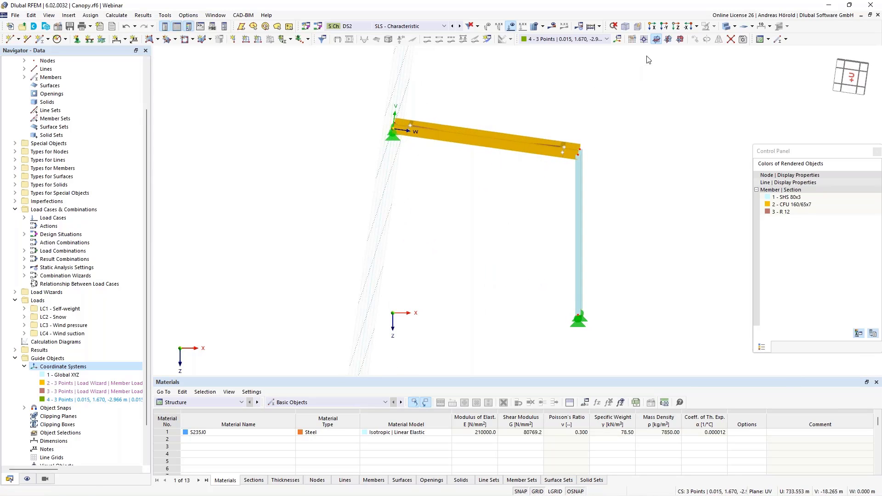
{"action": "left_click", "coordinate": [679, 39]}
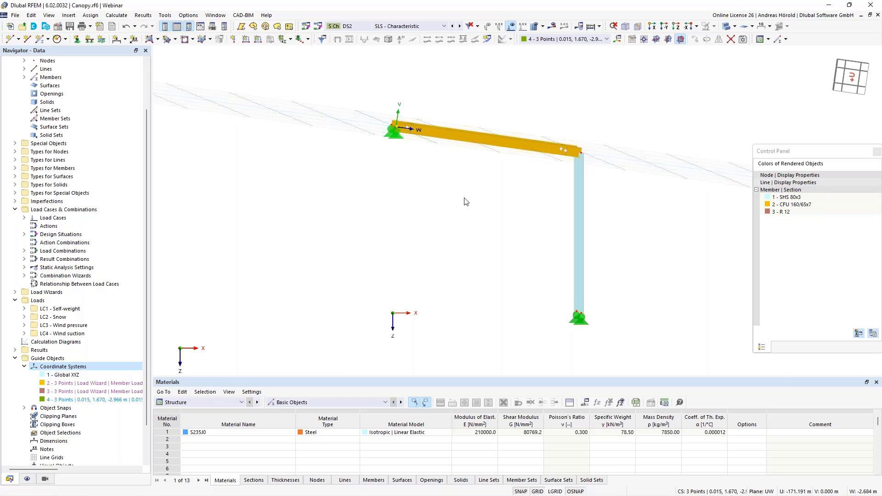
{"action": "middle_click_drag", "start_coordinate": [464, 199], "coordinate": [450, 211]}
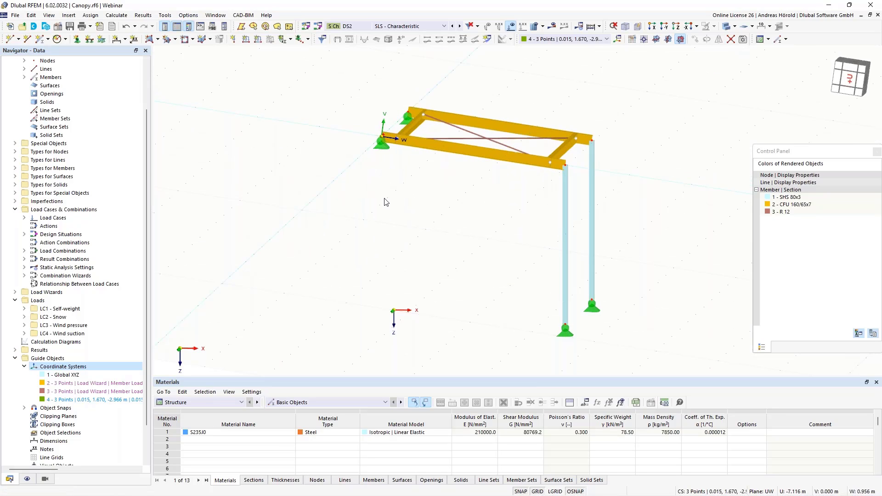
{"action": "middle_click_drag", "start_coordinate": [439, 203], "coordinate": [257, 258], "text": "ctrl"}
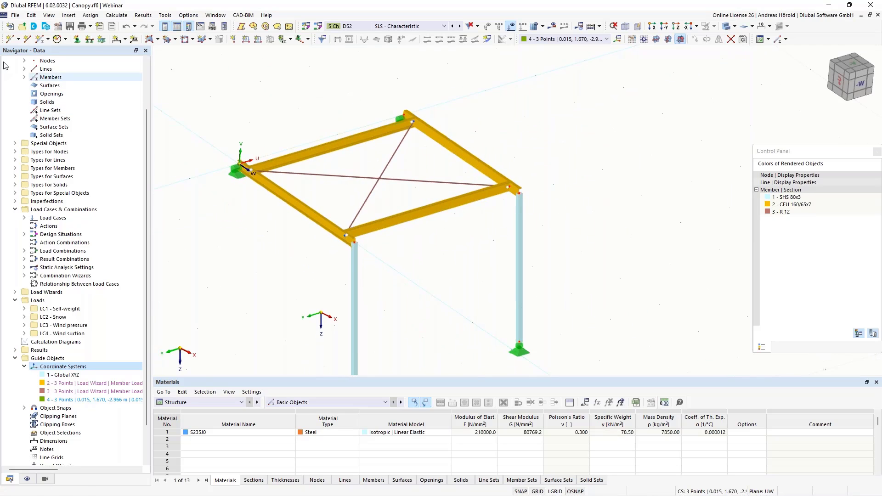
Step: Start a new single member with section 2 - CFU 160/65x7 in material S235J0
{"action": "left_click", "coordinate": [40, 40]}
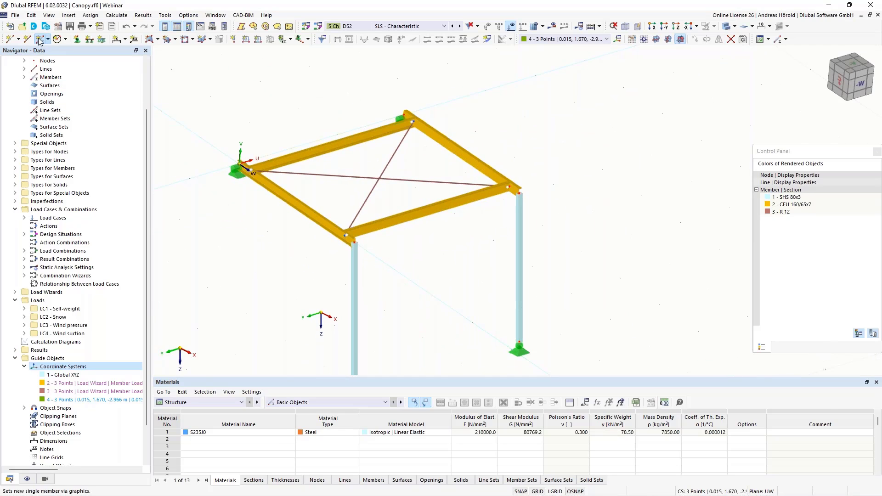
{"action": "left_click", "coordinate": [326, 107]}
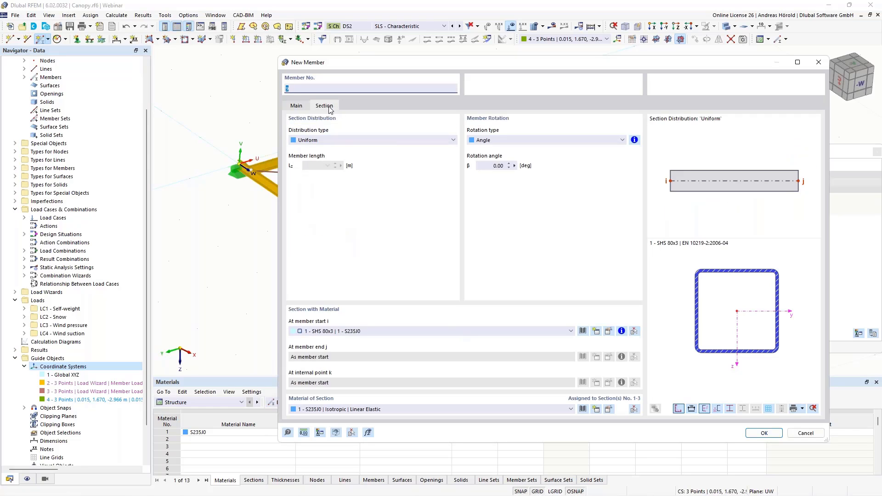
{"action": "left_click", "coordinate": [440, 330]}
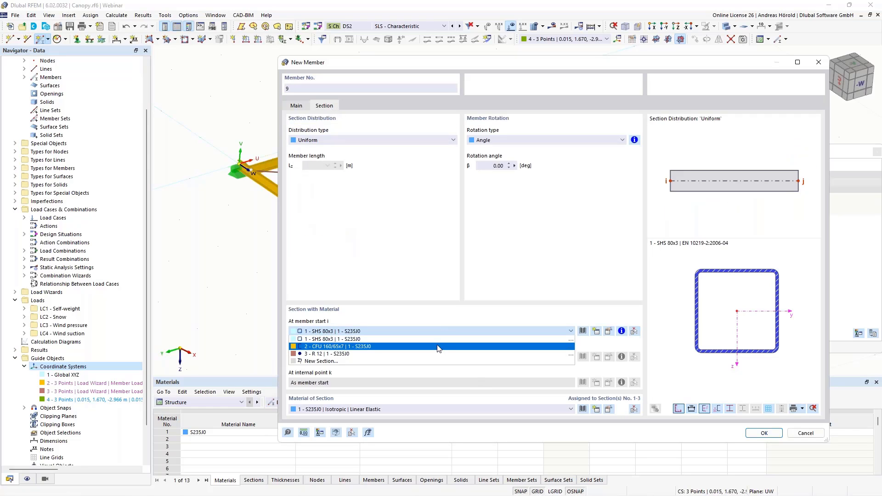
{"action": "left_click", "coordinate": [439, 344]}
{"action": "left_click", "coordinate": [762, 434]}
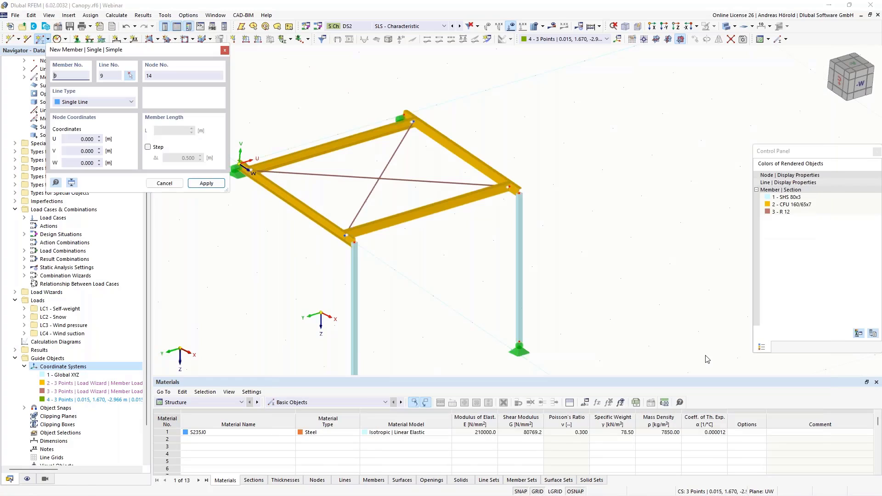
Step: Draw two parallel members about 3 m long in the inclined roof plane beside the canopy, starting at about U 4 m and 5 m
{"action": "left_click", "coordinate": [436, 105]}
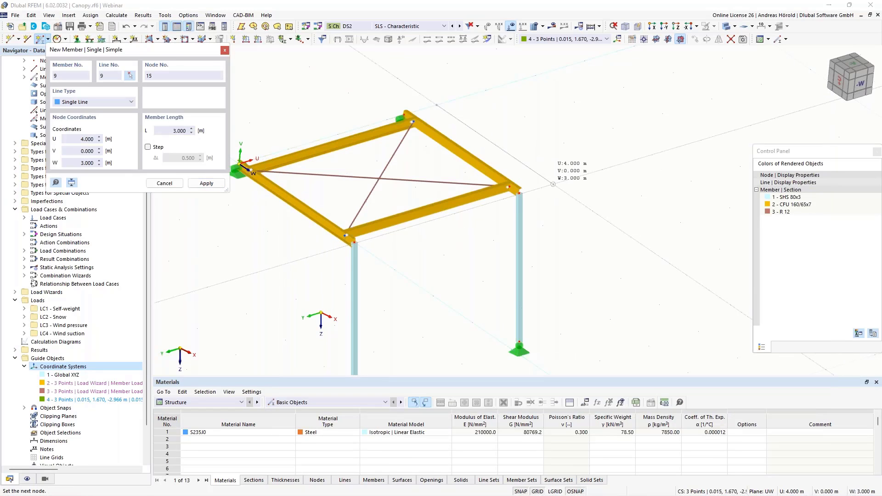
{"action": "left_click", "coordinate": [553, 185]}
{"action": "left_click", "coordinate": [512, 118]}
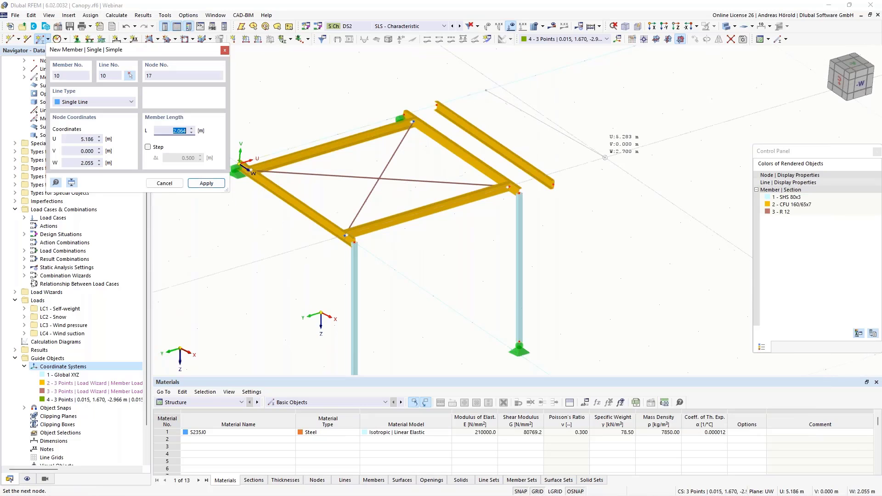
{"action": "left_click", "coordinate": [605, 172]}
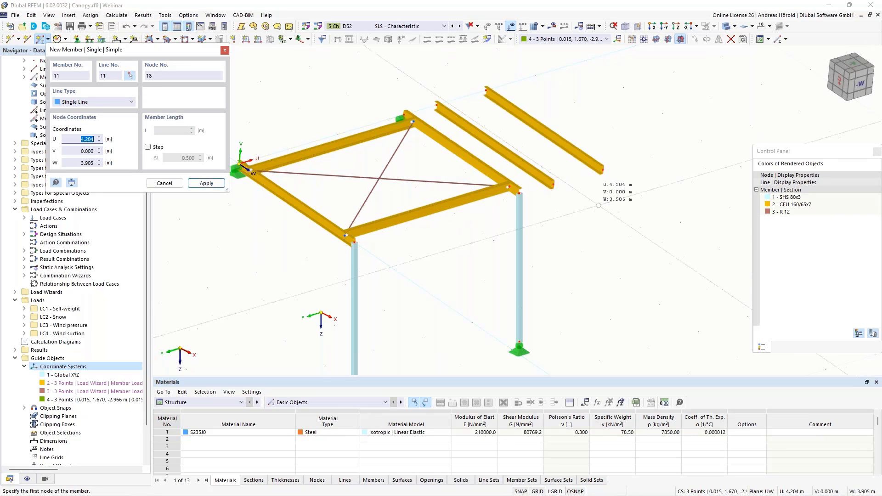
{"action": "key", "text": "Escape"}
Step: Examine the drawn members and the inclined roof in views along the U, W and V axes of the active coordinate system
{"action": "mouse_move", "coordinate": [596, 249]}
{"action": "middle_mouse_down", "text": "ctrl"}
{"action": "mouse_move", "coordinate": [625, 197]}
{"action": "mouse_move", "coordinate": [596, 247]}
{"action": "middle_mouse_up", "text": "ctrl"}
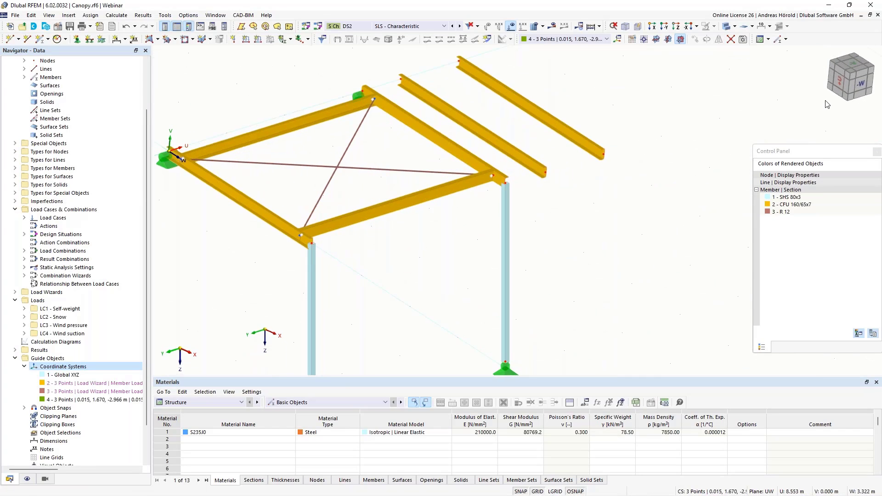
{"action": "left_click", "coordinate": [840, 82]}
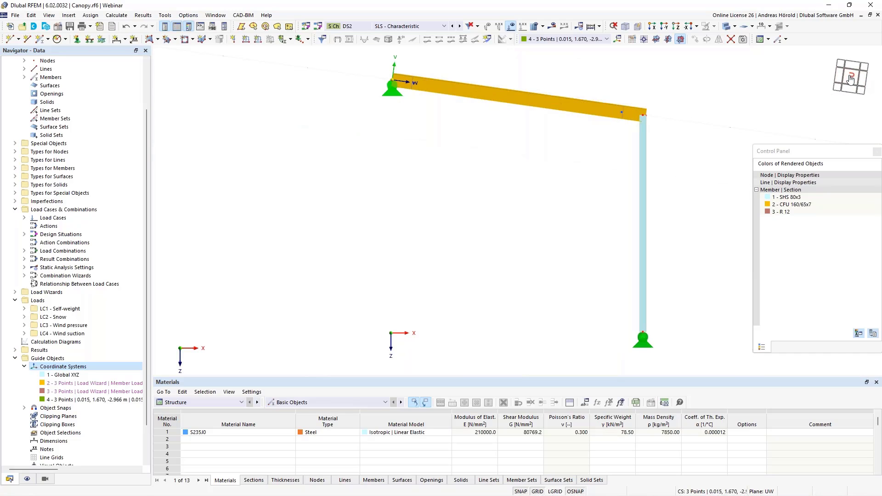
{"action": "middle_click_drag", "start_coordinate": [796, 105], "coordinate": [795, 101]}
{"action": "left_click_drag", "start_coordinate": [821, 98], "coordinate": [866, 98]}
{"action": "left_click", "coordinate": [837, 75]}
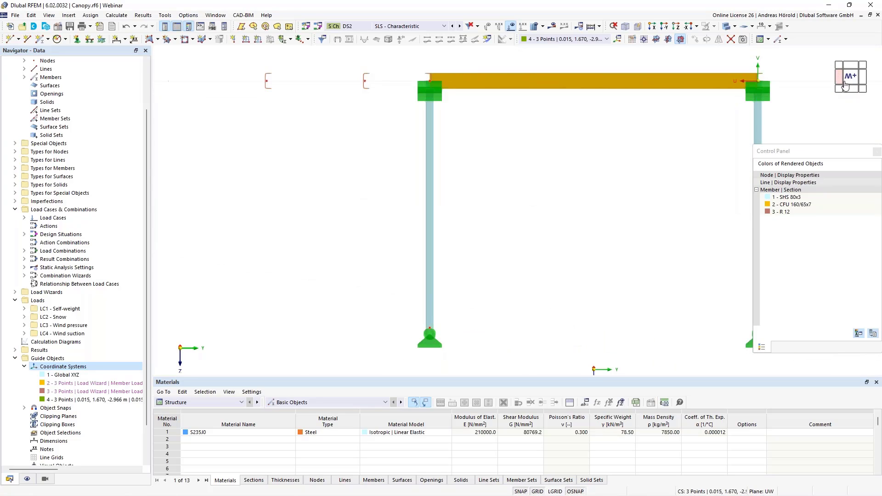
{"action": "left_click", "coordinate": [851, 90]}
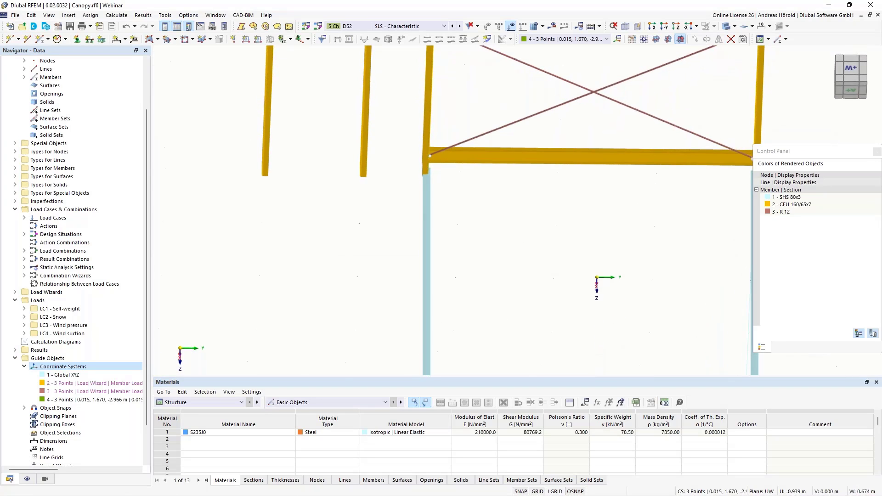
{"action": "left_click", "coordinate": [852, 93]}
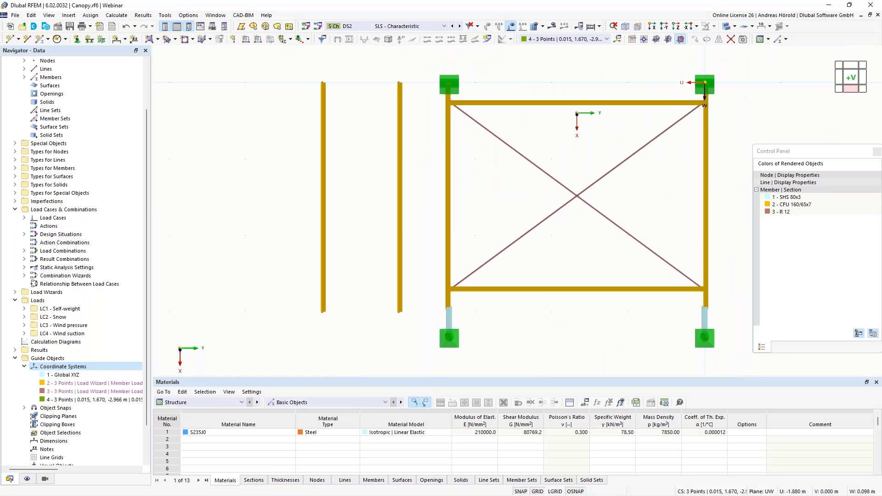
{"action": "middle_click_drag", "start_coordinate": [284, 295], "coordinate": [391, 161], "text": "ctrl"}
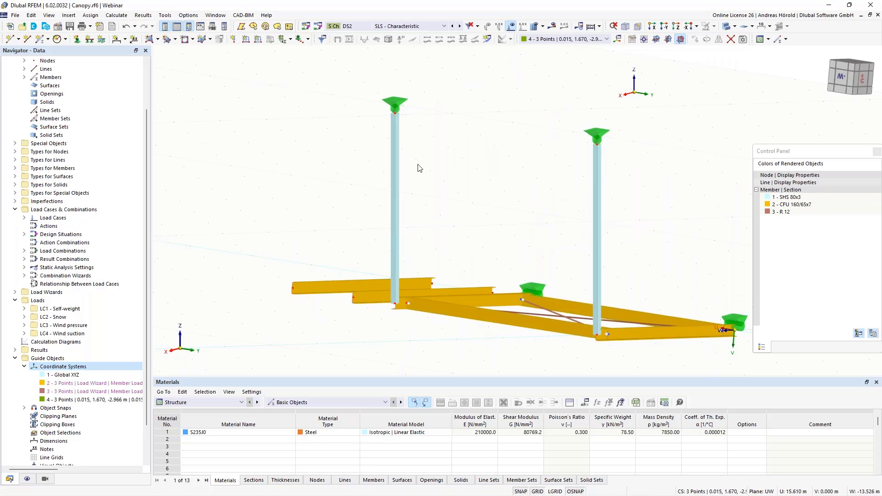
{"action": "middle_click_drag", "start_coordinate": [394, 214], "coordinate": [666, 115], "text": "ctrl"}
{"action": "scroll", "coordinate": [594, 301], "scroll_direction": "up", "scroll_amount": 2}
{"action": "middle_click_drag", "start_coordinate": [591, 303], "coordinate": [587, 207], "text": "ctrl"}
Step: Delete the two freestanding members beside the canopy roof
{"action": "middle_click_drag", "start_coordinate": [464, 280], "coordinate": [437, 350]}
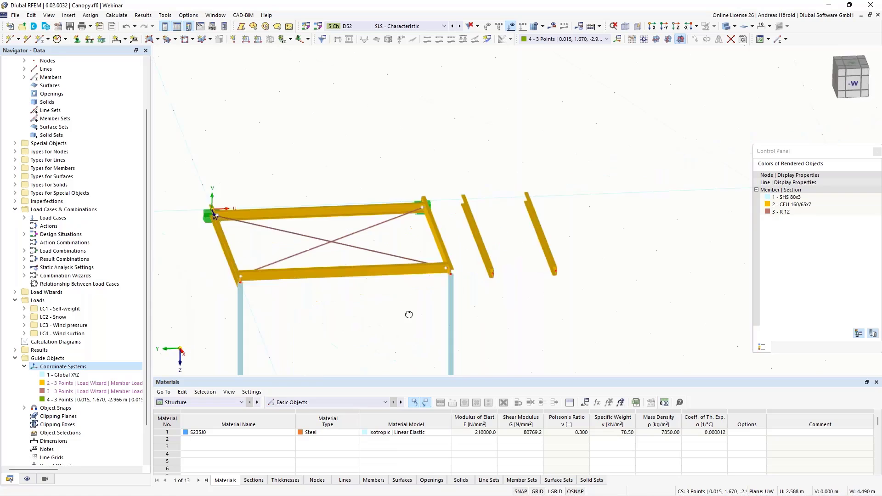
{"action": "left_click_drag", "start_coordinate": [473, 303], "coordinate": [601, 165]}
{"action": "key", "text": "Delete"}
{"action": "middle_click_drag", "start_coordinate": [385, 317], "coordinate": [516, 195], "text": "ctrl"}
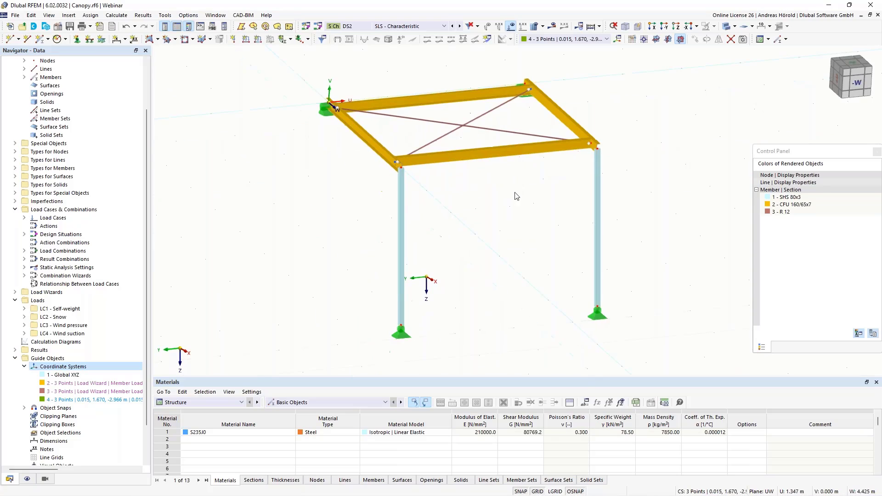
Step: Activate the Stress-Strain Analysis add-on in the model's base data
{"action": "left_click", "coordinate": [58, 28]}
{"action": "left_click", "coordinate": [294, 75]}
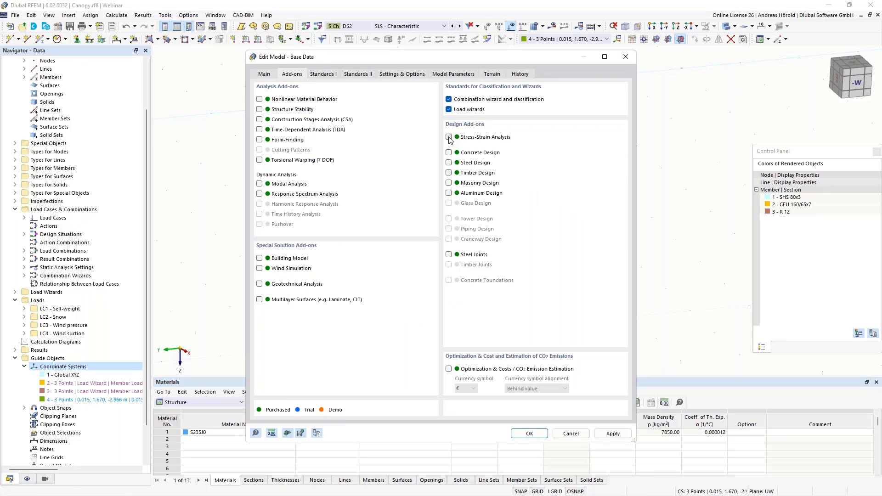
{"action": "left_click", "coordinate": [530, 434]}
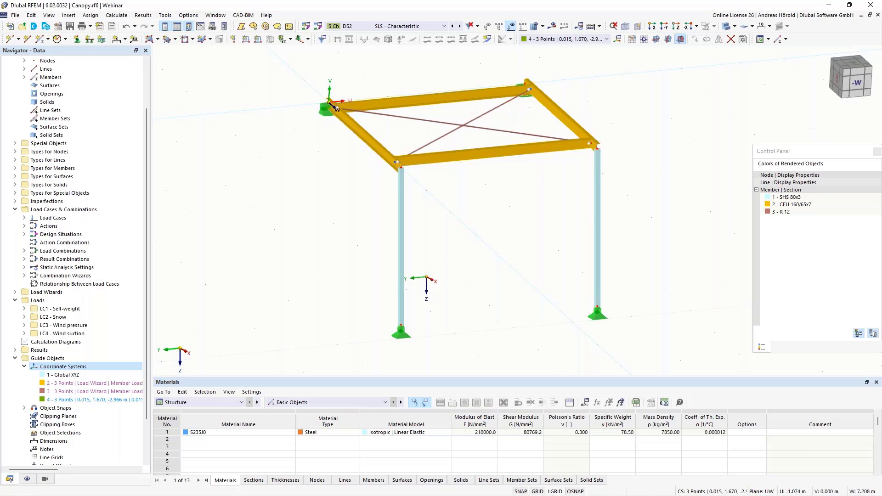
Step: Examine the Stress-Strain Analysis entries in the model data, including the default member configuration
{"action": "middle_click_drag", "start_coordinate": [450, 277], "coordinate": [469, 235], "text": "ctrl"}
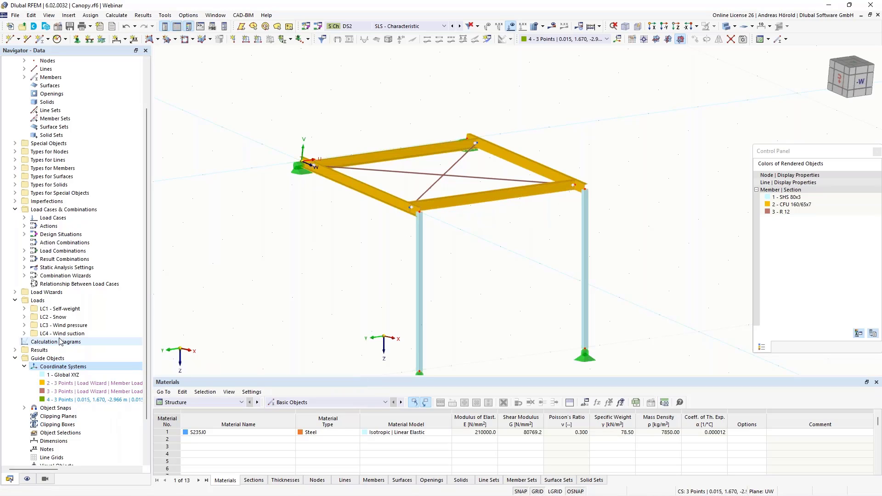
{"action": "scroll", "coordinate": [59, 342], "scroll_direction": "down", "scroll_amount": 3}
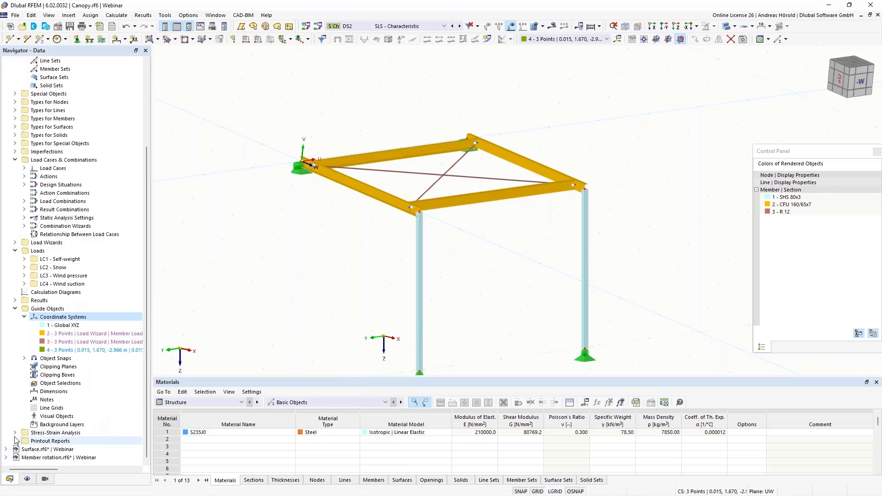
{"action": "left_click", "coordinate": [14, 433]}
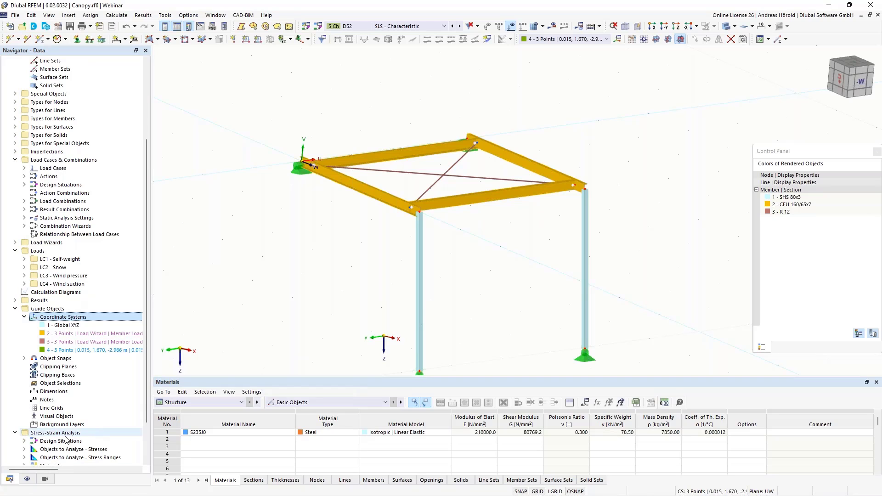
{"action": "scroll", "coordinate": [66, 440], "scroll_direction": "down", "scroll_amount": 2}
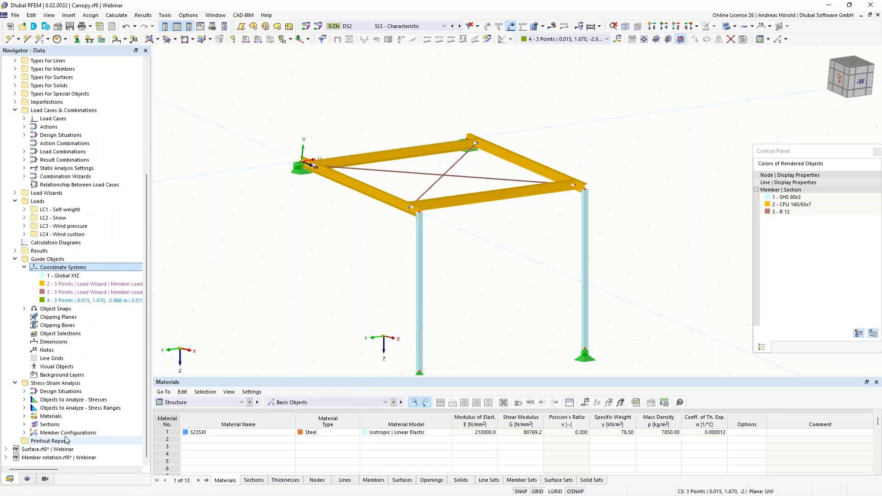
{"action": "left_click", "coordinate": [24, 432]}
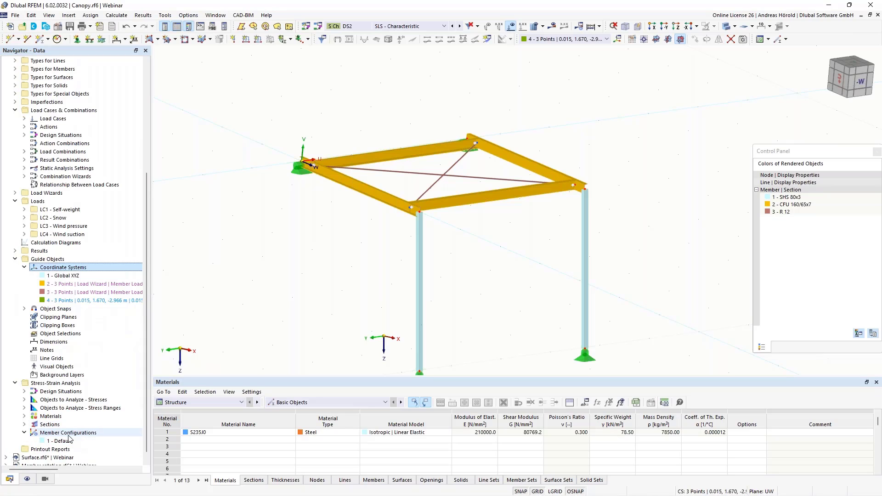
{"action": "scroll", "coordinate": [66, 440], "scroll_direction": "down", "scroll_amount": 1}
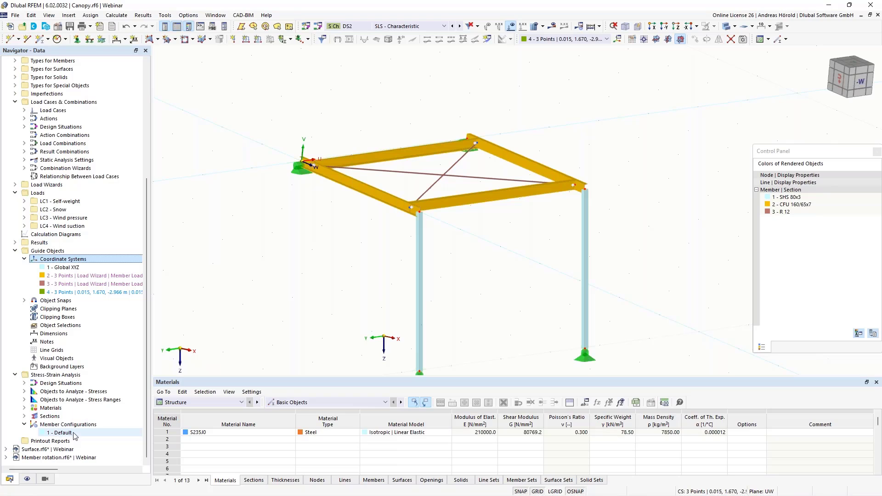
Step: In the default Stress-Strain configuration of the low-edge roof beam, enable the σx(My) stress with a user-defined limit of 240 N/mm²
{"action": "double_click", "coordinate": [472, 202]}
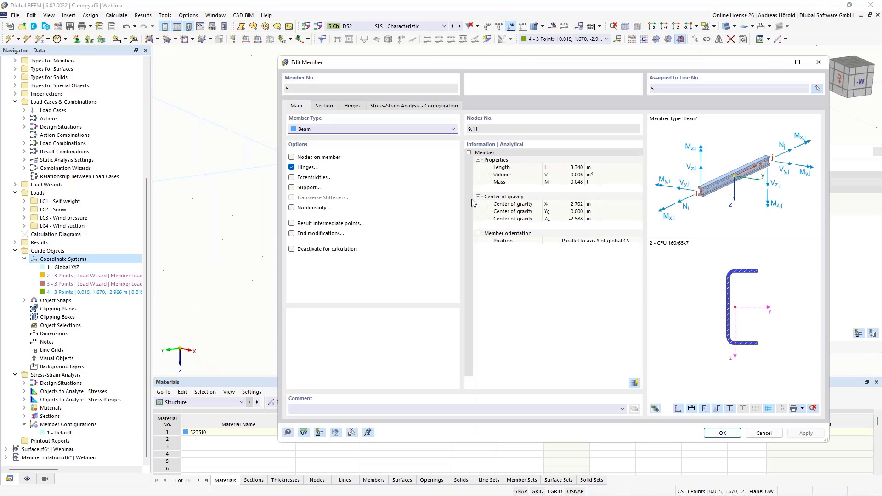
{"action": "left_click", "coordinate": [415, 106]}
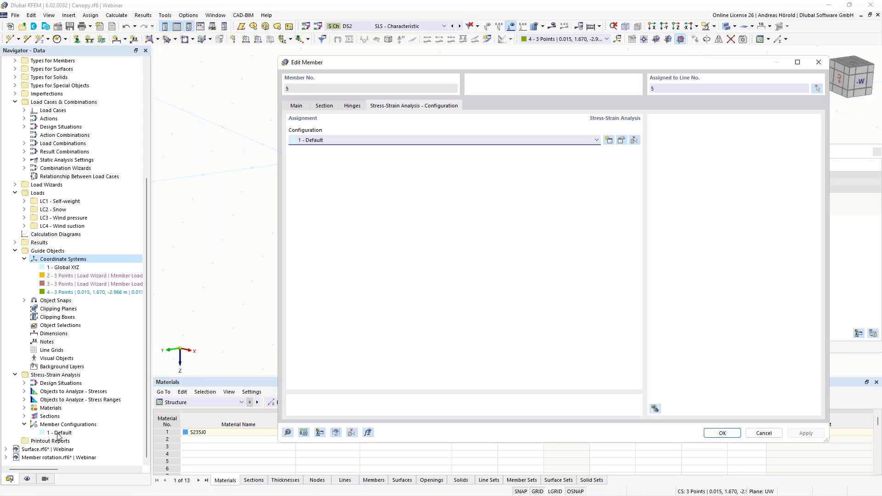
{"action": "left_click", "coordinate": [621, 140]}
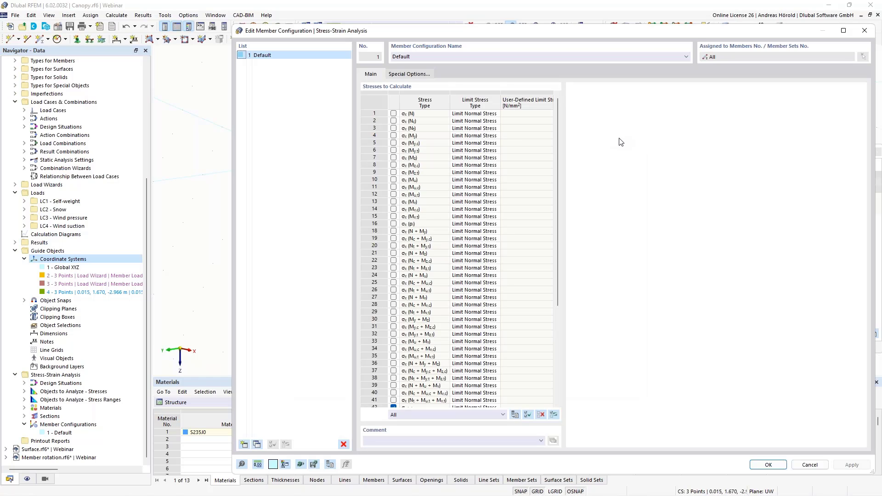
{"action": "left_click", "coordinate": [393, 136]}
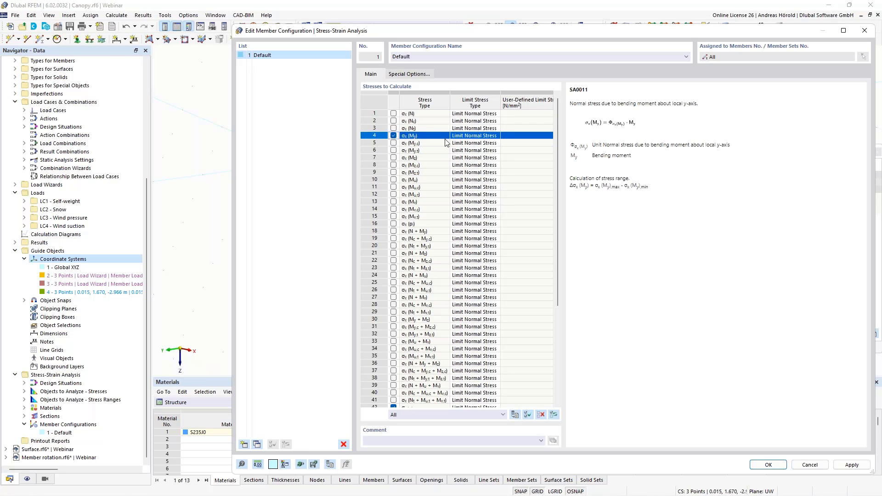
{"action": "left_click", "coordinate": [486, 137]}
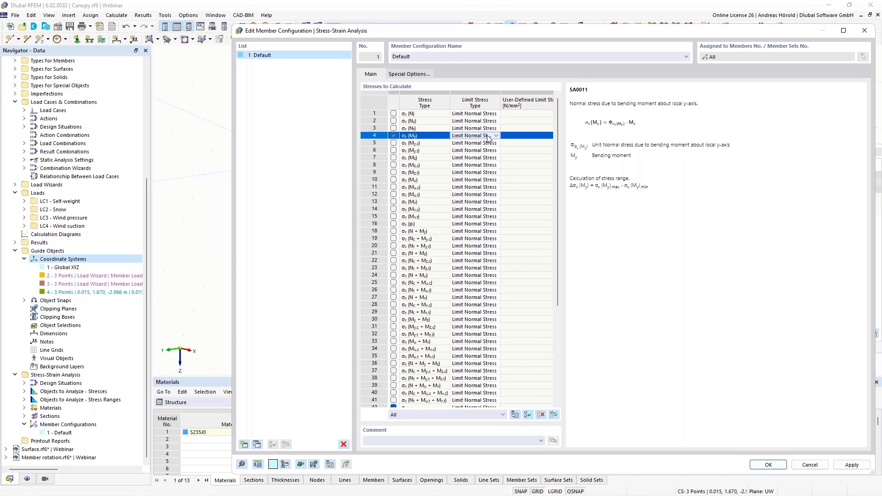
{"action": "left_click", "coordinate": [497, 136]}
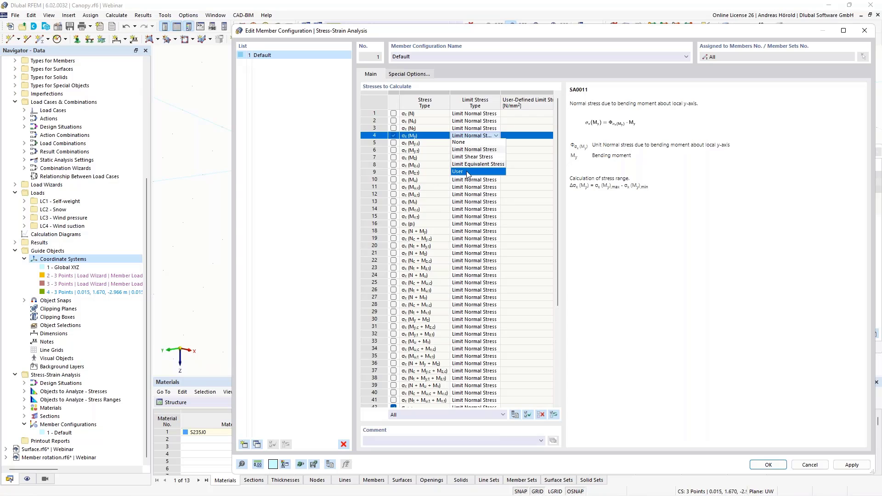
{"action": "left_click", "coordinate": [467, 172]}
{"action": "left_click", "coordinate": [512, 135]}
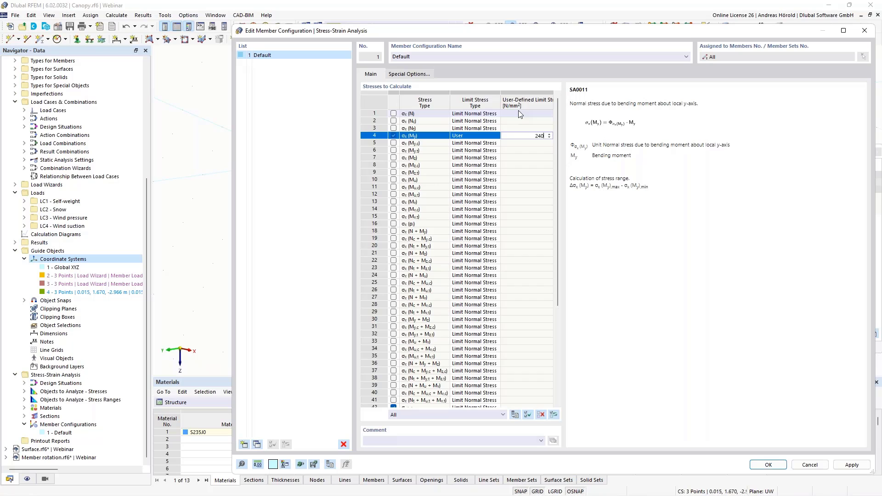
{"action": "left_click", "coordinate": [768, 465]}
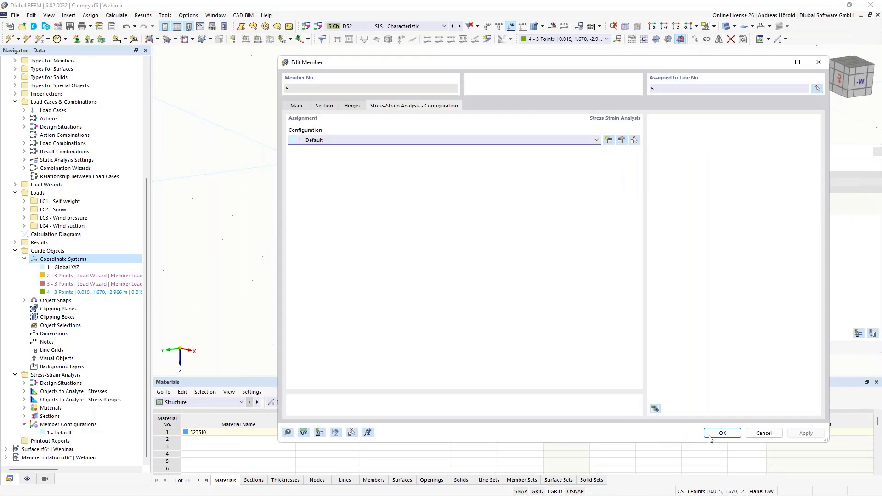
{"action": "left_click", "coordinate": [722, 434]}
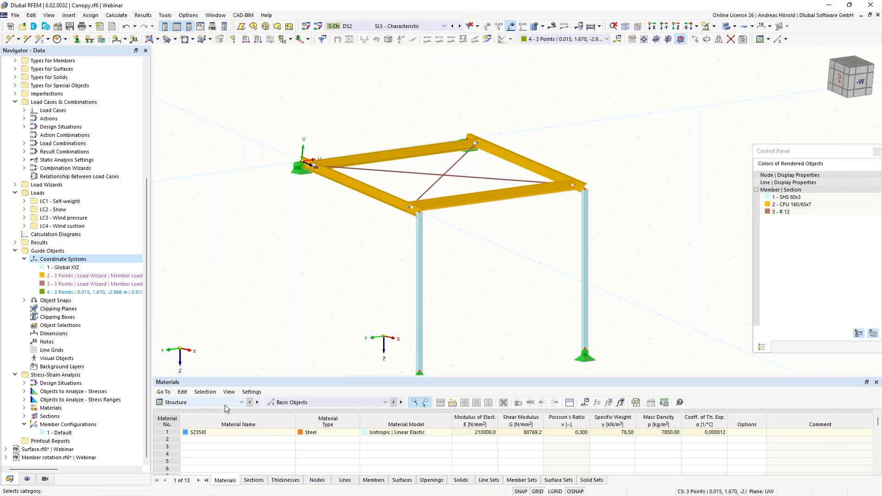
Step: Show the Stress-Strain Analysis tables and calculate the stress results for the canopy
{"action": "left_click", "coordinate": [200, 403]}
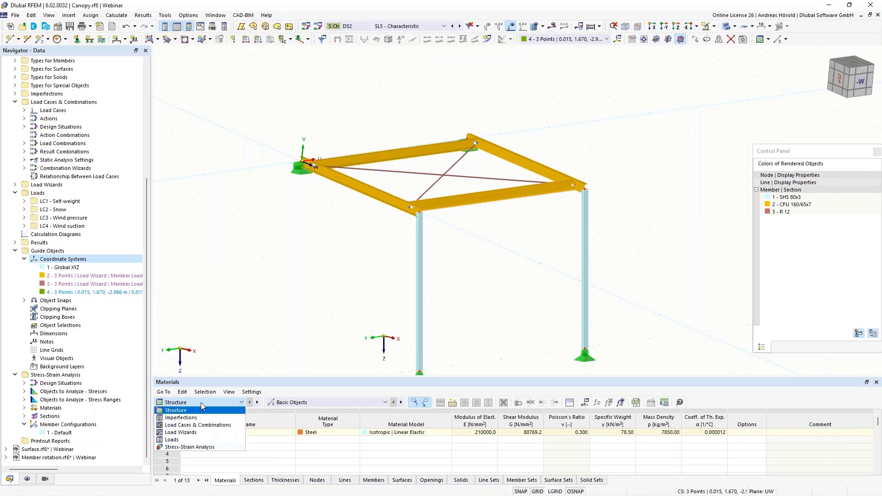
{"action": "left_click", "coordinate": [208, 448]}
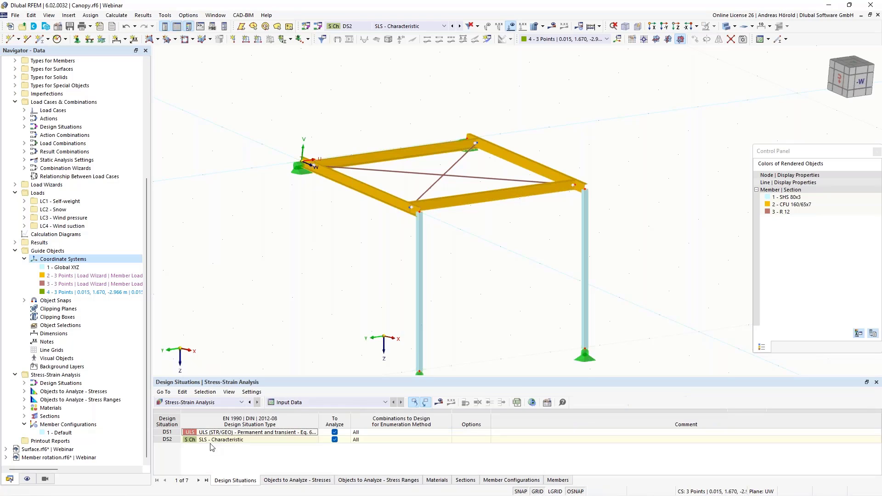
{"action": "left_click", "coordinate": [439, 403]}
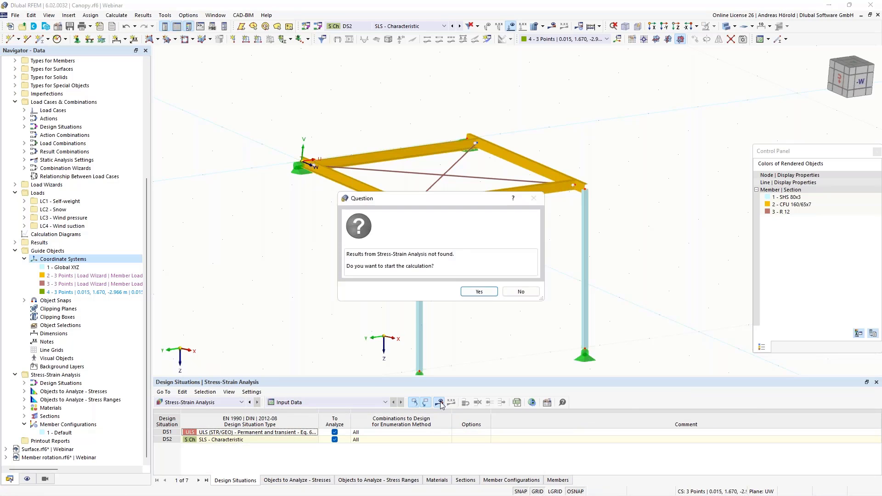
{"action": "left_click", "coordinate": [477, 292]}
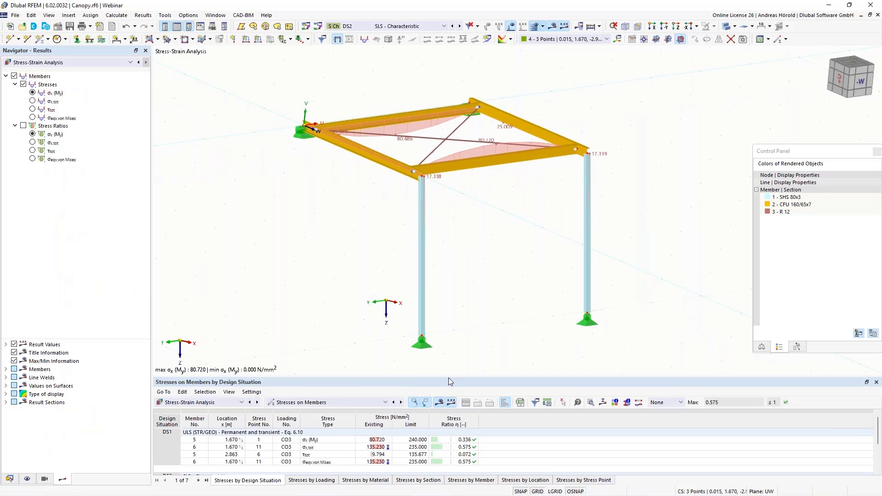
Step: Examine the existing stresses and limit values for the ULS design situation in the enlarged member stress results table
{"action": "left_click_drag", "start_coordinate": [449, 378], "coordinate": [451, 299]}
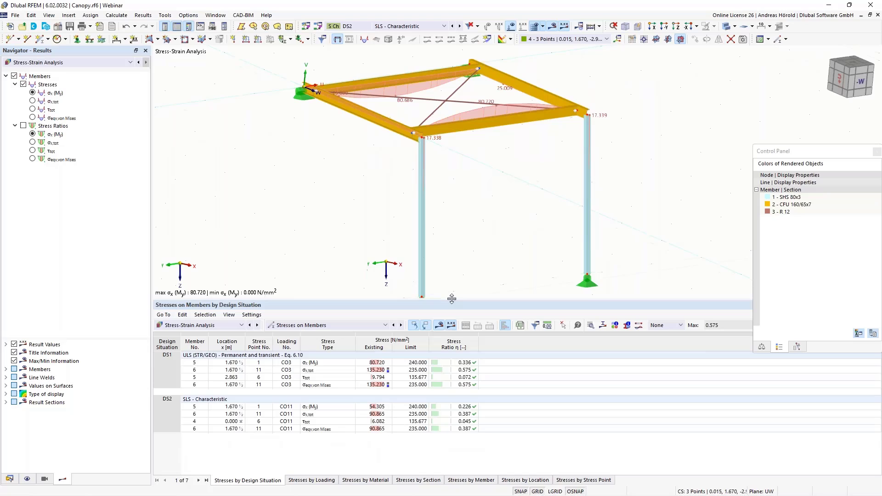
{"action": "left_click", "coordinate": [406, 363]}
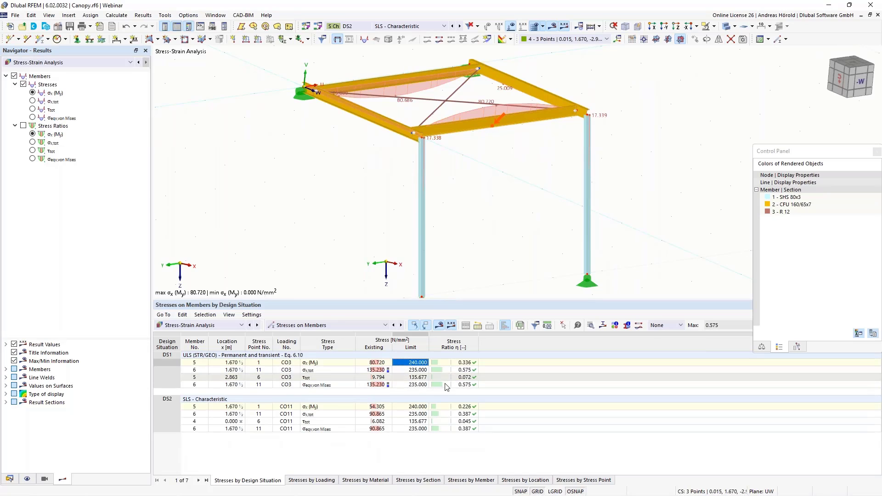
{"action": "left_click", "coordinate": [415, 371]}
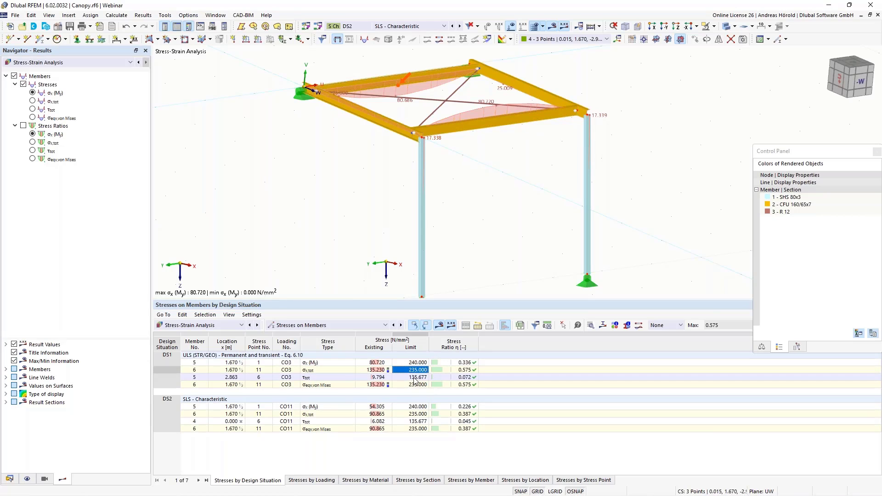
{"action": "left_click", "coordinate": [415, 378]}
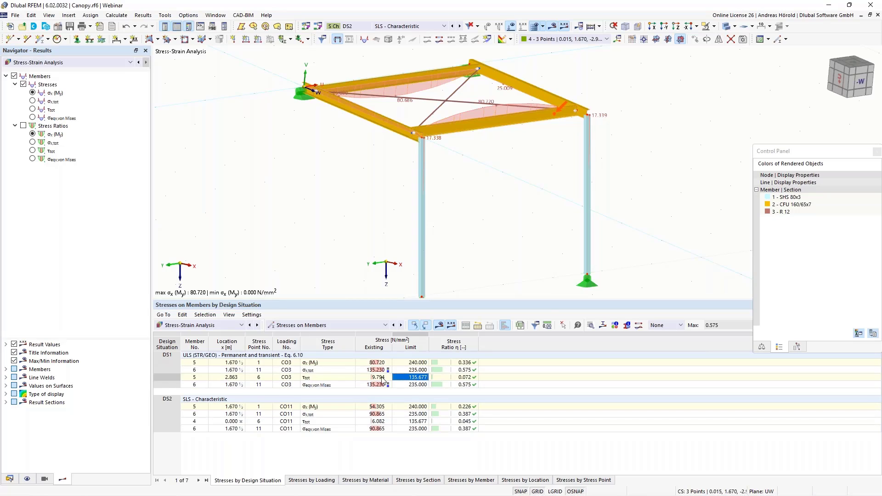
{"action": "left_click_drag", "start_coordinate": [401, 298], "coordinate": [402, 363]}
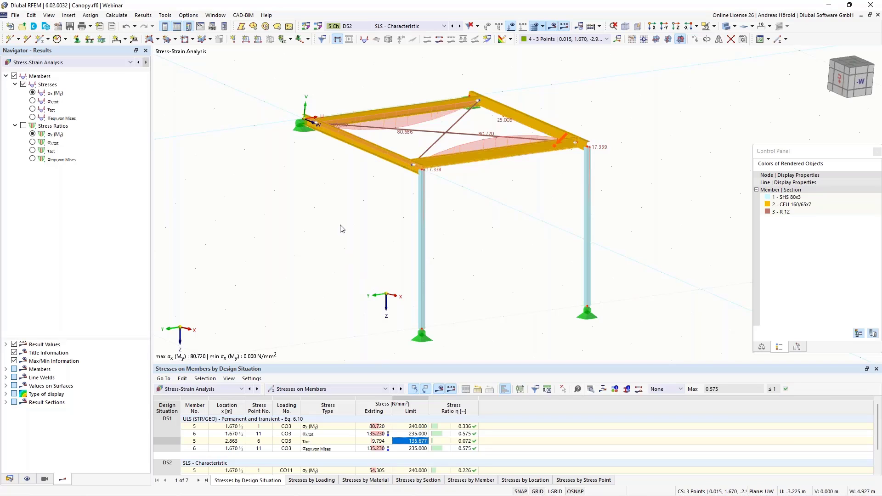
Step: Delete the two nodal supports at the corners of the canopy roof's high edge
{"action": "middle_click_drag", "start_coordinate": [340, 229], "coordinate": [451, 254], "text": "ctrl"}
{"action": "middle_click_drag", "start_coordinate": [486, 345], "coordinate": [487, 363]}
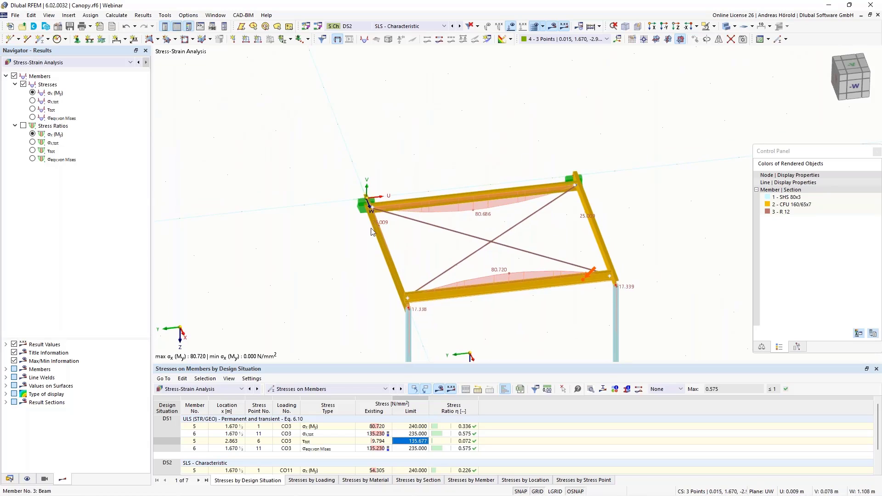
{"action": "scroll", "coordinate": [329, 200], "scroll_direction": "up", "scroll_amount": 5}
{"action": "scroll", "coordinate": [329, 200], "scroll_direction": "down", "scroll_amount": 4}
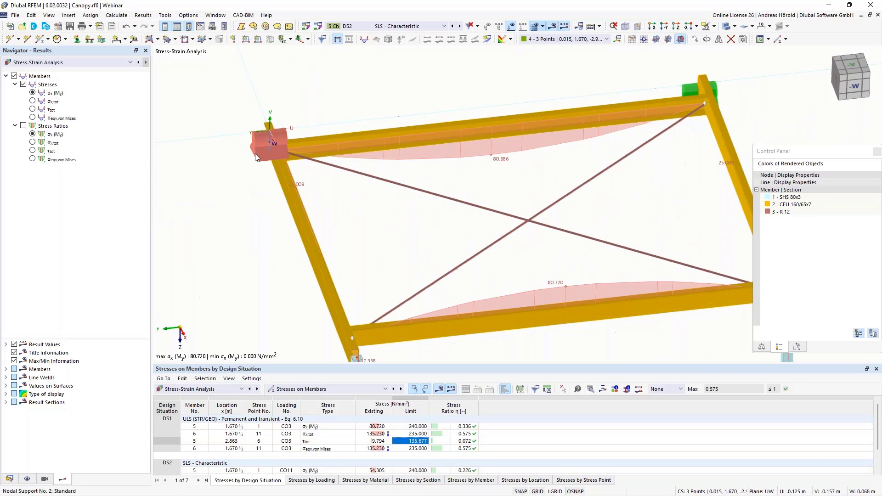
{"action": "key", "text": "Escape"}
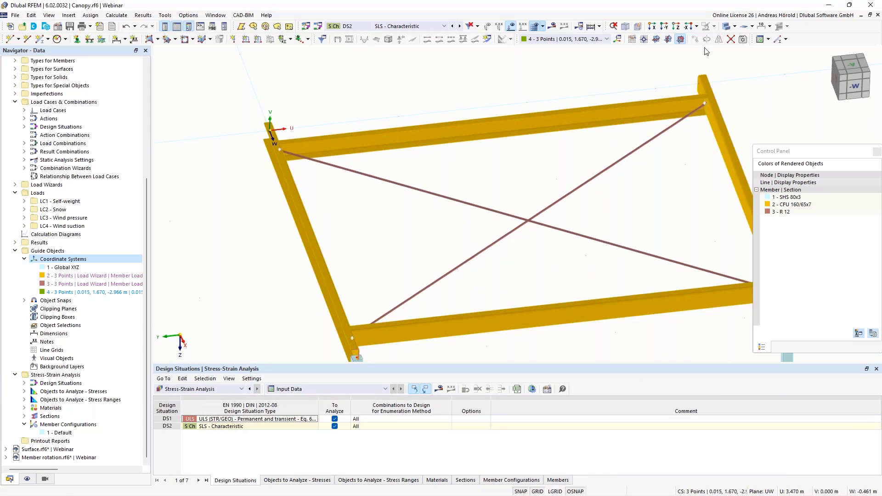
Step: Show the canopy roof from above as a wireframe model
{"action": "left_click", "coordinate": [677, 27]}
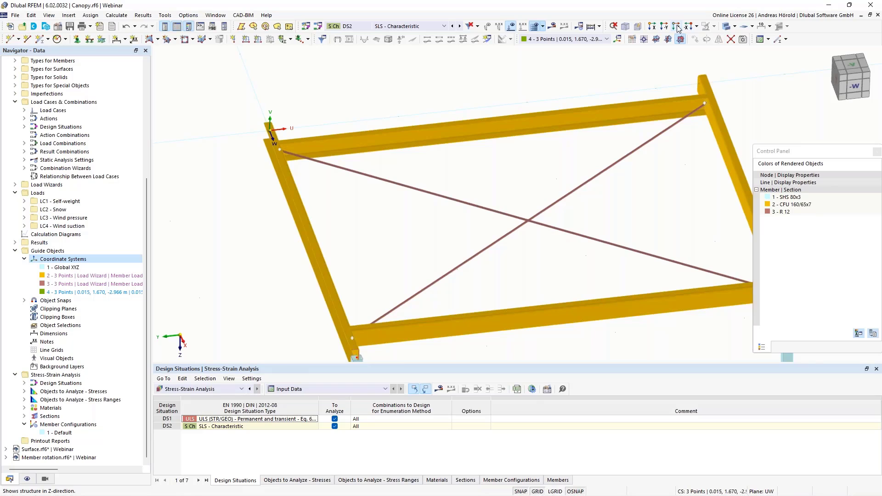
{"action": "scroll", "coordinate": [421, 160], "scroll_direction": "up", "scroll_amount": 2}
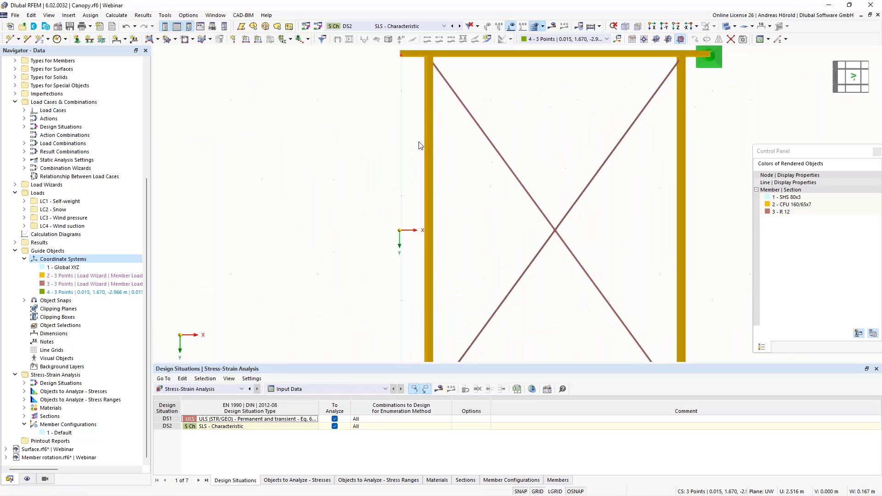
{"action": "scroll", "coordinate": [439, 147], "scroll_direction": "down", "scroll_amount": 2}
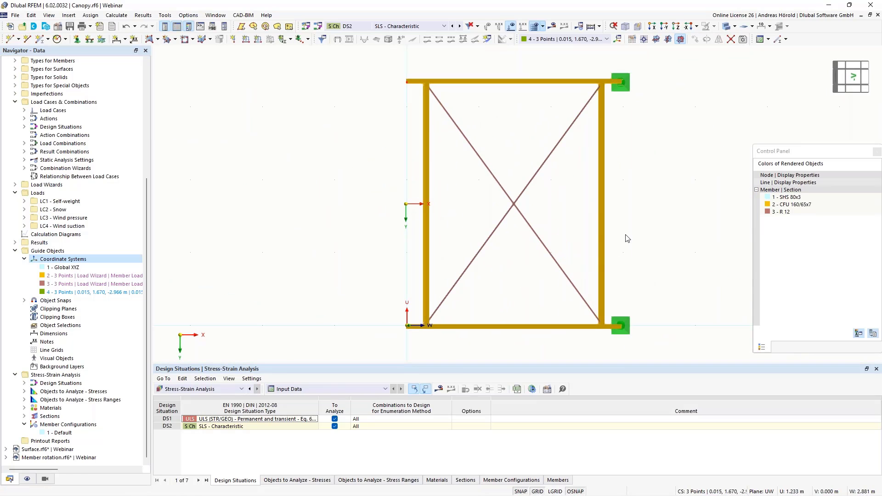
{"action": "middle_click_drag", "start_coordinate": [643, 232], "coordinate": [478, 245], "text": "ctrl"}
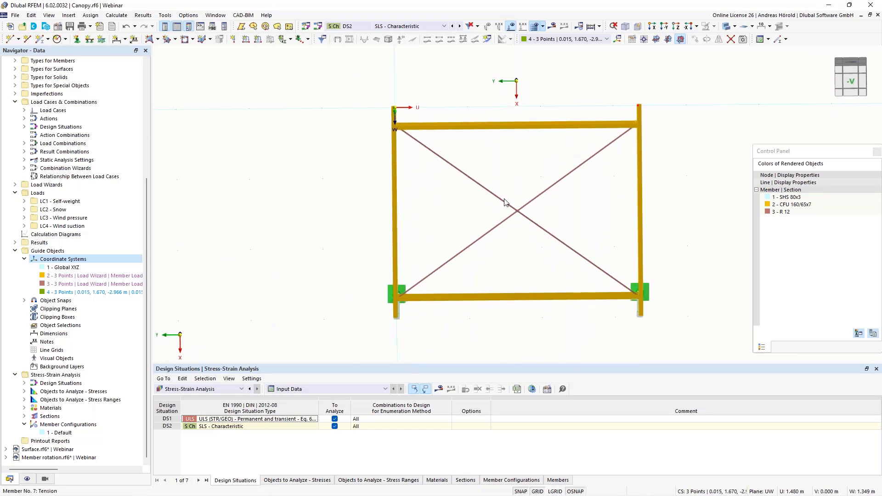
{"action": "scroll", "coordinate": [494, 164], "scroll_direction": "up", "scroll_amount": 2}
{"action": "middle_click_drag", "start_coordinate": [492, 153], "coordinate": [489, 201]}
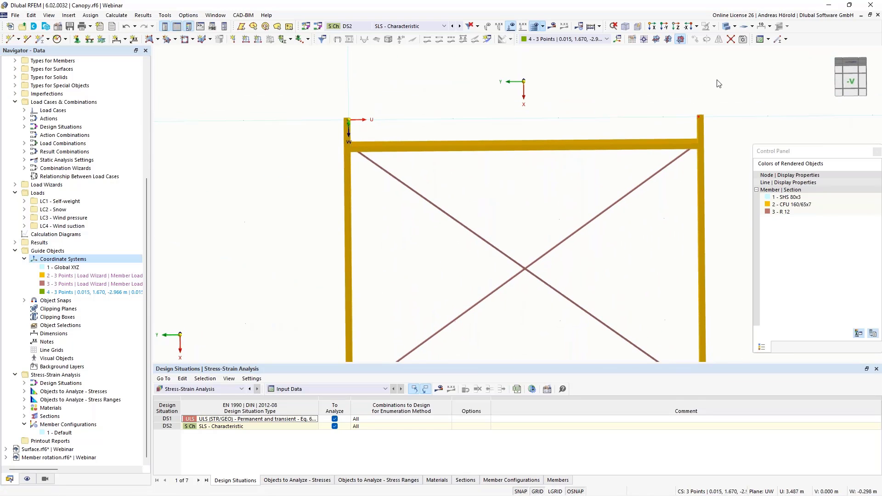
{"action": "left_click", "coordinate": [737, 26]}
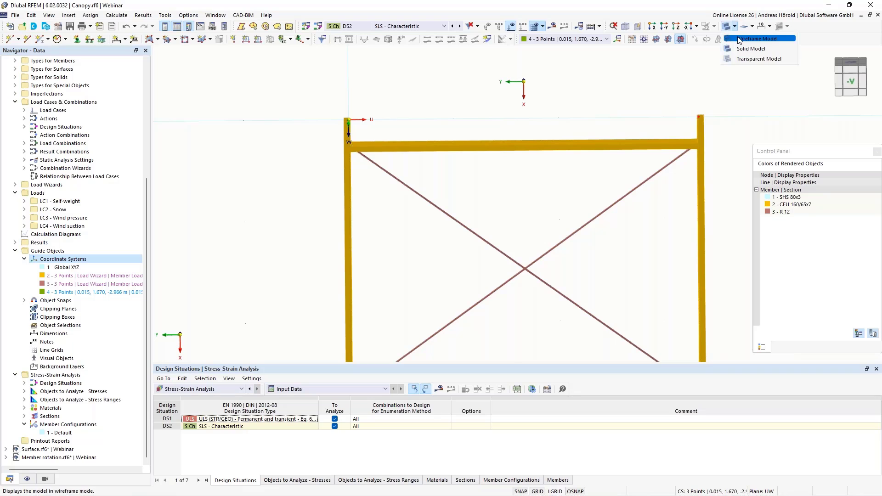
{"action": "left_click", "coordinate": [741, 45]}
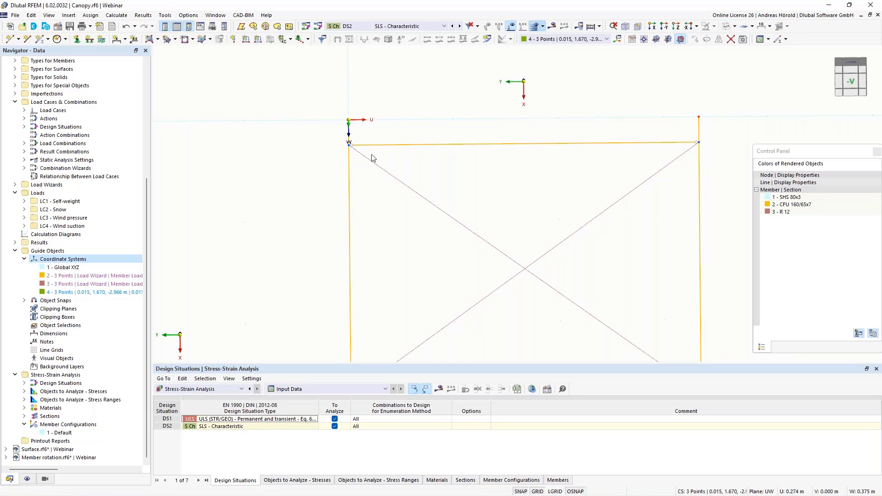
Step: Move both ends of the high-edge roof beam, with its bracing, onto the end nodes of the inclined side beams
{"action": "left_click_drag", "start_coordinate": [347, 120], "coordinate": [348, 120]}
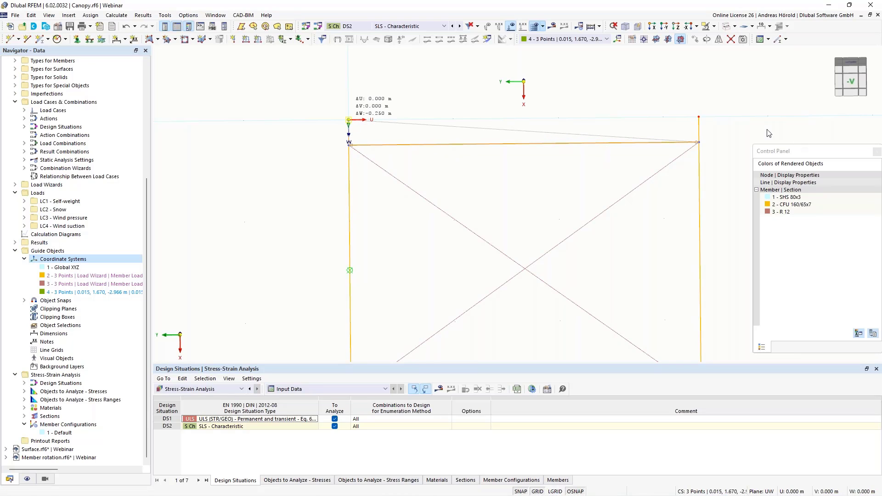
{"action": "left_click_drag", "start_coordinate": [693, 145], "coordinate": [698, 117]}
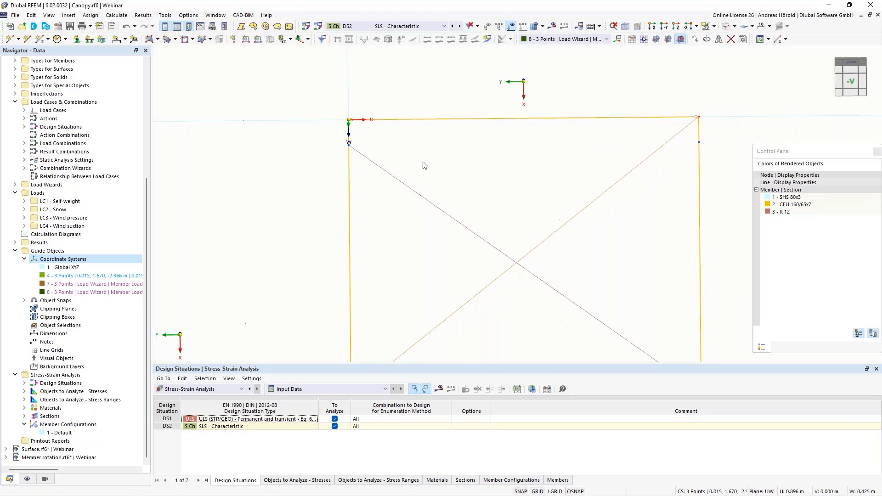
{"action": "left_click_drag", "start_coordinate": [349, 144], "coordinate": [350, 121]}
Step: Assign a new line support with uX, uY and uZ fixed to line 6 along the roof's high edge
{"action": "middle_click_drag", "start_coordinate": [551, 276], "coordinate": [481, 306], "text": "ctrl"}
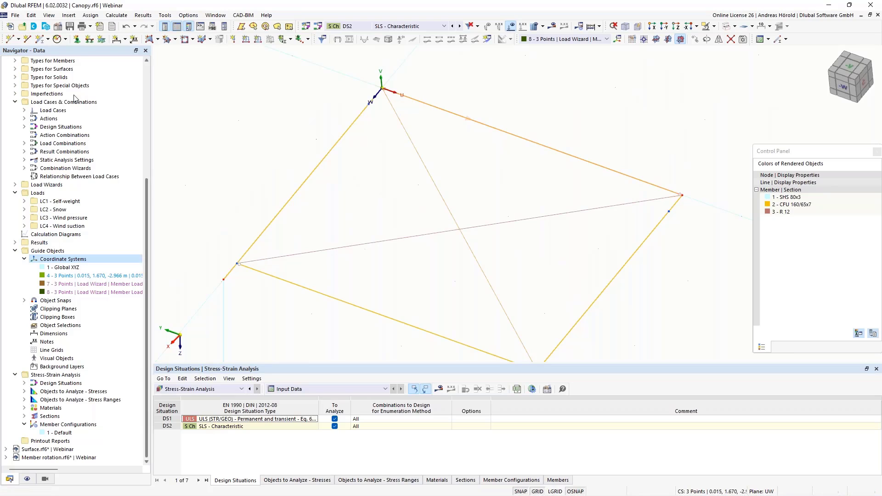
{"action": "left_click", "coordinate": [90, 42]}
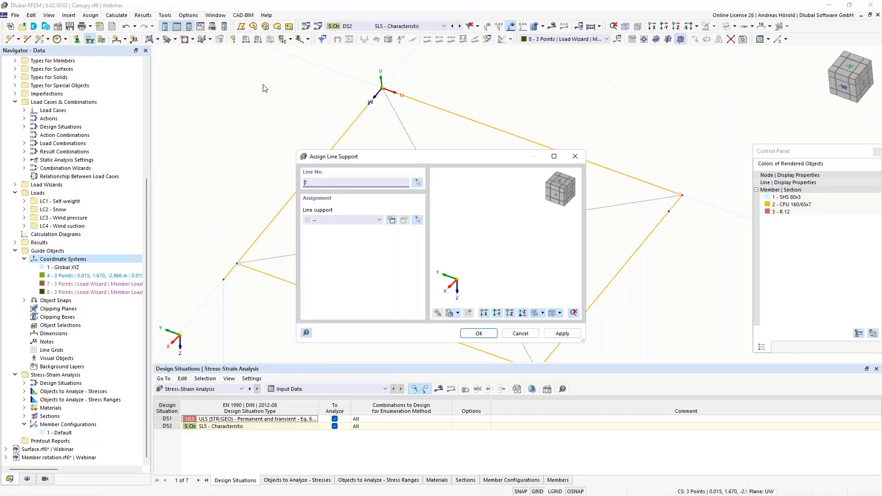
{"action": "left_click", "coordinate": [417, 183]}
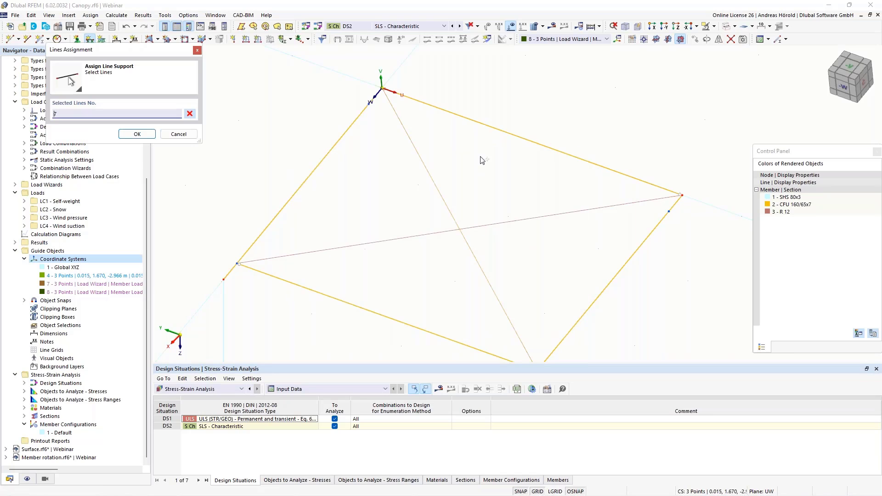
{"action": "left_click", "coordinate": [526, 140]}
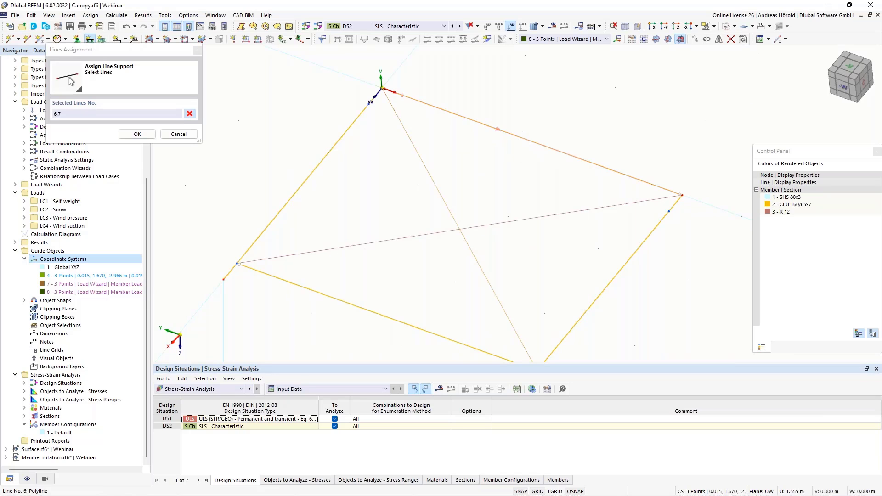
{"action": "left_click", "coordinate": [191, 115]}
{"action": "left_click", "coordinate": [529, 139]}
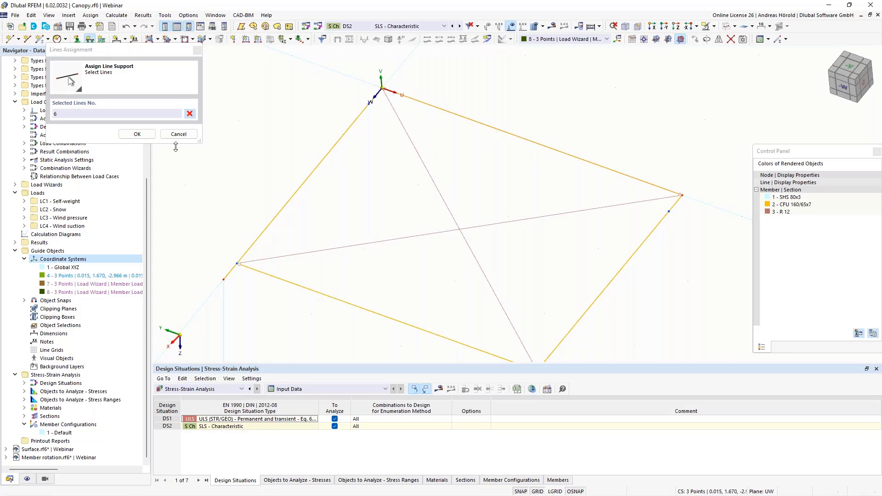
{"action": "left_click", "coordinate": [138, 135]}
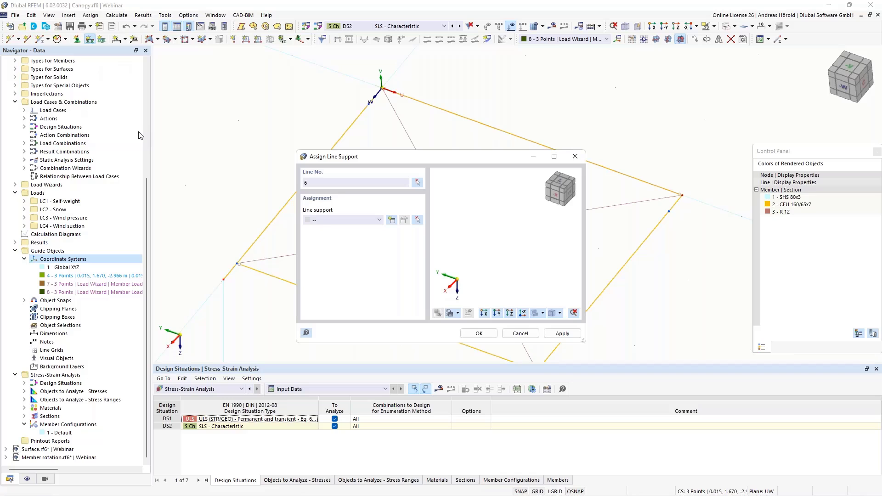
{"action": "left_click", "coordinate": [392, 220]}
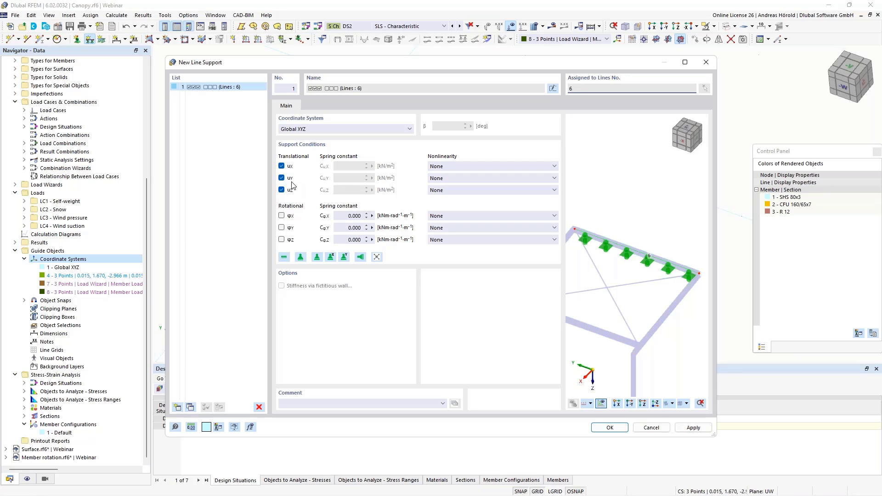
{"action": "left_click", "coordinate": [610, 428]}
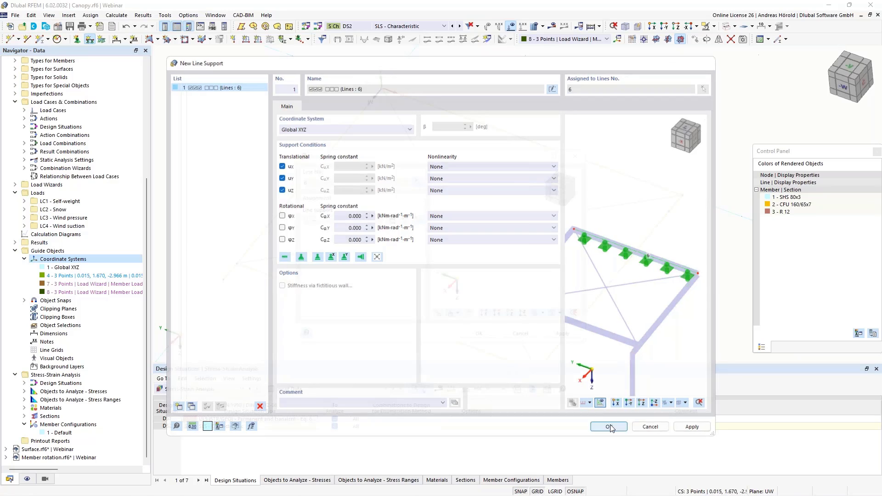
{"action": "left_click", "coordinate": [476, 333]}
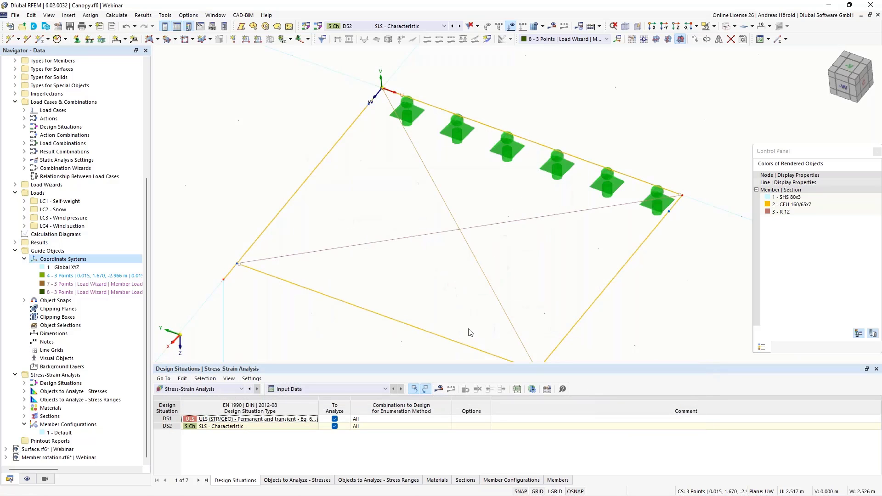
Step: Switch to load case LC1 - Self-weight and try to calculate its results
{"action": "middle_click_drag", "start_coordinate": [460, 330], "coordinate": [513, 233]}
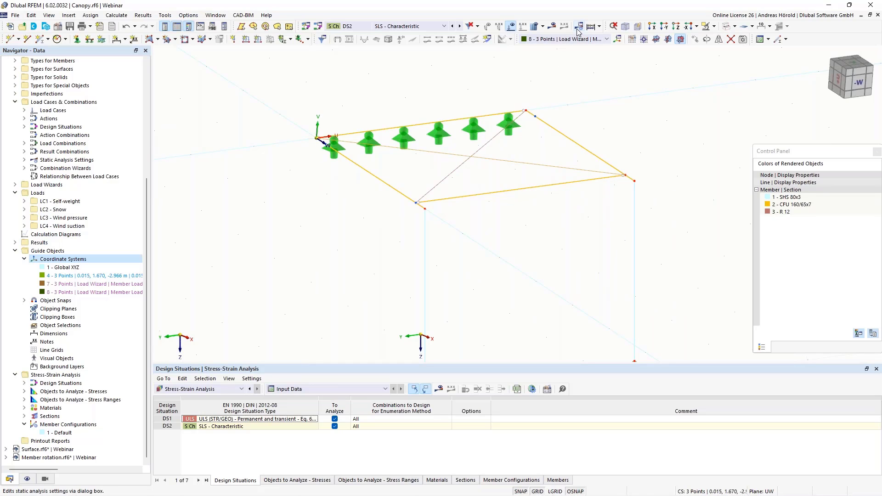
{"action": "left_click", "coordinate": [442, 27]}
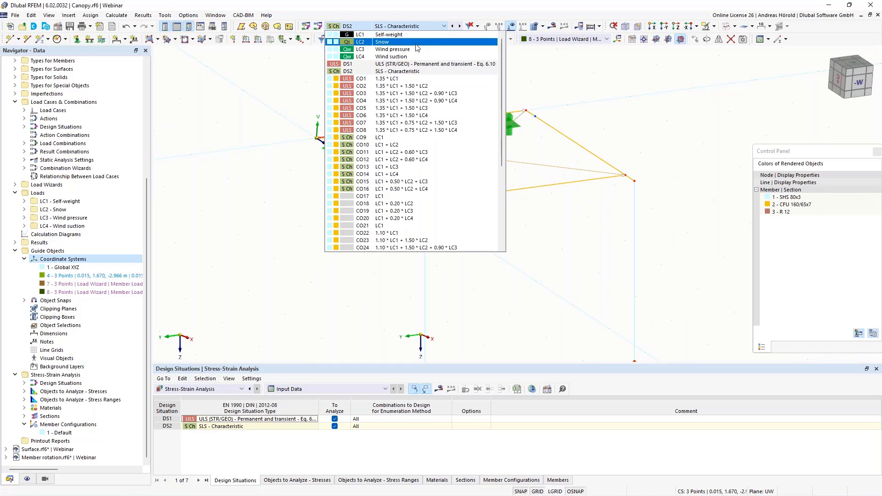
{"action": "left_click", "coordinate": [436, 34]}
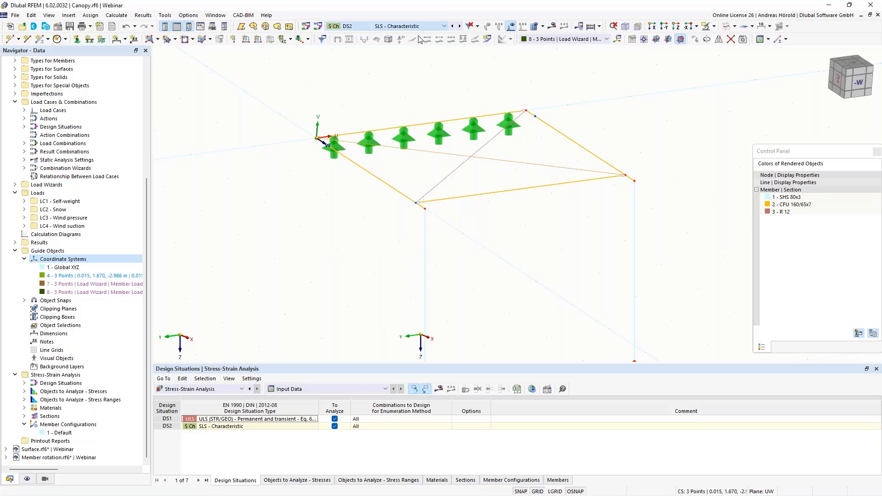
{"action": "left_click", "coordinate": [553, 26]}
{"action": "left_click", "coordinate": [477, 290]}
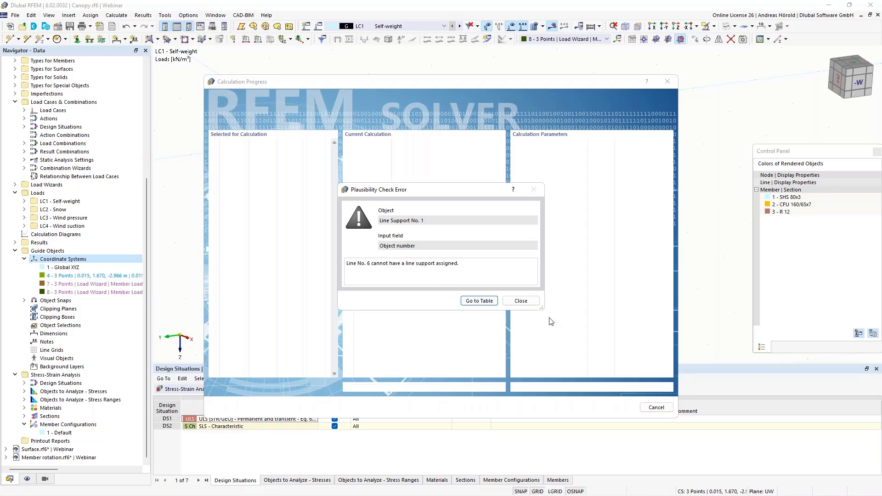
{"action": "left_click", "coordinate": [522, 303]}
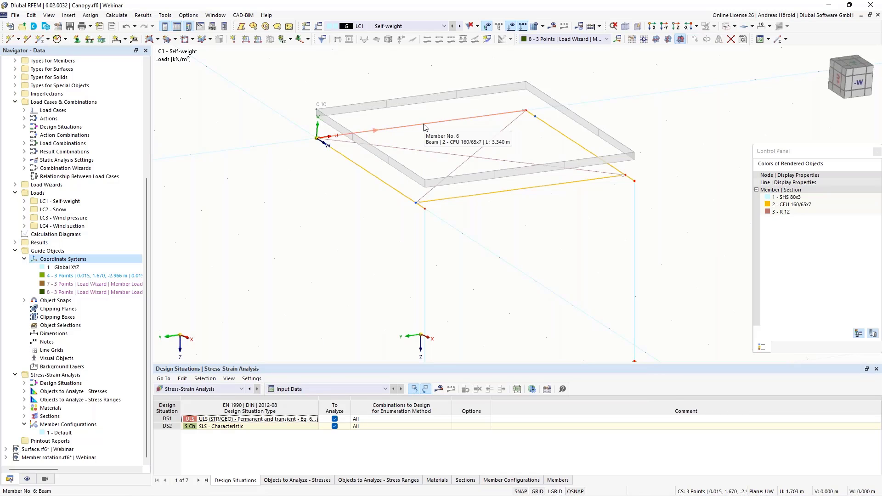
Step: Enable the support option on the high-edge roof beam and give it a new member support with ux, uy and uz fixed
{"action": "double_click", "coordinate": [424, 127]}
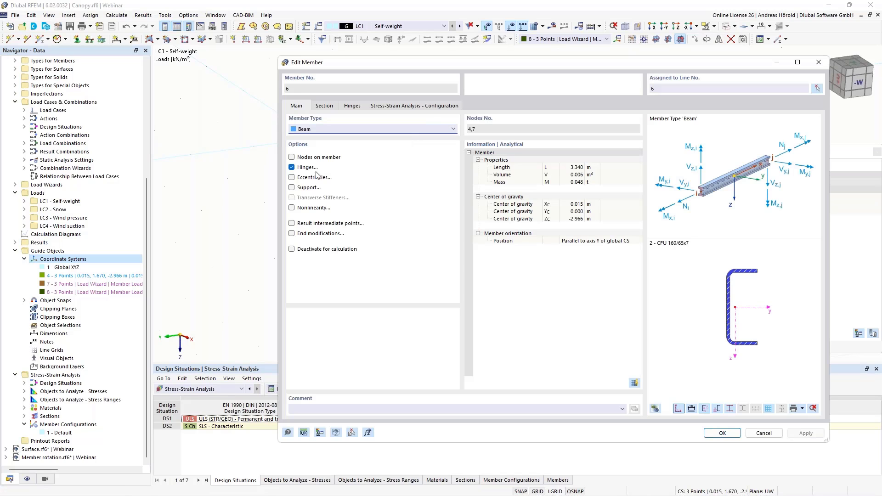
{"action": "left_click", "coordinate": [292, 187]}
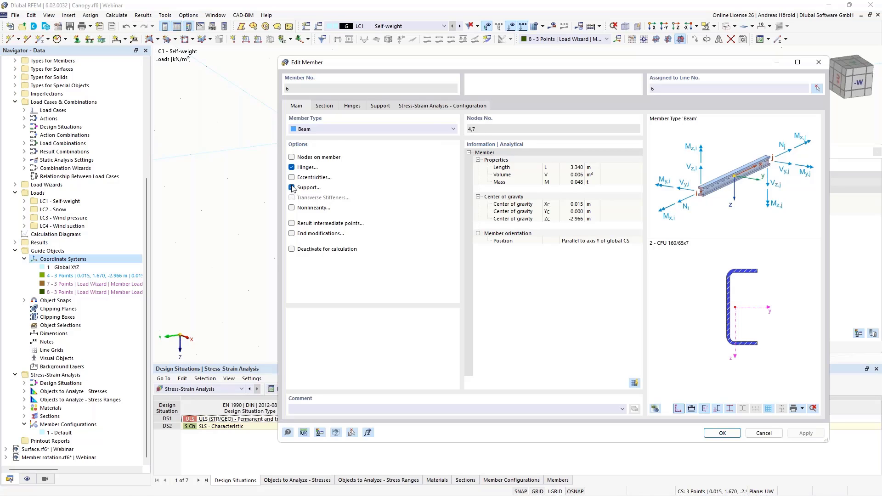
{"action": "left_click", "coordinate": [381, 106]}
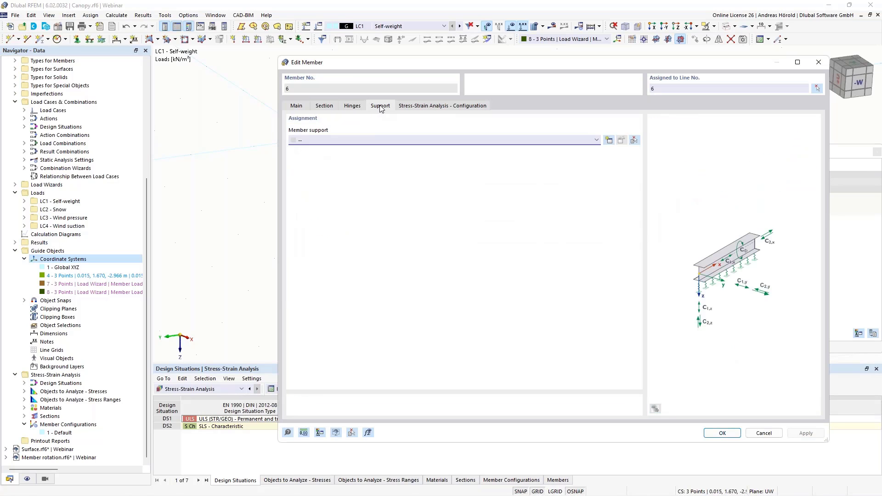
{"action": "left_click", "coordinate": [609, 140]}
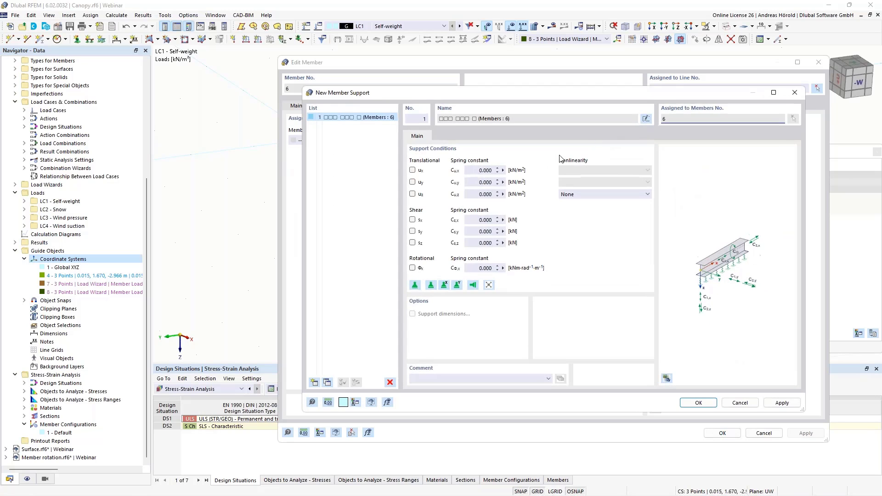
{"action": "left_click", "coordinate": [412, 194]}
{"action": "left_click", "coordinate": [413, 182]}
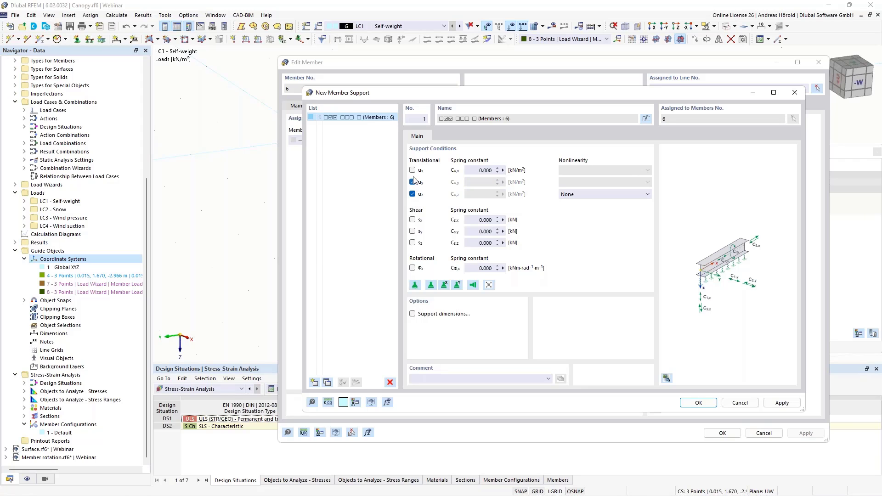
{"action": "left_click", "coordinate": [412, 170]}
{"action": "left_click", "coordinate": [697, 404]}
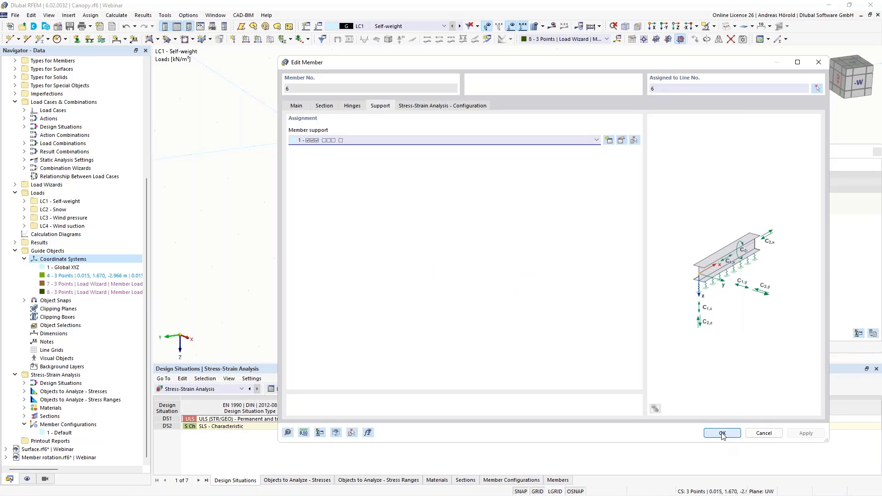
{"action": "left_click", "coordinate": [722, 434]}
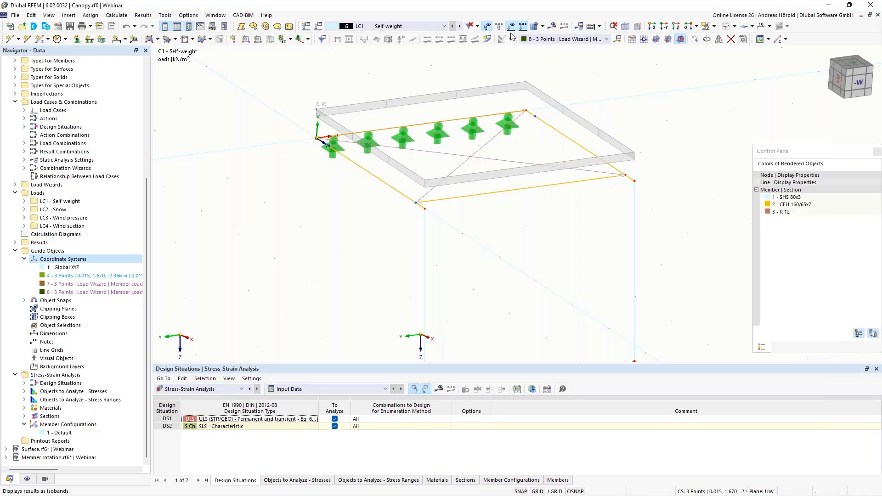
Step: Calculate the results for LC1 - Self-weight, and delete the member support along the high-edge roof beam
{"action": "left_click", "coordinate": [554, 27]}
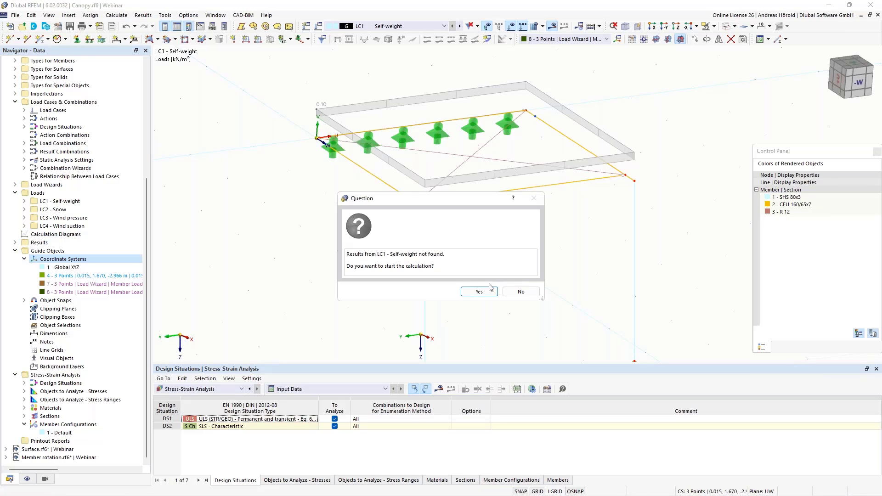
{"action": "left_click", "coordinate": [478, 292]}
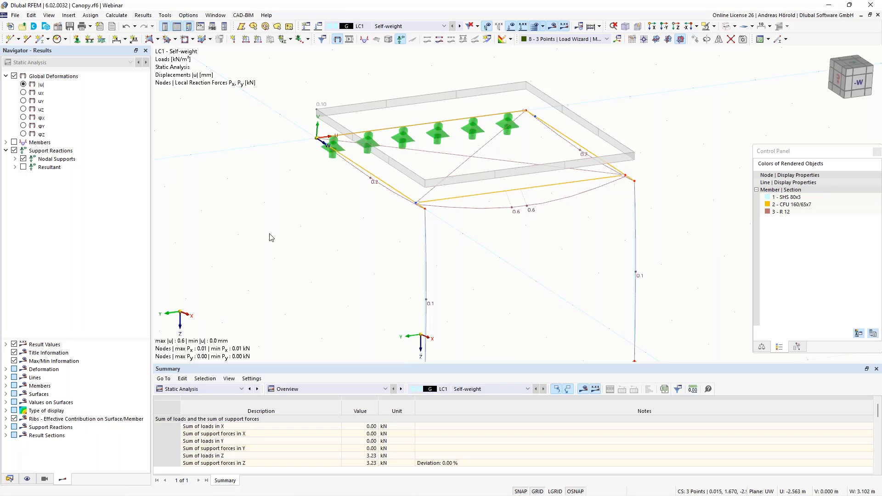
{"action": "left_click", "coordinate": [439, 140]}
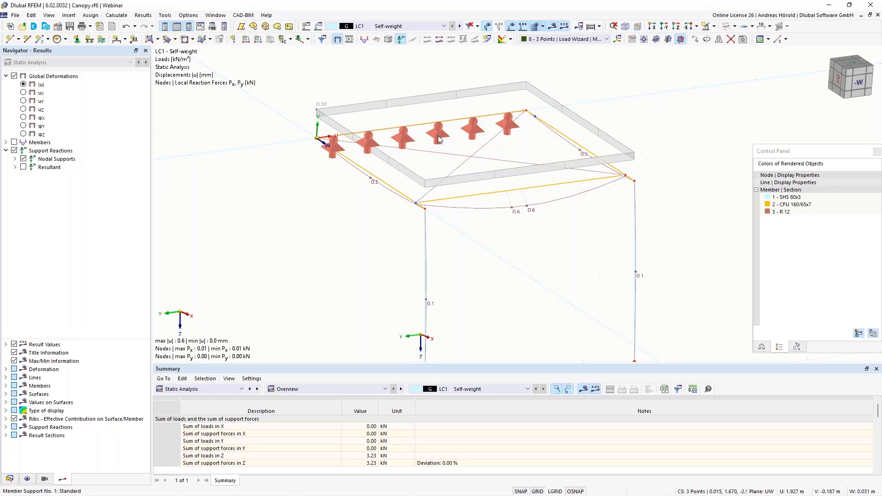
{"action": "key", "text": "Delete"}
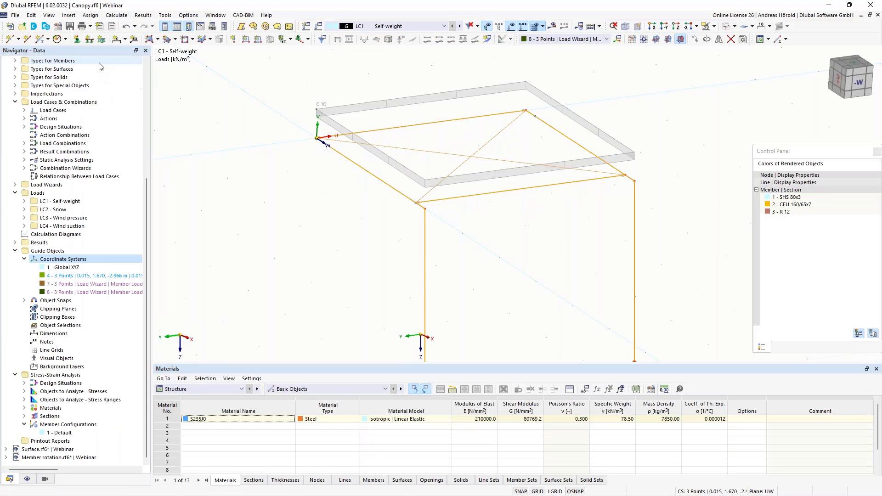
Step: Define a new polygonal surface with stiffness type Load Transfer, load transfer in both directions and varying load distribution
{"action": "left_click", "coordinate": [149, 40]}
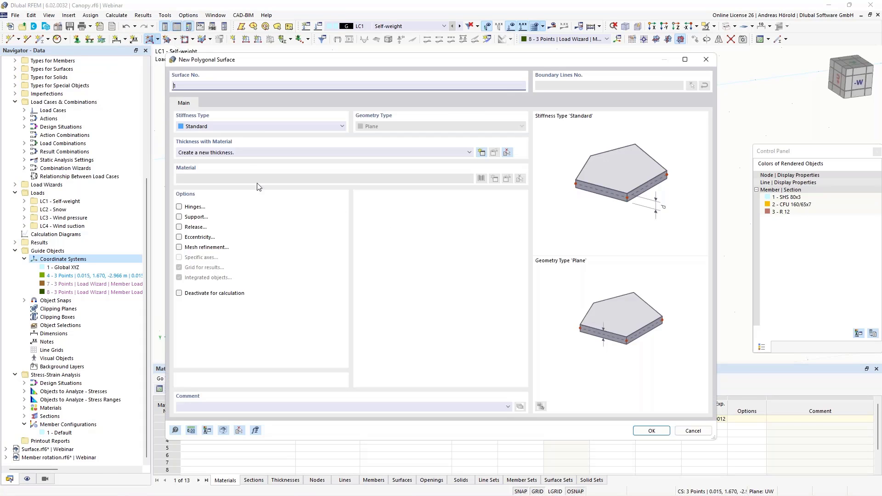
{"action": "left_click", "coordinate": [215, 127]}
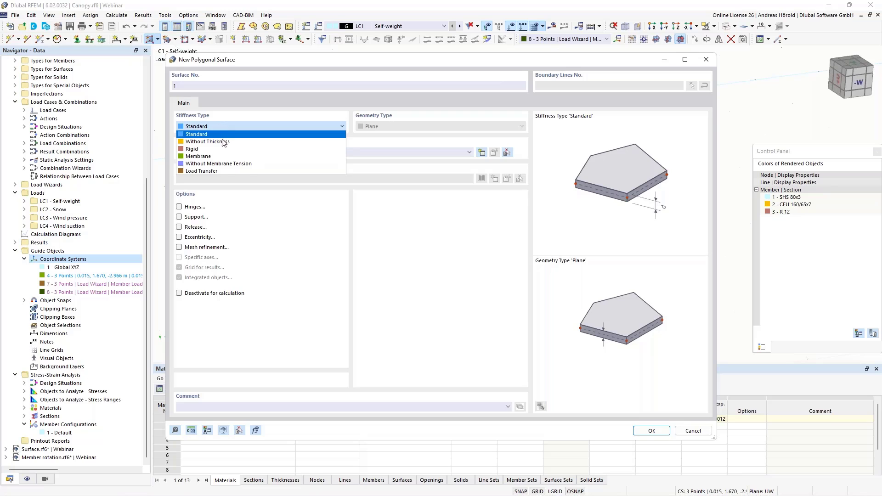
{"action": "left_click", "coordinate": [230, 170]}
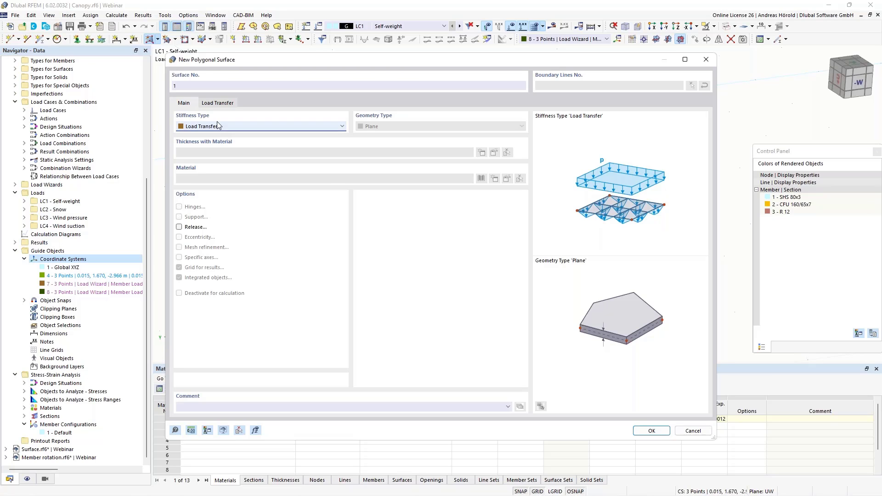
{"action": "left_click", "coordinate": [217, 104]}
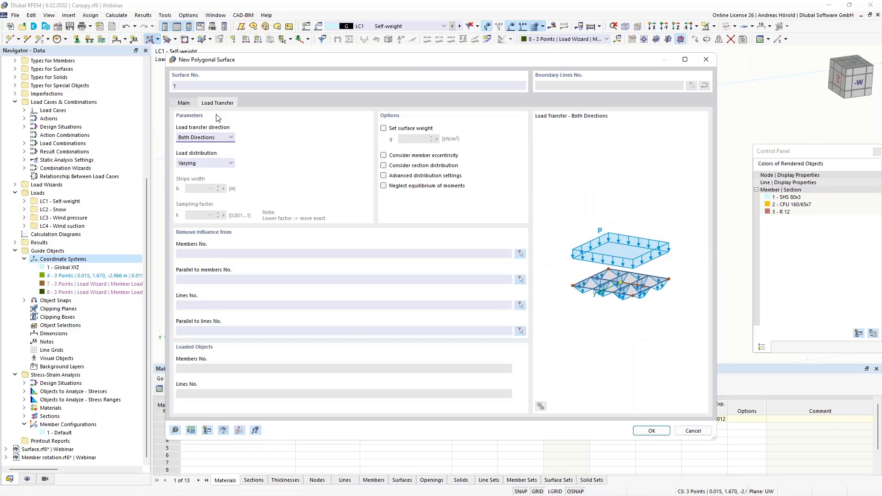
{"action": "left_click", "coordinate": [224, 139]}
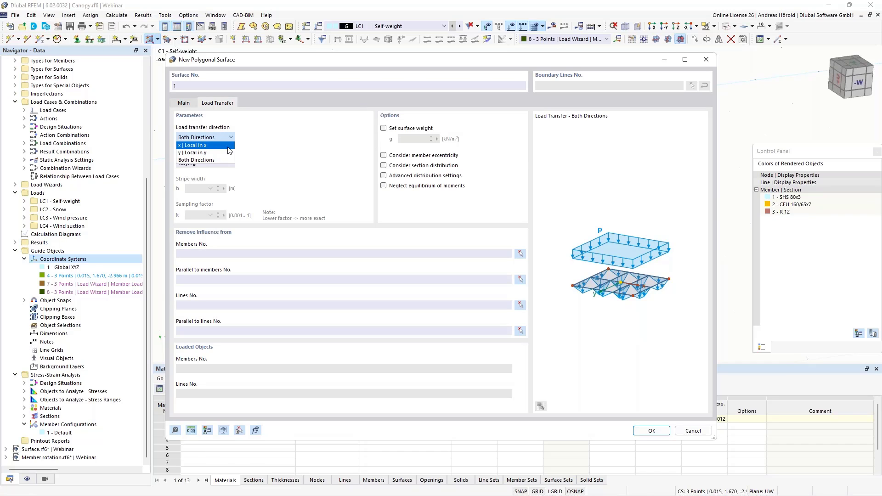
{"action": "left_click", "coordinate": [264, 155]}
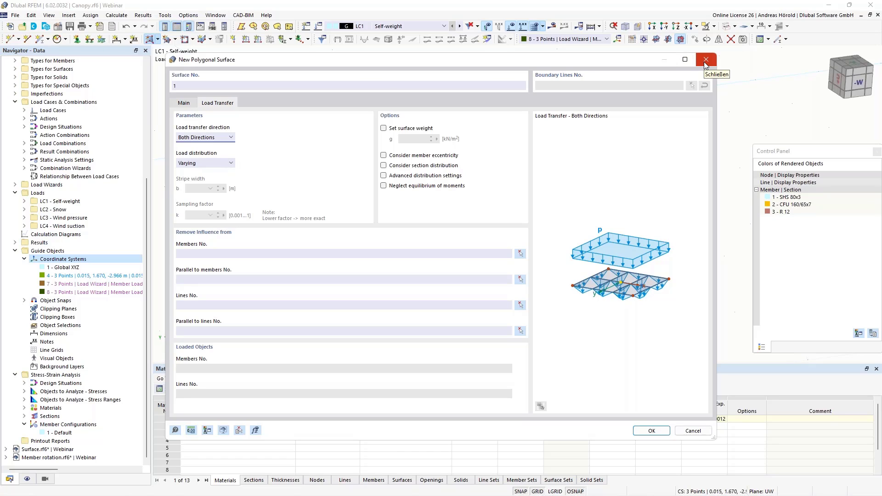
{"action": "left_click", "coordinate": [183, 103]}
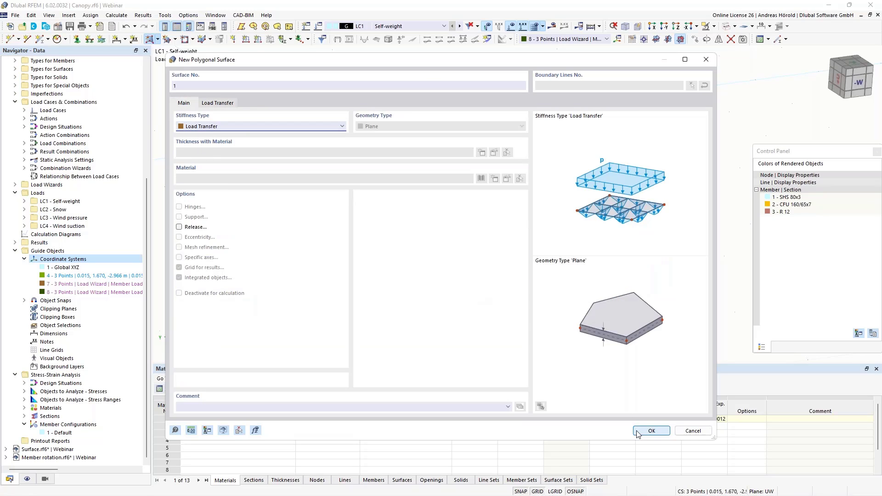
{"action": "left_click", "coordinate": [652, 431]}
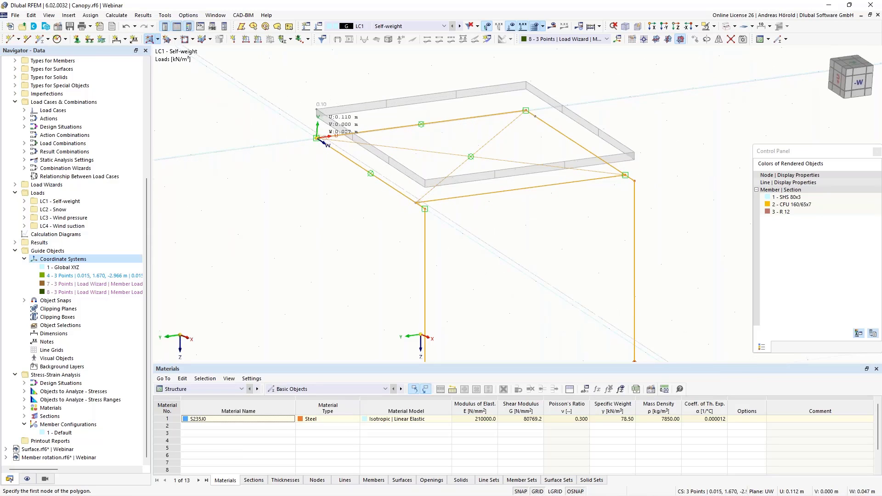
Step: Draw the load transfer surface through the corner nodes of the canopy roof, closing the polygon at its starting node
{"action": "left_click", "coordinate": [317, 138]}
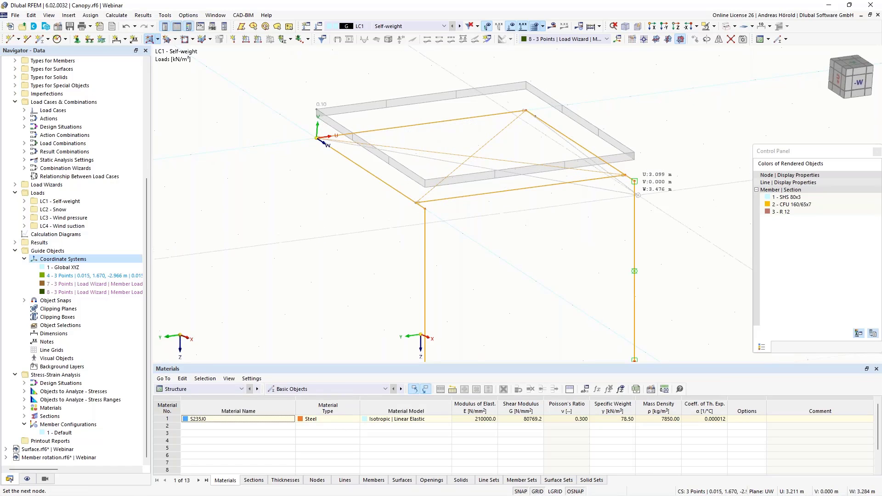
{"action": "left_click", "coordinate": [634, 181]}
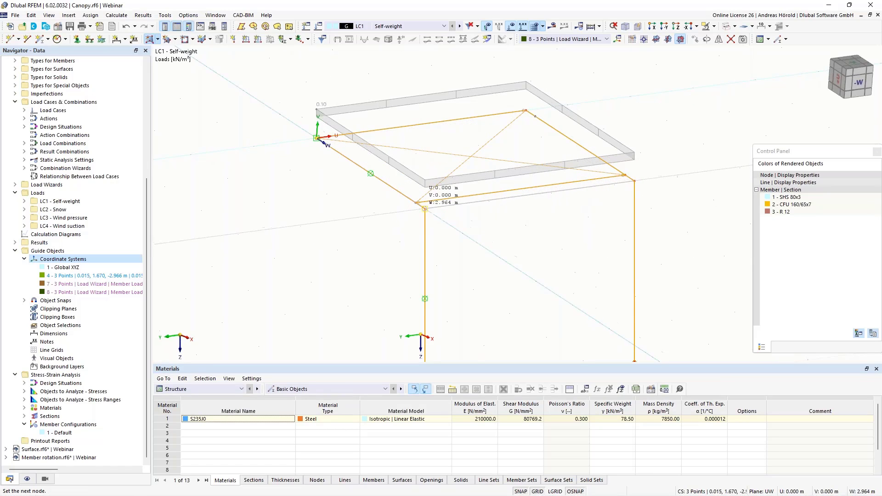
{"action": "left_click", "coordinate": [425, 208]}
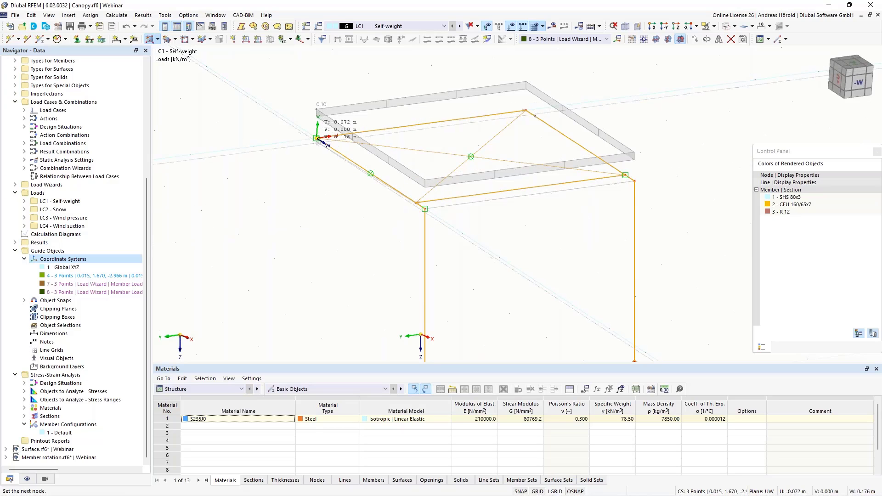
{"action": "left_click", "coordinate": [316, 138]}
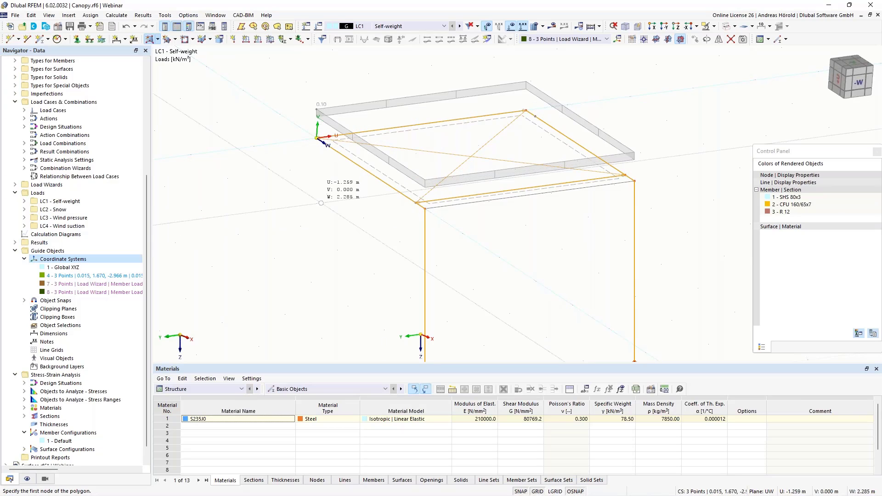
{"action": "key", "text": "Escape"}
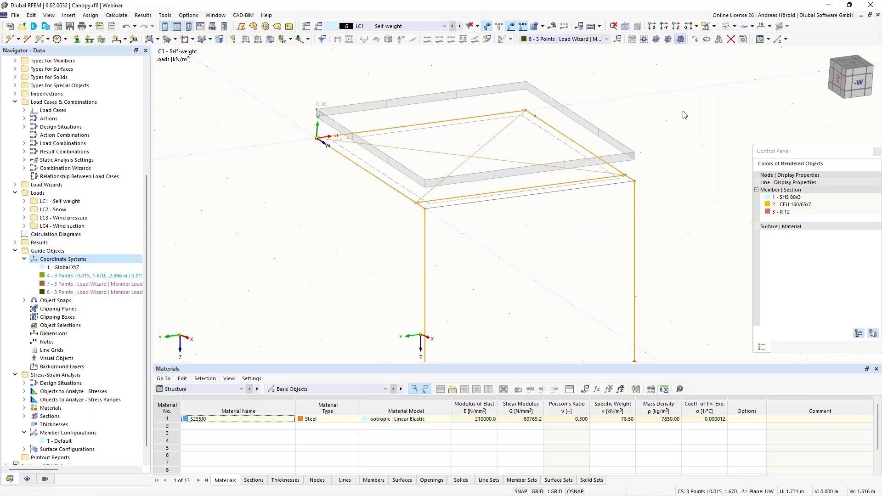
Step: Display the canopy model as transparent rendered solids and view the new roof surface
{"action": "left_click", "coordinate": [734, 26]}
{"action": "left_click", "coordinate": [739, 59]}
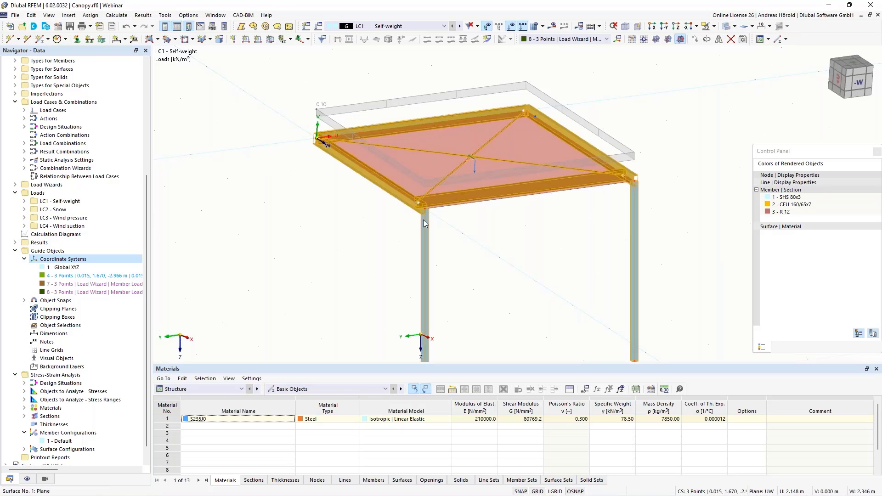
{"action": "mouse_move", "coordinate": [316, 288]}
{"action": "middle_mouse_down", "text": "ctrl"}
{"action": "mouse_move", "coordinate": [319, 311]}
{"action": "mouse_move", "coordinate": [329, 295]}
{"action": "middle_mouse_up", "text": "ctrl"}
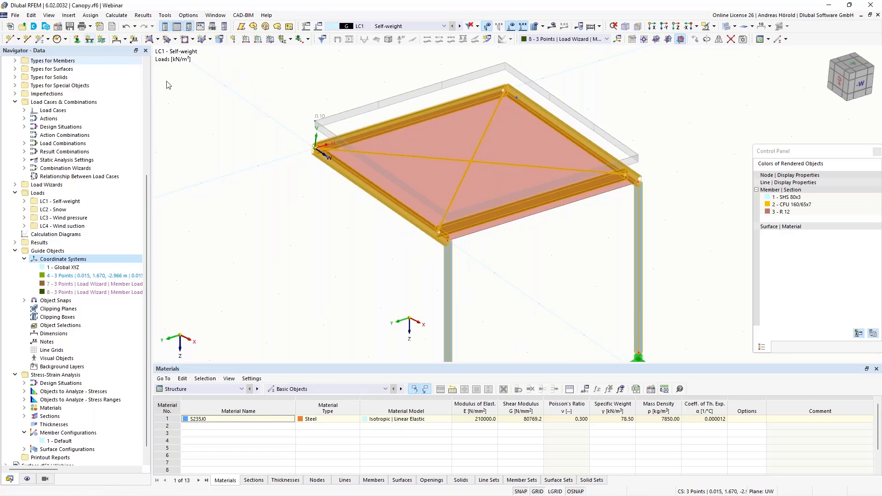
Step: Assign line support 1 to line 6 along the high edge of the roof
{"action": "left_click", "coordinate": [197, 106]}
{"action": "left_click", "coordinate": [90, 39]}
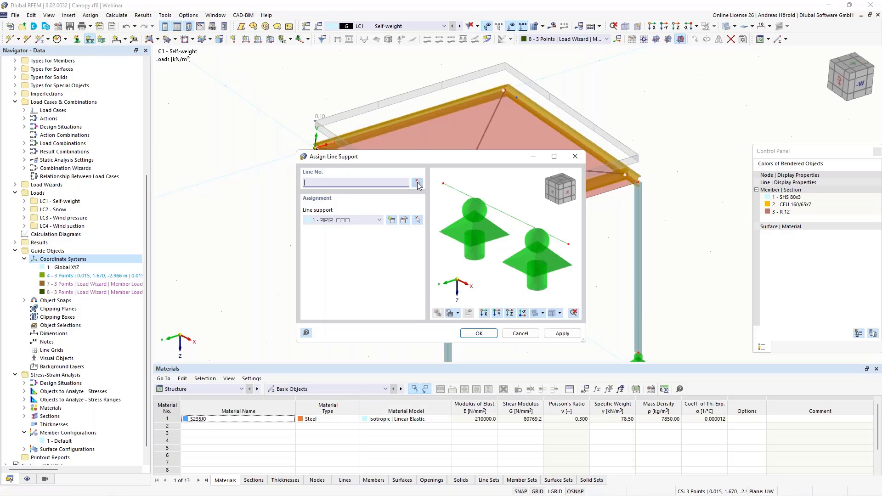
{"action": "left_click", "coordinate": [418, 185]}
{"action": "left_click", "coordinate": [399, 122]}
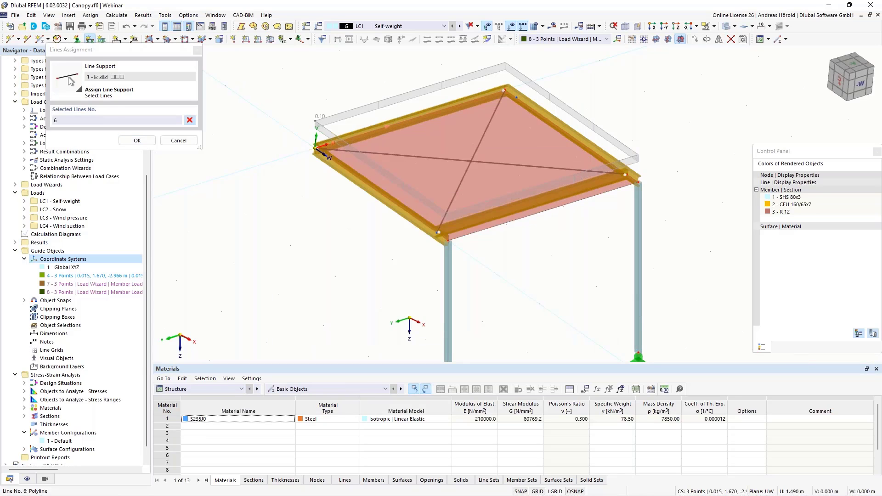
{"action": "left_click", "coordinate": [135, 142]}
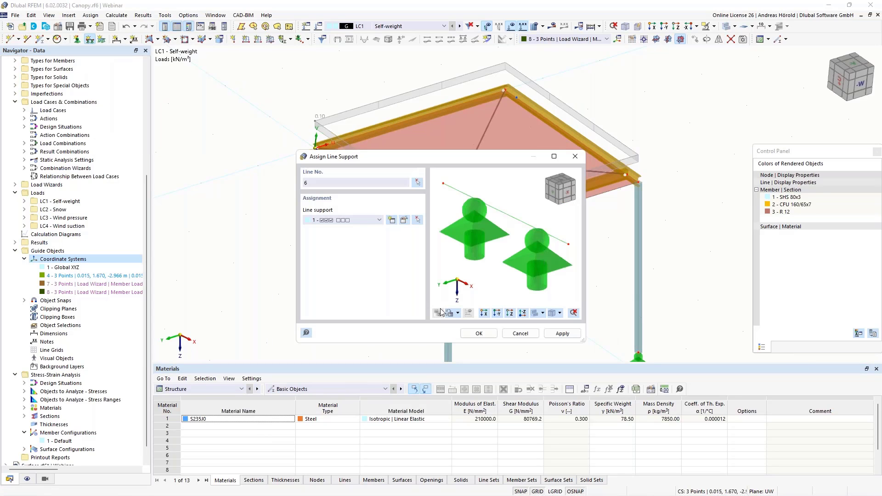
{"action": "left_click", "coordinate": [479, 334]}
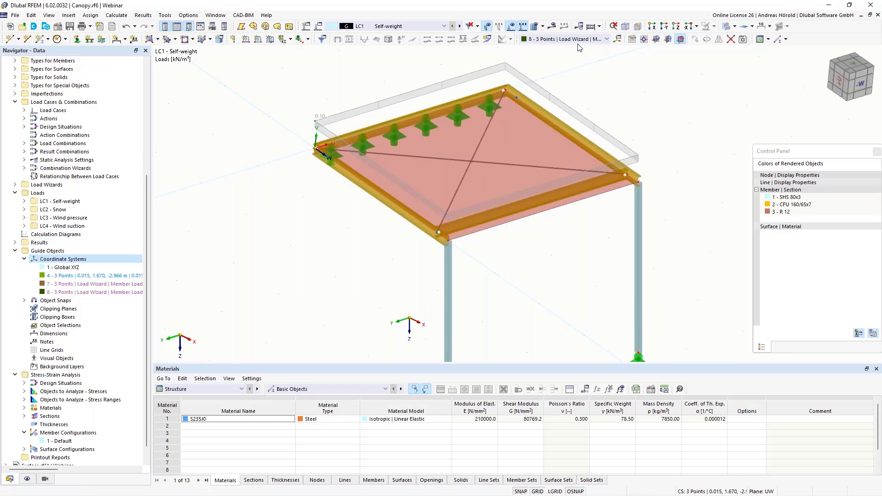
Step: Calculate the results for LC1 - Self-weight and view the line support reactions along the high edge
{"action": "left_click", "coordinate": [551, 25]}
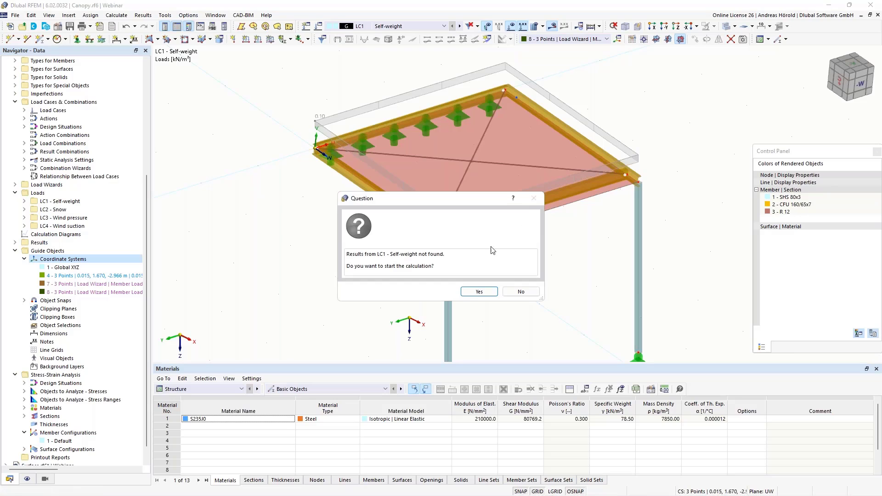
{"action": "left_click", "coordinate": [478, 292]}
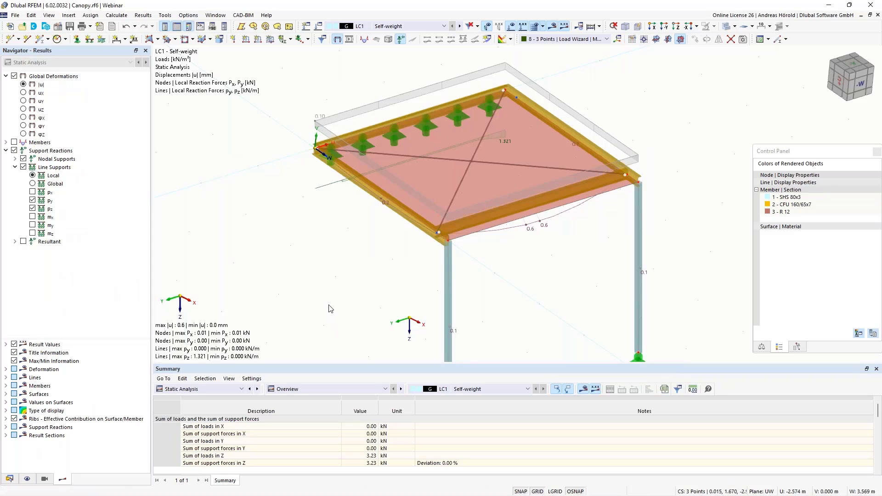
{"action": "middle_click_drag", "start_coordinate": [331, 310], "coordinate": [519, 288], "text": "ctrl"}
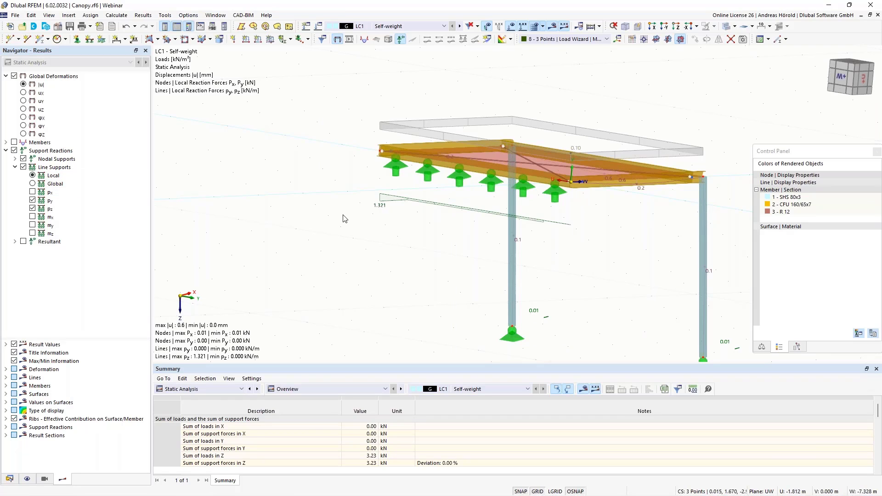
{"action": "middle_click_drag", "start_coordinate": [373, 226], "coordinate": [404, 252], "text": "ctrl"}
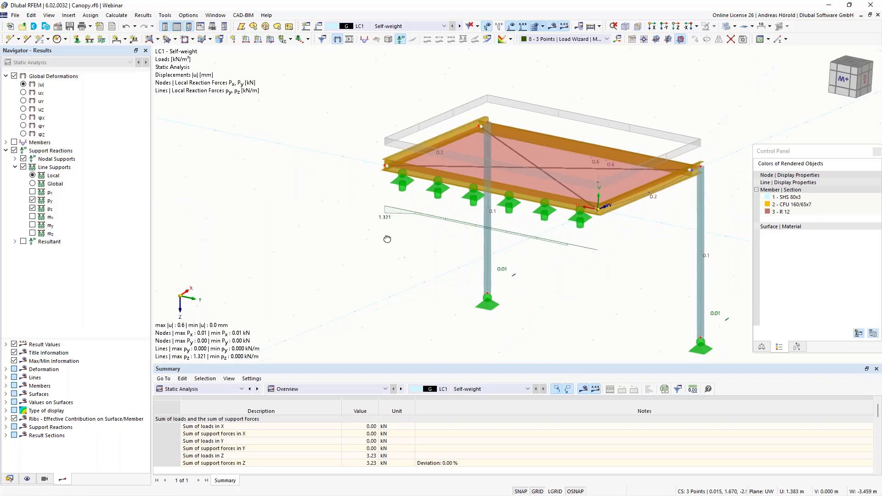
Step: Hide the local py line support reactions and display the resultant of the support reactions
{"action": "left_click", "coordinate": [33, 201]}
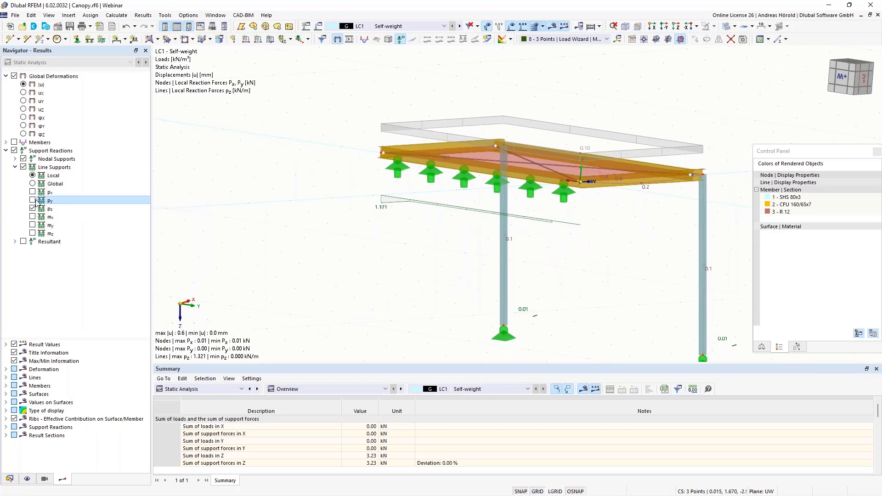
{"action": "left_click", "coordinate": [23, 241]}
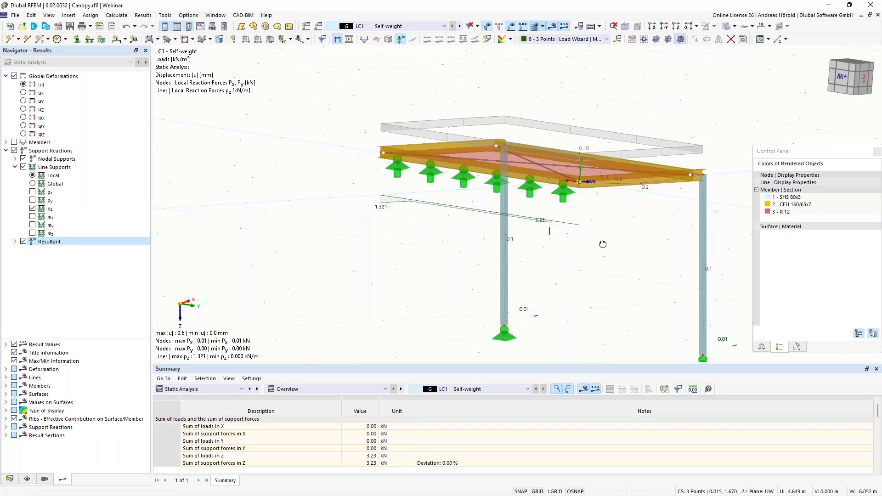
{"action": "middle_click_drag", "start_coordinate": [603, 244], "coordinate": [536, 248], "text": "ctrl"}
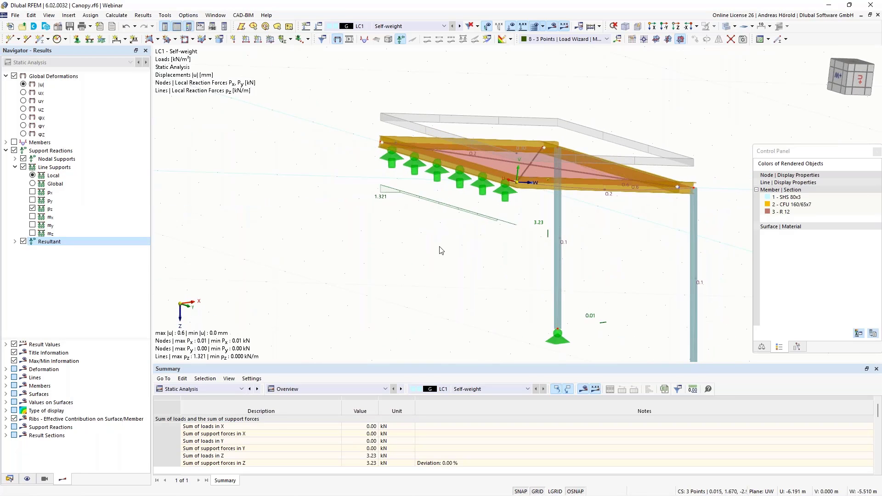
{"action": "middle_click_drag", "start_coordinate": [441, 251], "coordinate": [496, 256], "text": "ctrl"}
{"action": "right_click", "coordinate": [496, 257]}
{"action": "left_click", "coordinate": [266, 207]}
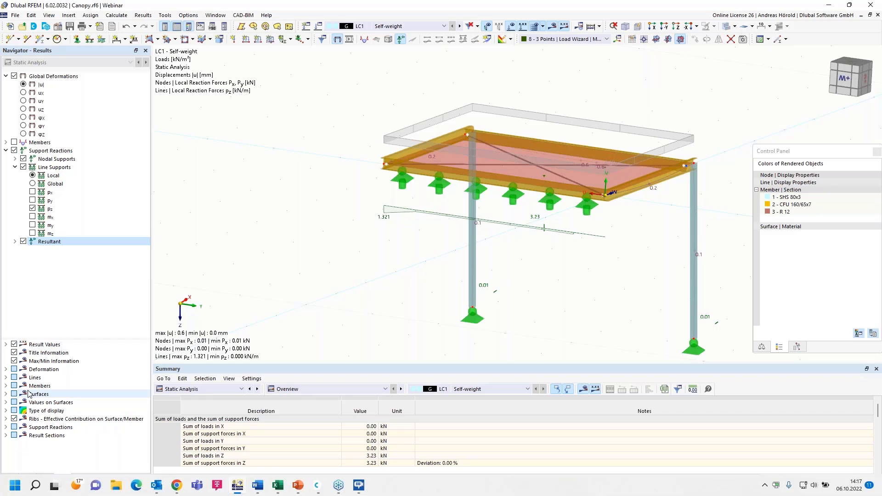
Step: Return to the model data and switch to the Surface.rf6 model
{"action": "left_click", "coordinate": [11, 479]}
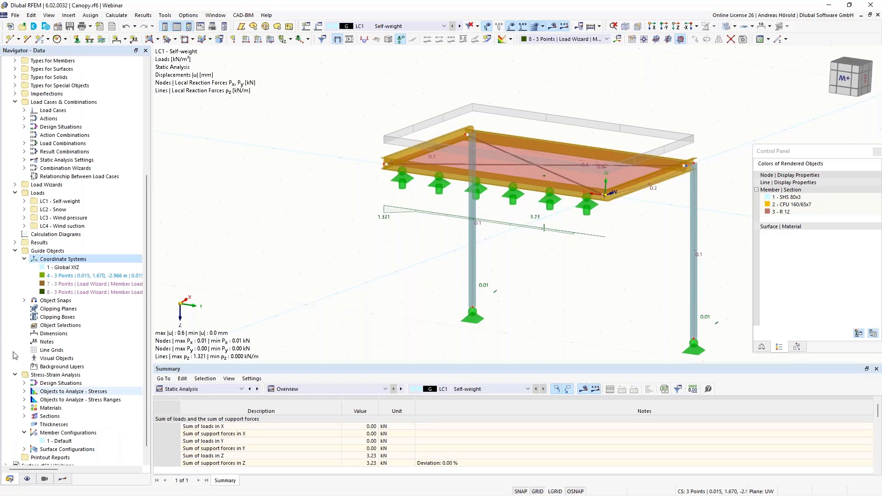
{"action": "scroll", "coordinate": [42, 237], "scroll_direction": "up", "scroll_amount": 2}
{"action": "scroll", "coordinate": [43, 236], "scroll_direction": "down", "scroll_amount": 7}
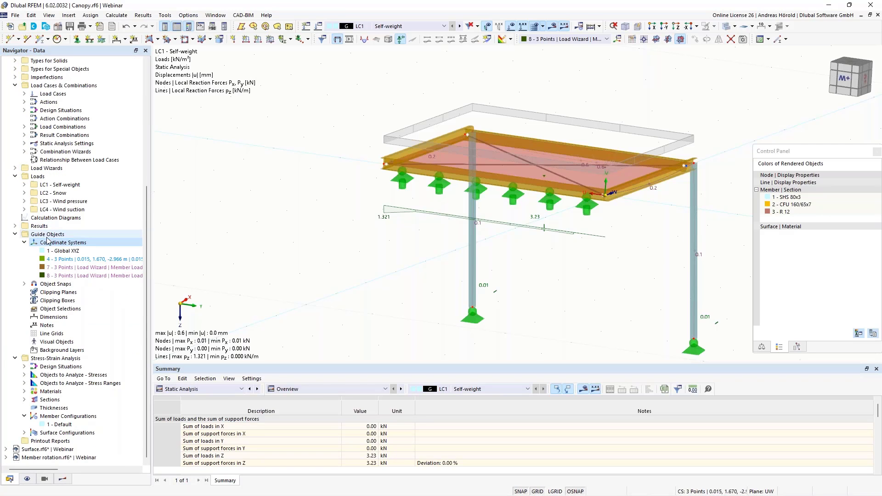
{"action": "double_click", "coordinate": [38, 450]}
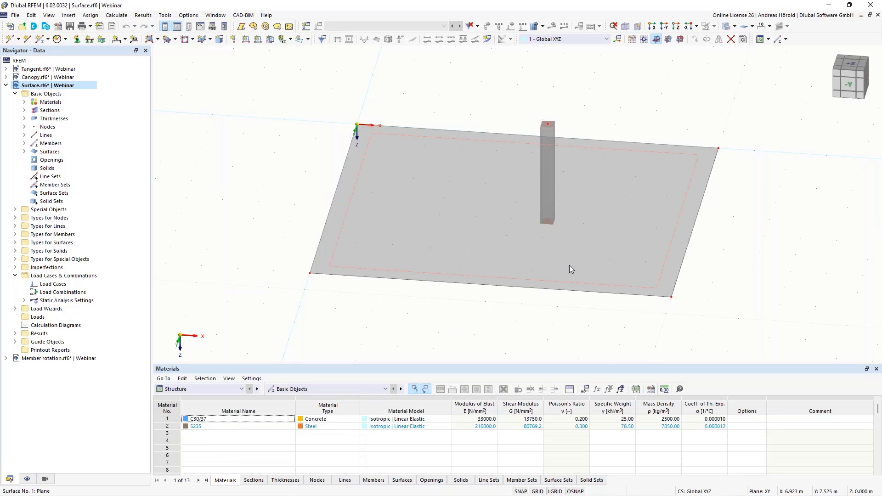
Step: Examine the slab and its column from several angles, ending in a plan view in the Z-direction
{"action": "mouse_move", "coordinate": [569, 269]}
{"action": "left_click", "coordinate": [676, 26]}
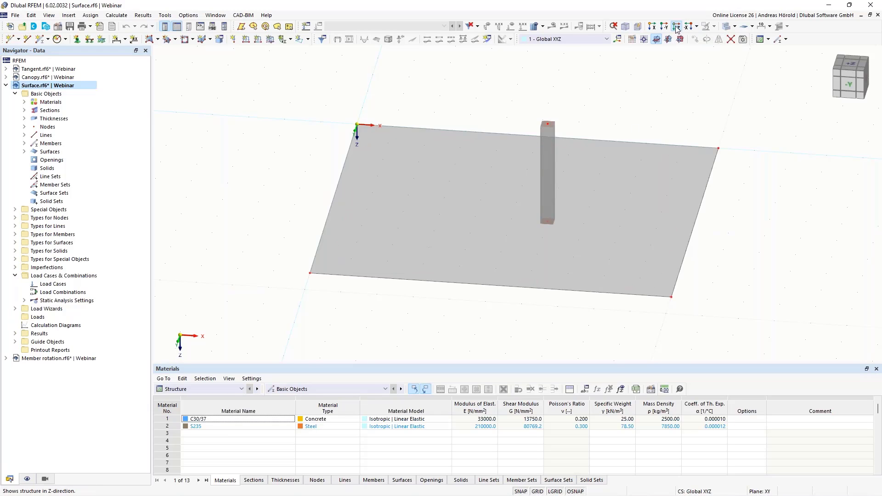
{"action": "middle_click_drag", "start_coordinate": [724, 268], "coordinate": [716, 129], "text": "ctrl"}
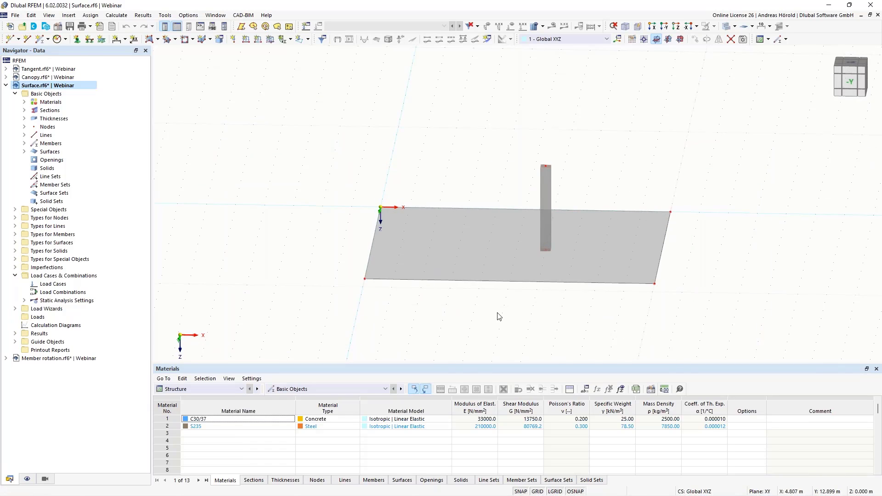
{"action": "scroll", "coordinate": [499, 317], "scroll_direction": "up", "scroll_amount": 5}
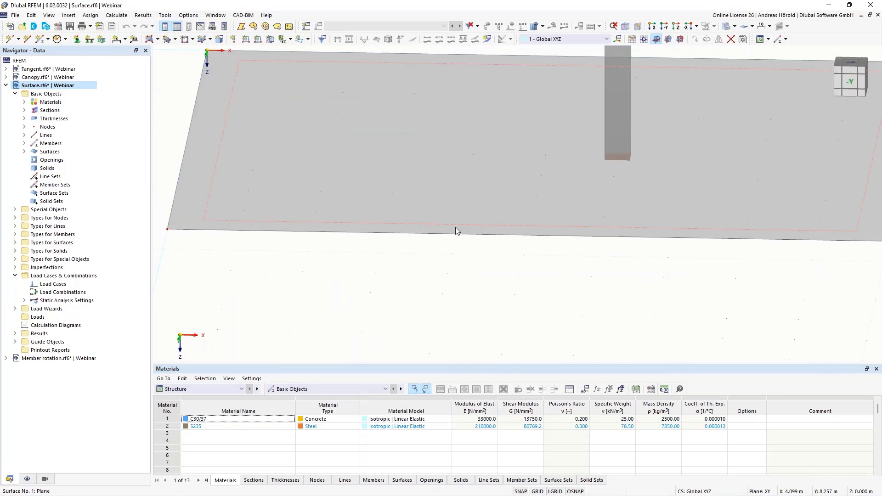
{"action": "scroll", "coordinate": [456, 224], "scroll_direction": "down", "scroll_amount": 3}
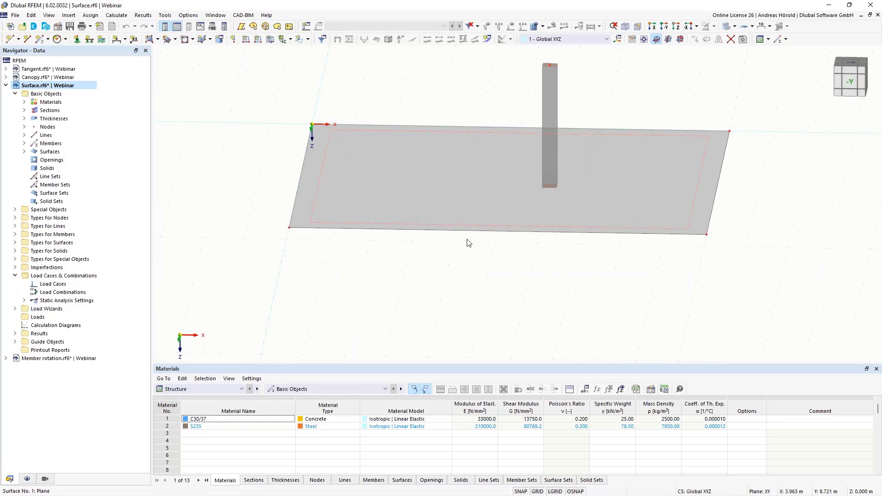
{"action": "middle_click_drag", "start_coordinate": [530, 282], "coordinate": [511, 327]}
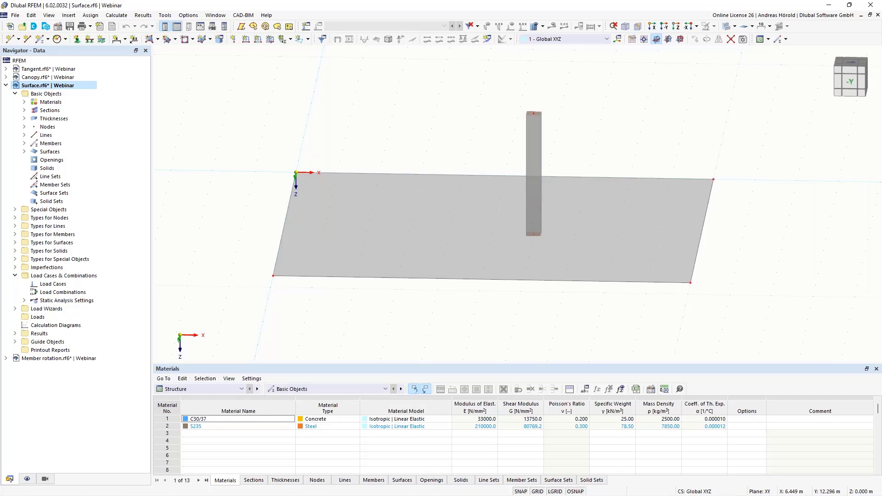
{"action": "middle_click_drag", "start_coordinate": [537, 294], "coordinate": [540, 367], "text": "ctrl"}
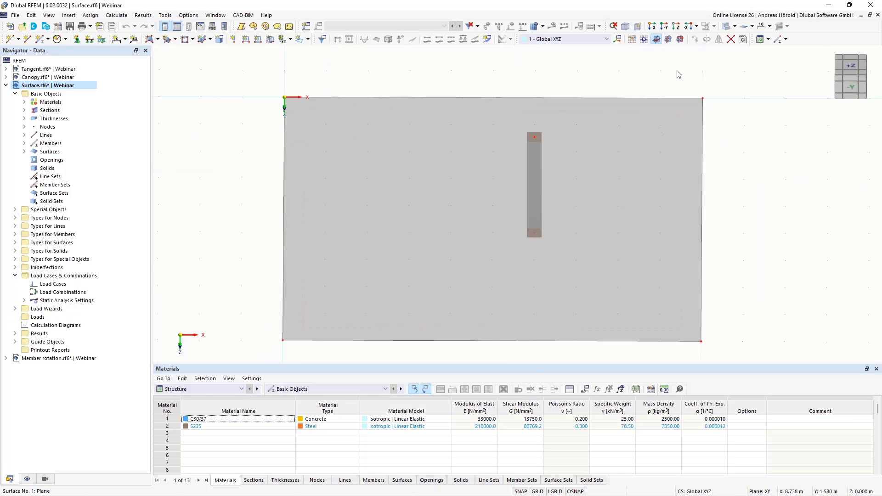
{"action": "left_click", "coordinate": [677, 27]}
{"action": "scroll", "coordinate": [661, 248], "scroll_direction": "up", "scroll_amount": 2}
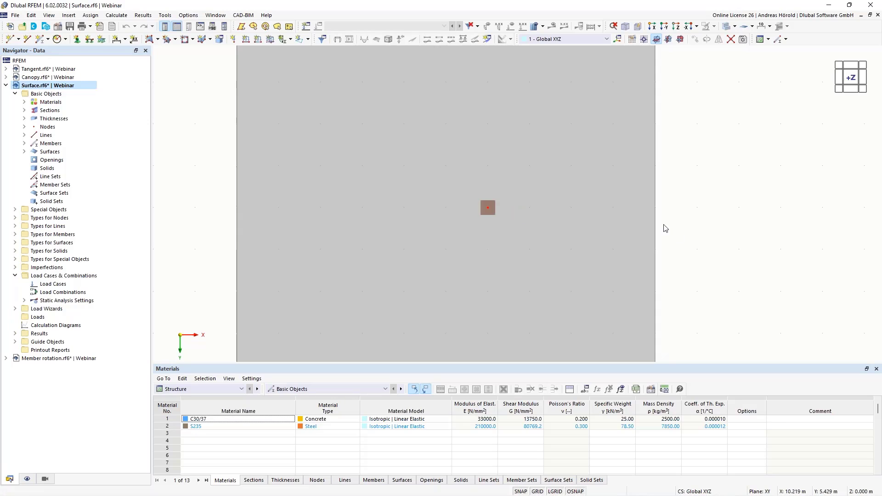
{"action": "middle_click_drag", "start_coordinate": [664, 229], "coordinate": [743, 248]}
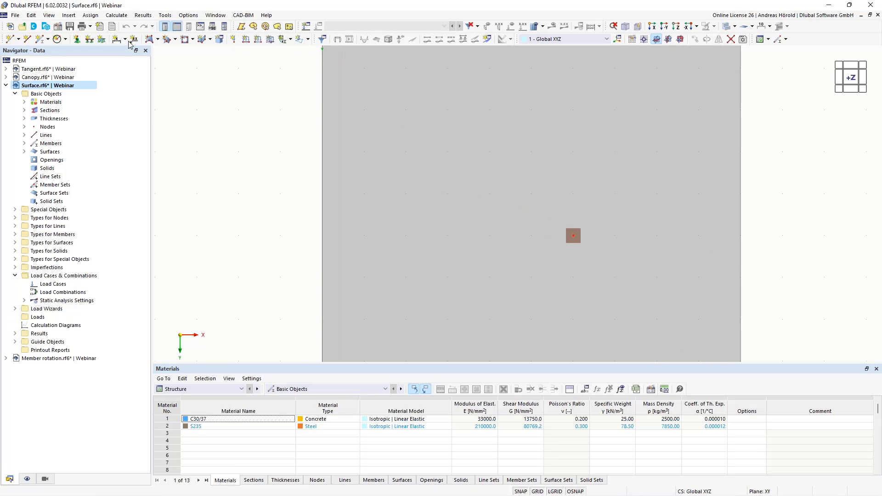
Step: Draw a closed 2 m by 2 m square of single lines around the column, from X 5, Y 4 to X 7, Y 6 m
{"action": "left_click", "coordinate": [27, 39]}
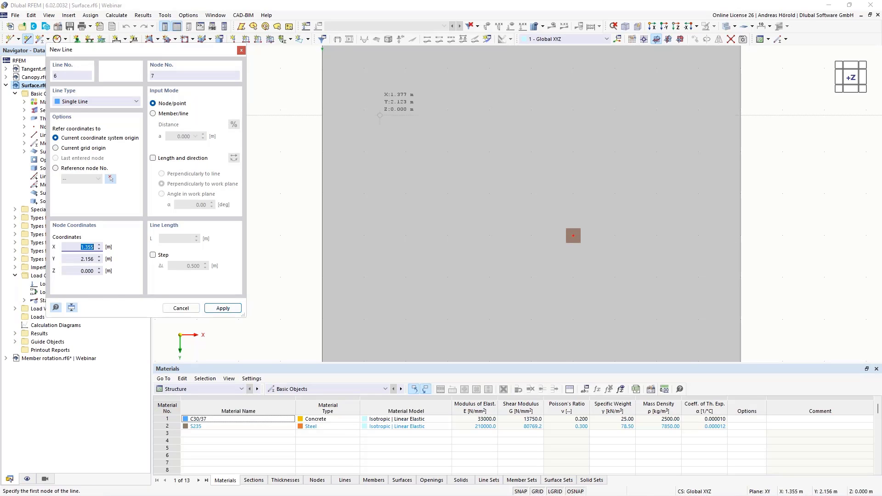
{"action": "left_click", "coordinate": [242, 50]}
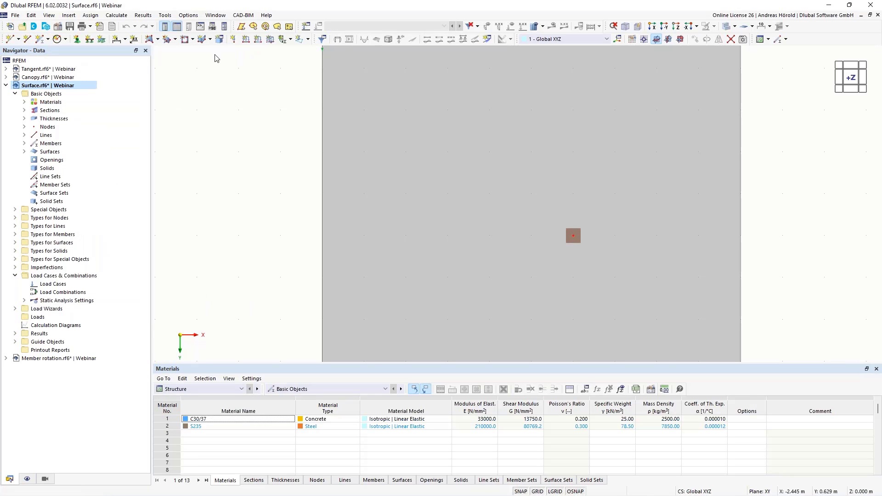
{"action": "left_click", "coordinate": [28, 40]}
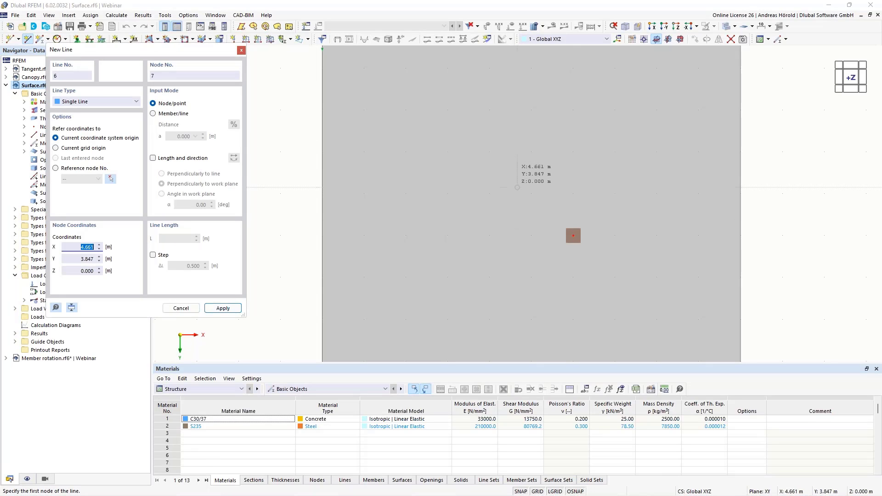
{"action": "left_click", "coordinate": [531, 193]}
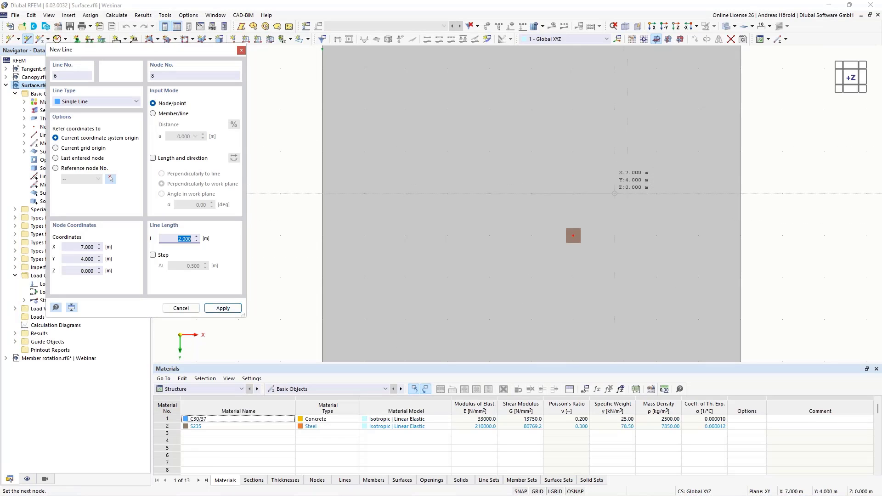
{"action": "left_click", "coordinate": [615, 194]}
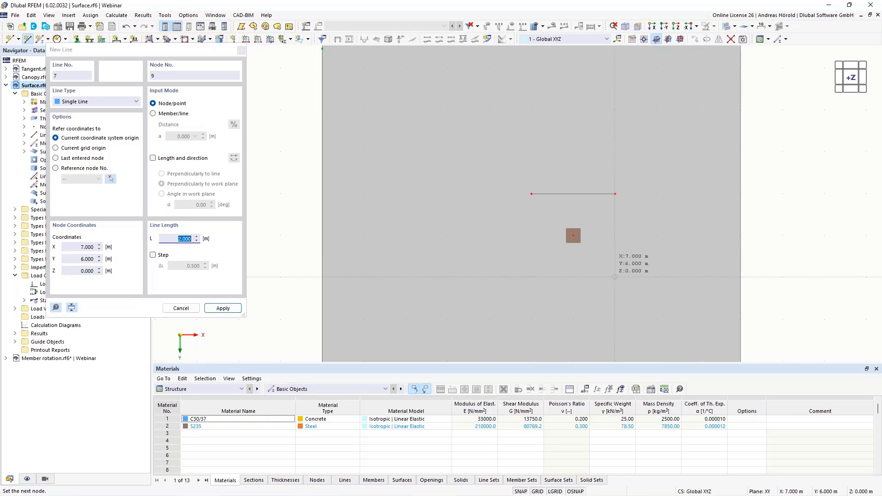
{"action": "left_click", "coordinate": [615, 277]}
{"action": "left_click", "coordinate": [532, 277]}
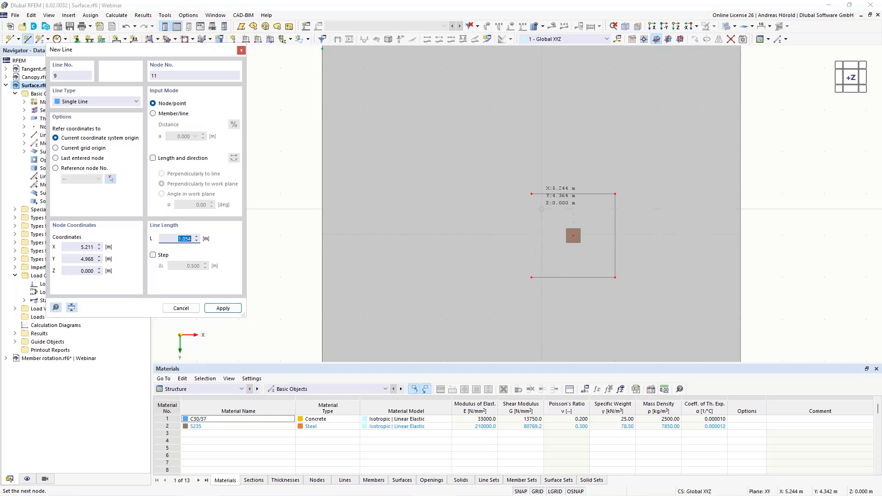
{"action": "left_click", "coordinate": [532, 194]}
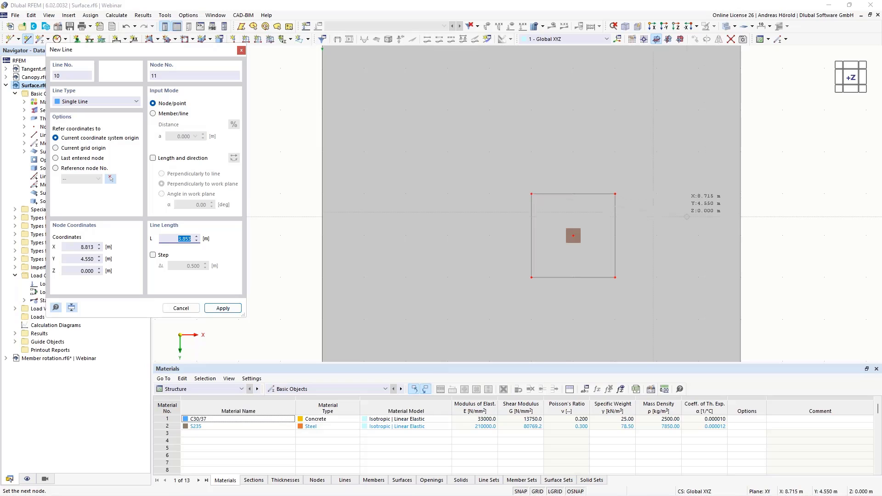
{"action": "key", "text": "Escape"}
{"action": "key", "text": "Escape"}
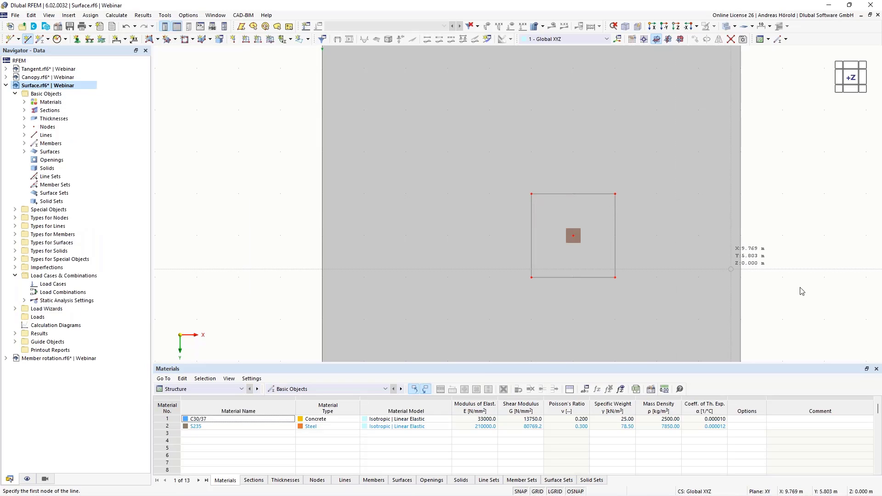
Step: Divide the slab surface with its intersecting lines to separate the square area around the column
{"action": "middle_click_drag", "start_coordinate": [796, 293], "coordinate": [730, 231]}
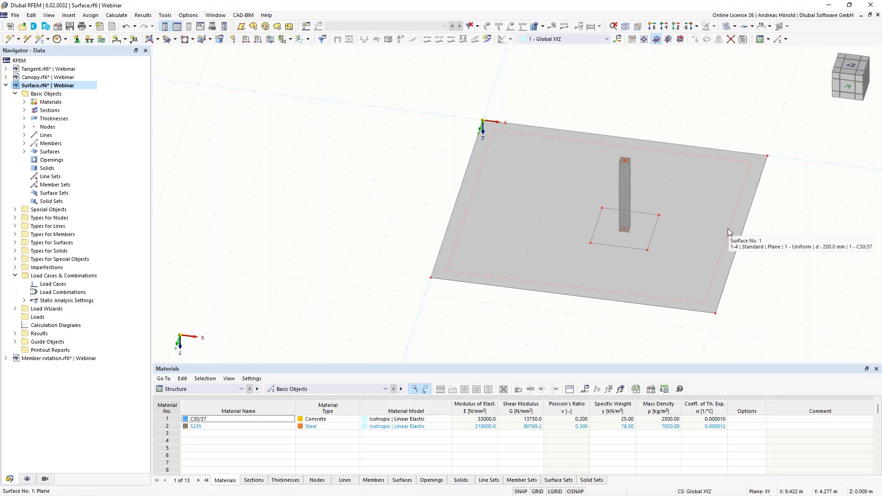
{"action": "right_click", "coordinate": [728, 232]}
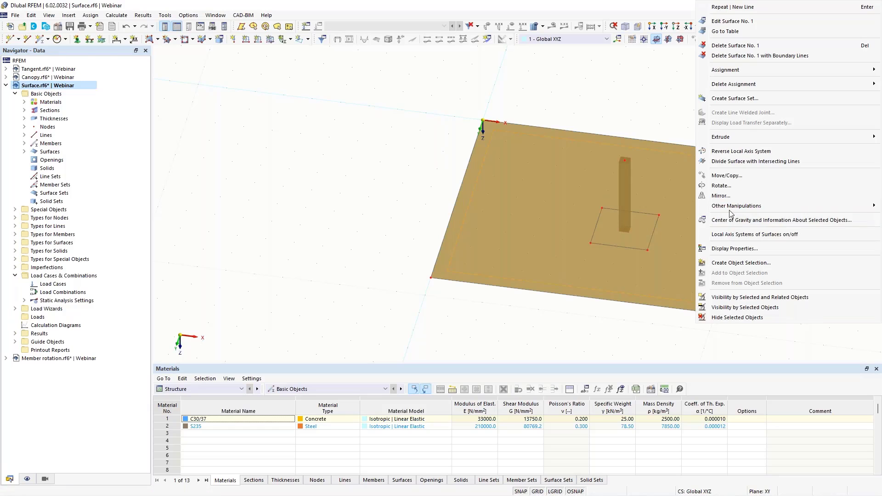
{"action": "left_click", "coordinate": [728, 162]}
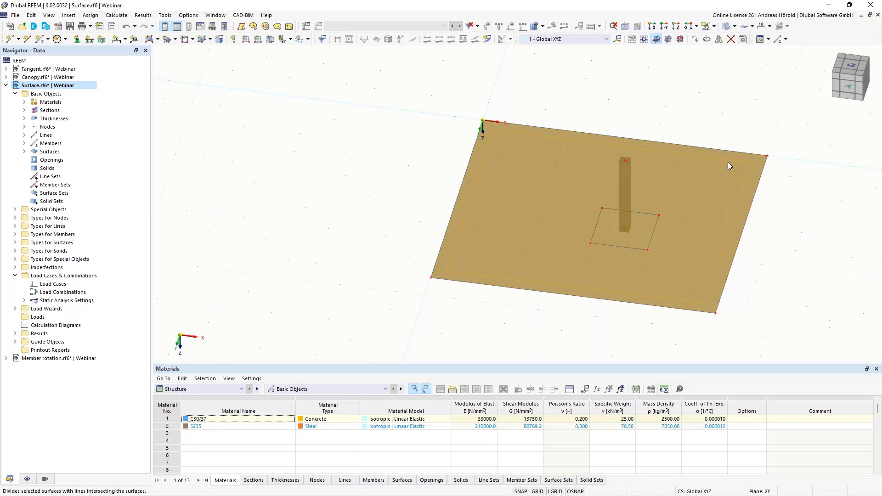
Step: Assign a new uniform 500 mm thickness in C30/37 to the square surface under the column
{"action": "scroll", "coordinate": [675, 245], "scroll_direction": "up", "scroll_amount": 3}
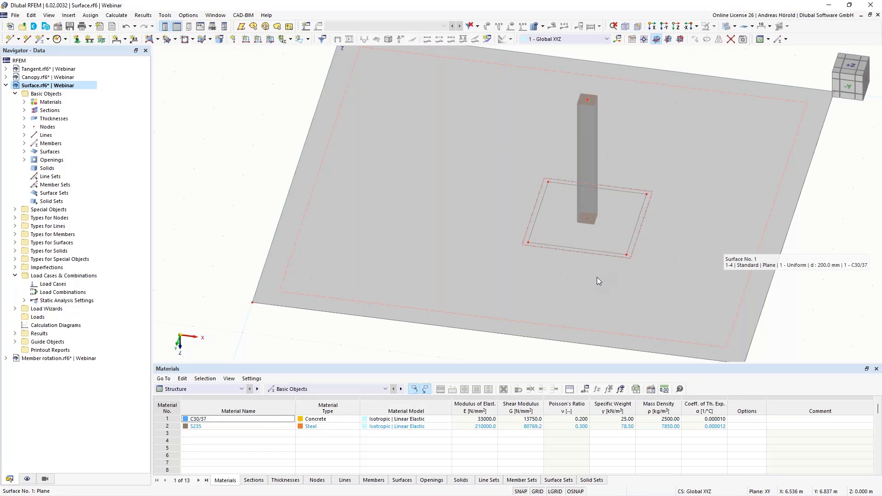
{"action": "scroll", "coordinate": [597, 277], "scroll_direction": "up", "scroll_amount": 1}
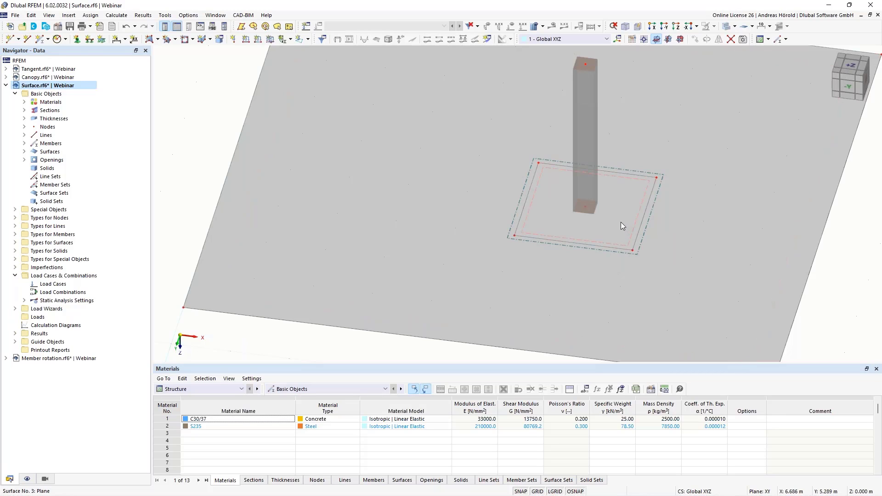
{"action": "left_click", "coordinate": [621, 223]}
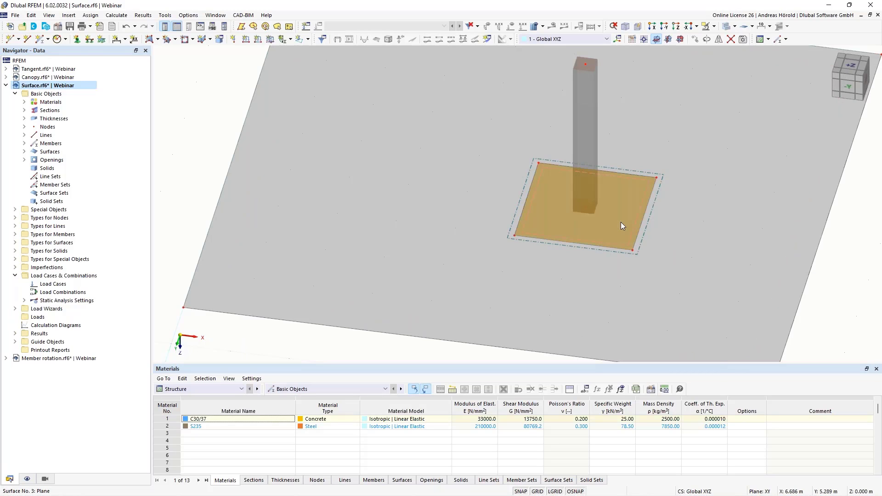
{"action": "double_click", "coordinate": [621, 222]}
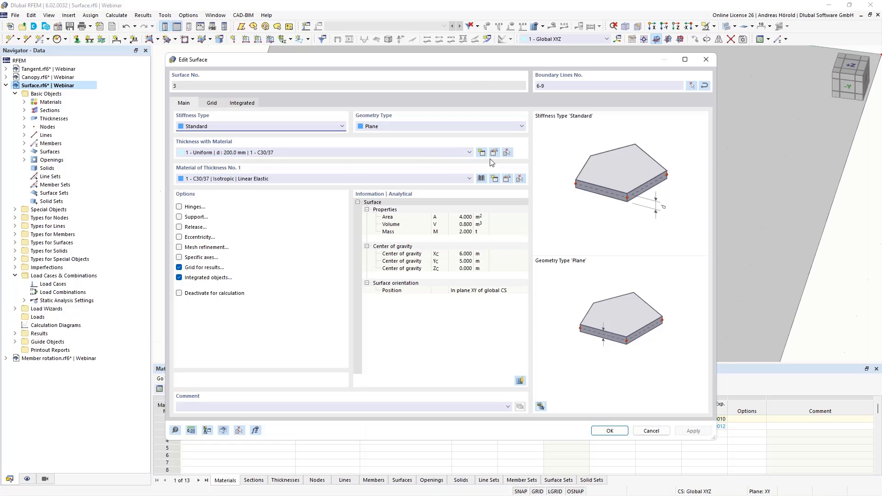
{"action": "left_click", "coordinate": [448, 151]}
{"action": "left_click", "coordinate": [175, 166]}
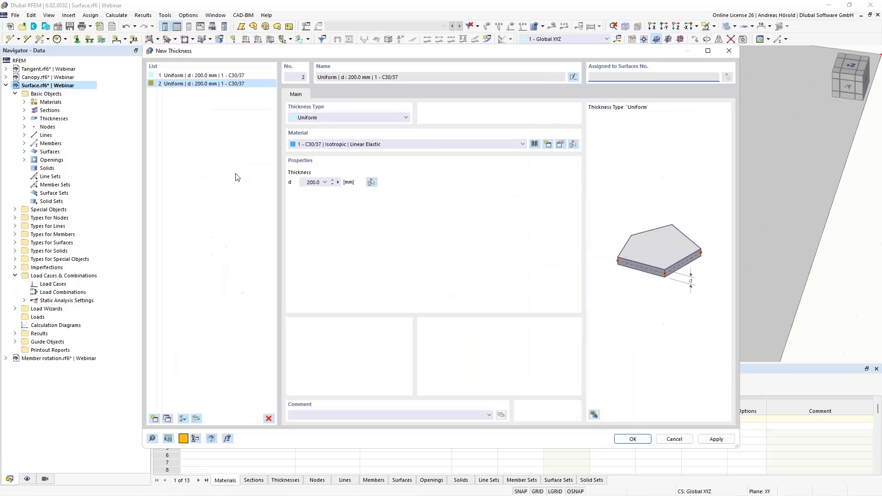
{"action": "left_click", "coordinate": [337, 182]}
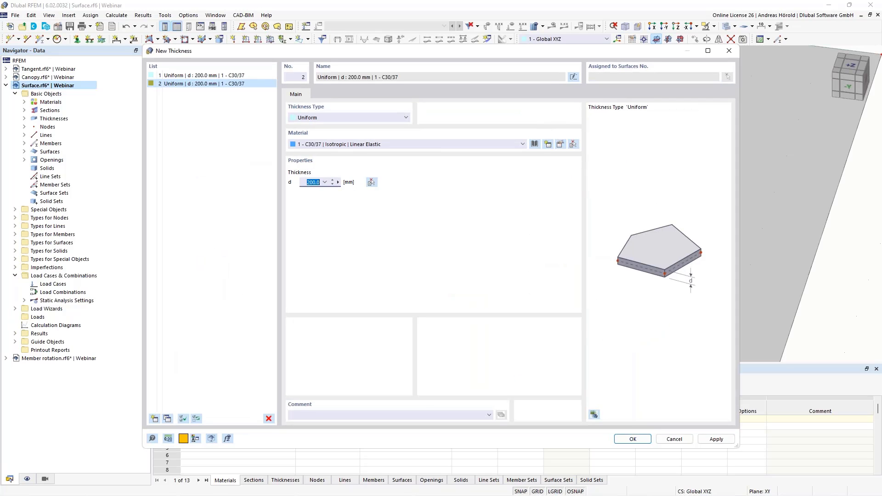
{"action": "type", "text": "500"}
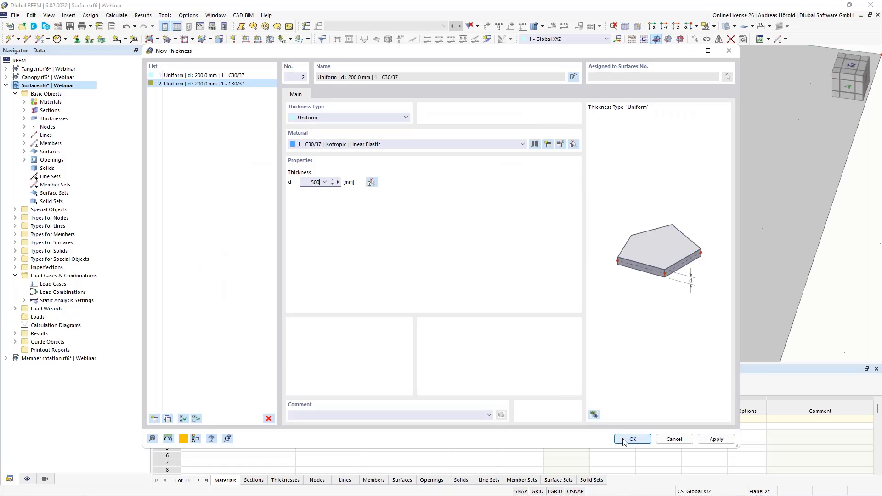
{"action": "left_click", "coordinate": [625, 440]}
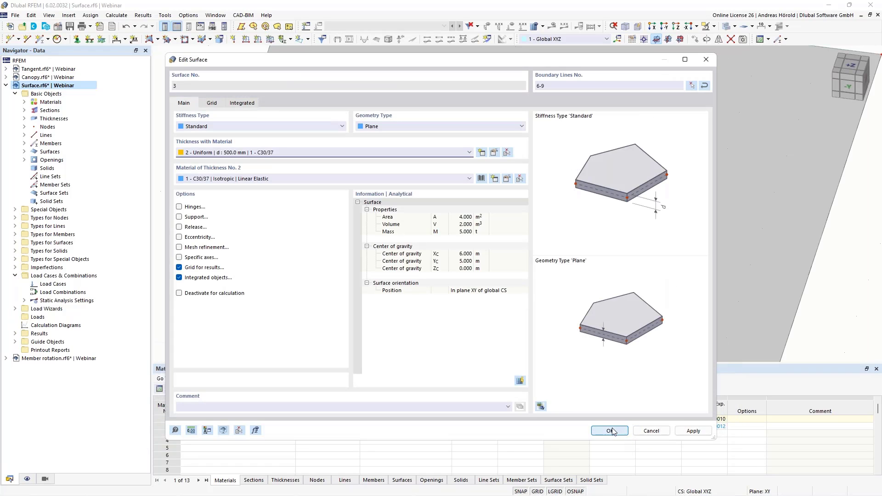
{"action": "left_click", "coordinate": [612, 431]}
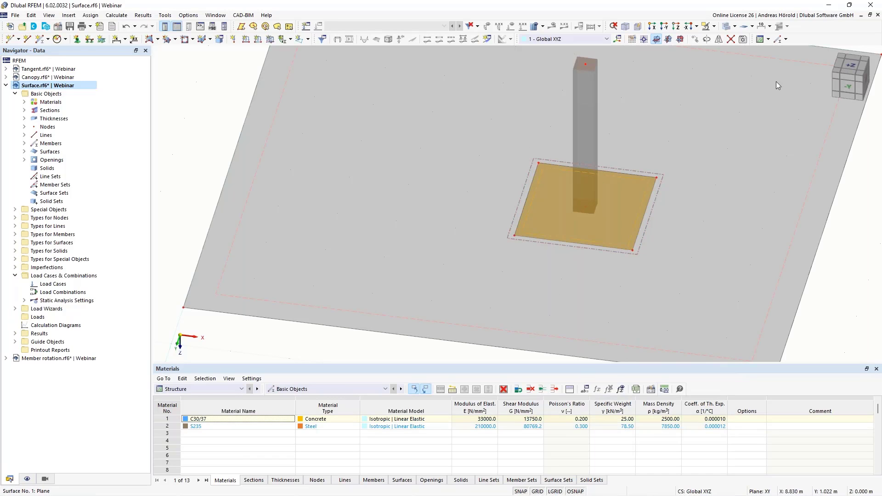
Step: Render the surfaces as Filled incl. Thickness and view the column base side-on in the -Y direction
{"action": "middle_click_drag", "start_coordinate": [849, 292], "coordinate": [841, 230], "text": "ctrl"}
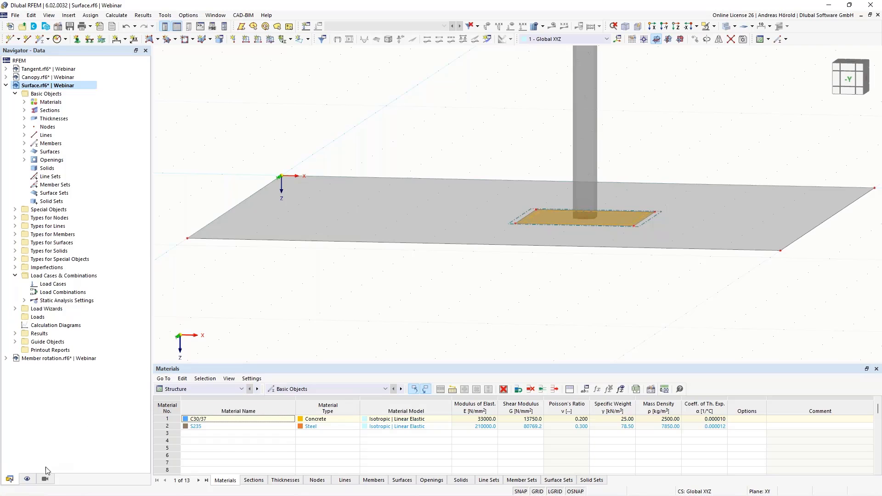
{"action": "left_click", "coordinate": [26, 479]}
{"action": "scroll", "coordinate": [51, 354], "scroll_direction": "down", "scroll_amount": 4}
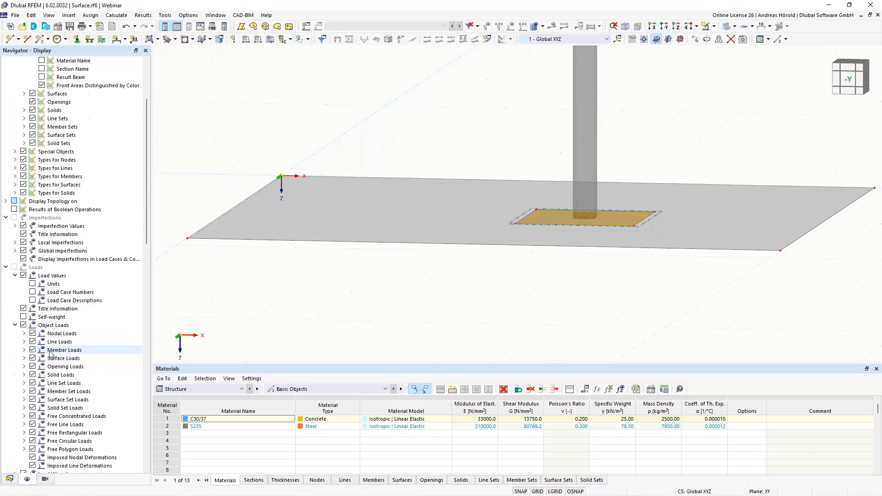
{"action": "scroll", "coordinate": [50, 354], "scroll_direction": "up", "scroll_amount": 4}
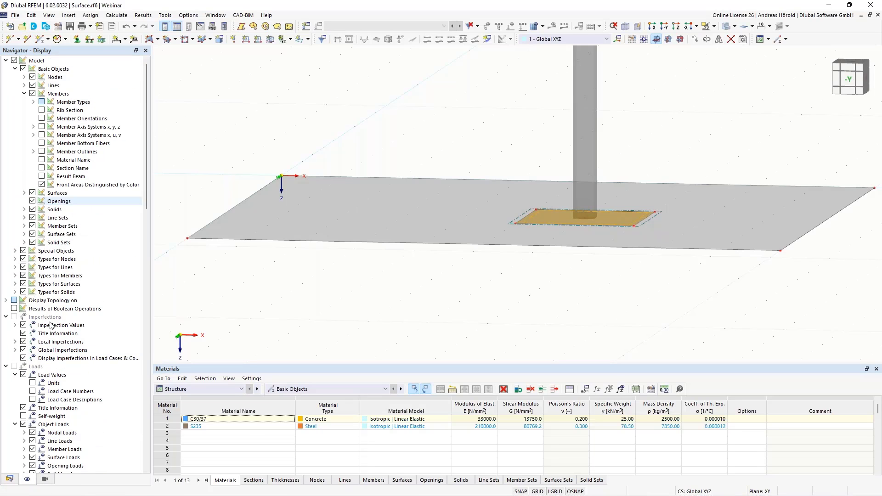
{"action": "scroll", "coordinate": [43, 368], "scroll_direction": "down", "scroll_amount": 9}
{"action": "scroll", "coordinate": [44, 368], "scroll_direction": "down", "scroll_amount": 20}
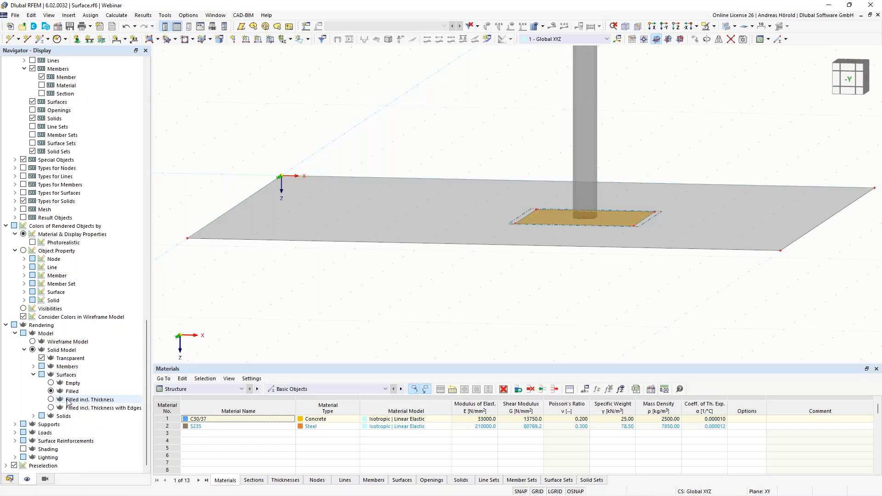
{"action": "left_click", "coordinate": [51, 399]}
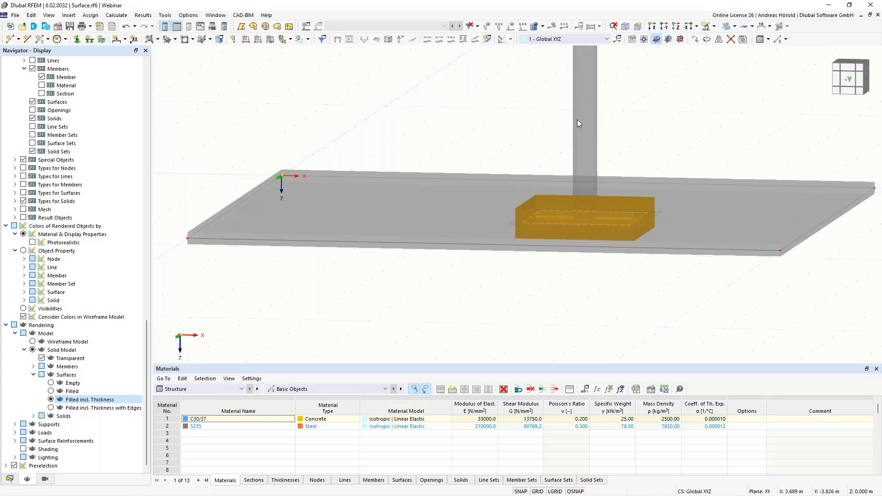
{"action": "left_click", "coordinate": [664, 27]}
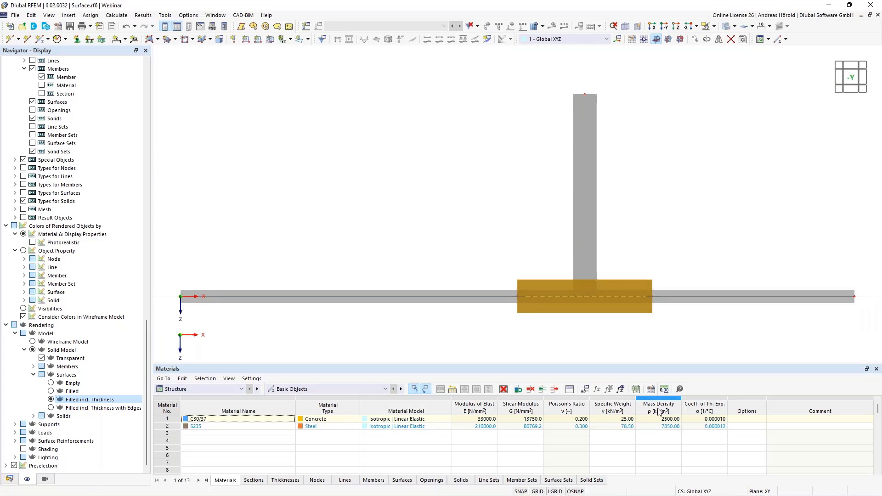
{"action": "scroll", "coordinate": [629, 352], "scroll_direction": "down", "scroll_amount": 1}
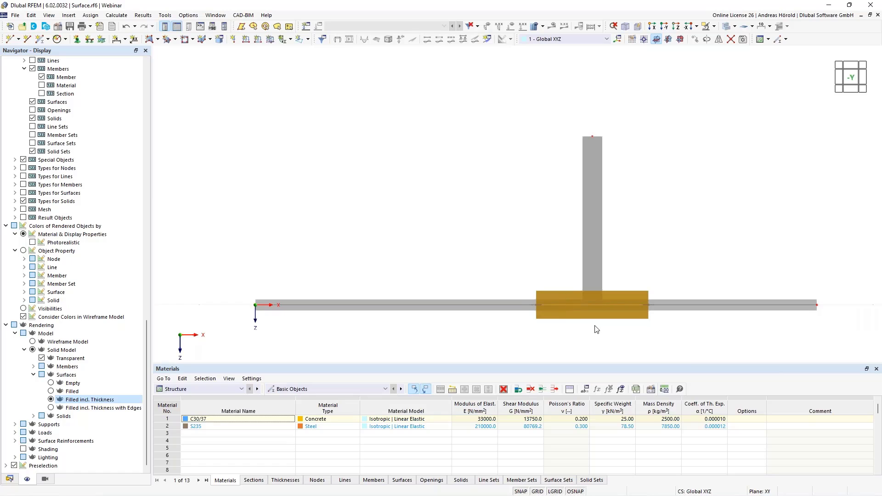
{"action": "scroll", "coordinate": [595, 329], "scroll_direction": "up", "scroll_amount": 3}
{"action": "middle_click_drag", "start_coordinate": [589, 297], "coordinate": [595, 250]}
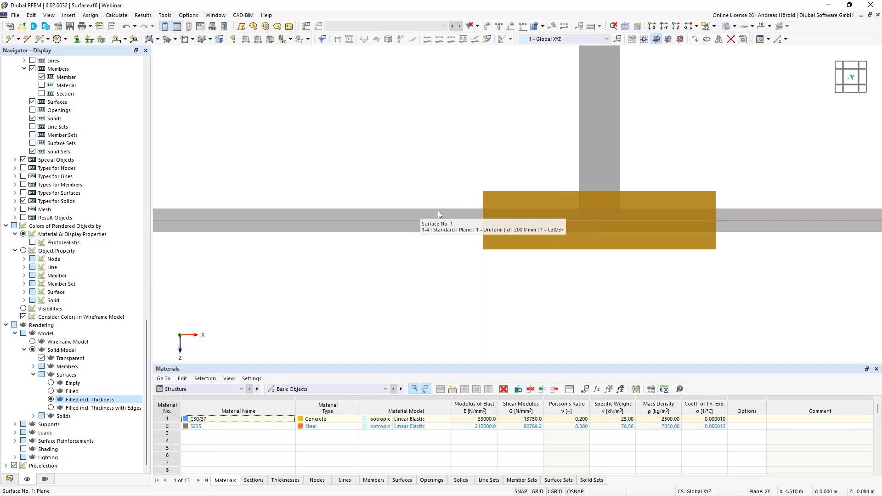
Step: Activate eccentricity for the thickened square surface and create a new surface eccentricity
{"action": "double_click", "coordinate": [552, 205]}
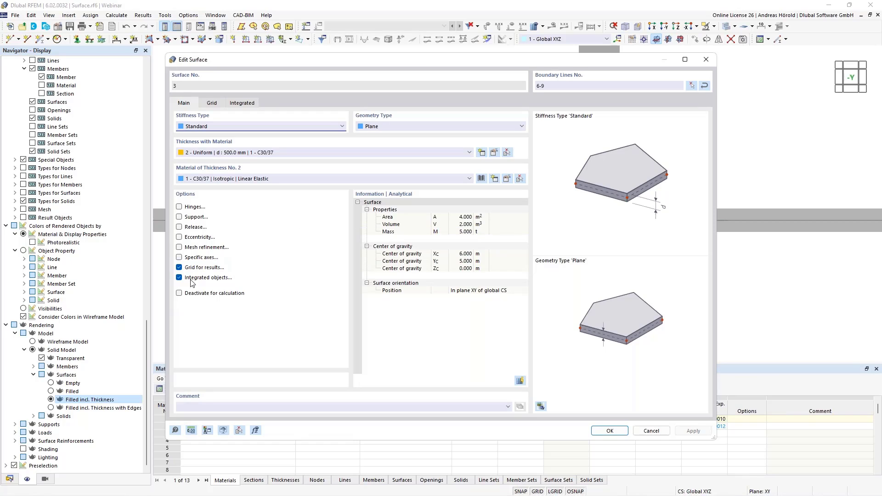
{"action": "left_click", "coordinate": [179, 237]}
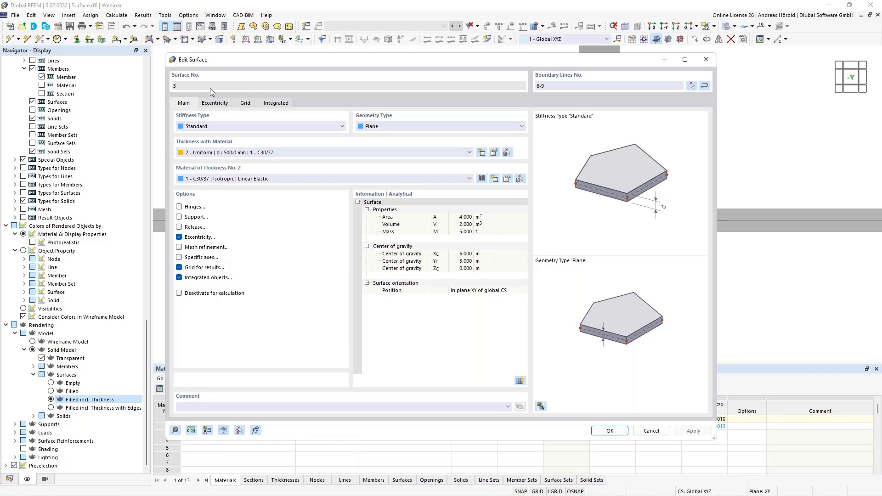
{"action": "left_click", "coordinate": [216, 105]}
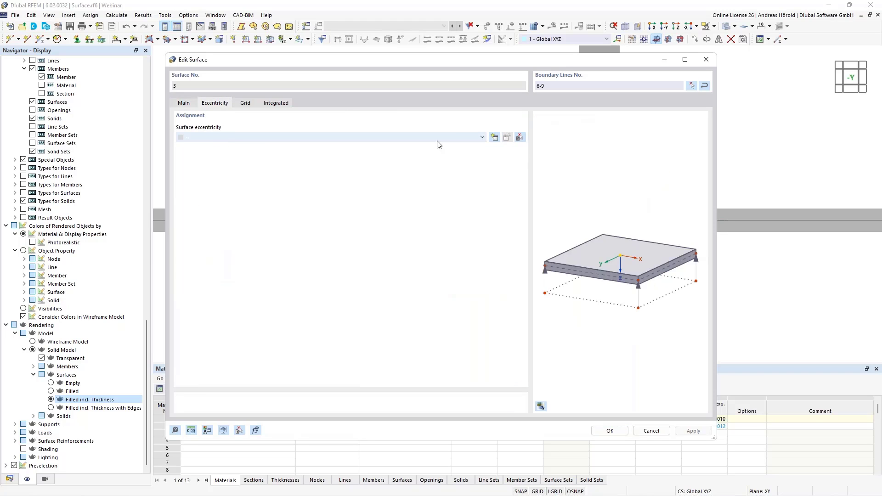
{"action": "left_click", "coordinate": [495, 138]}
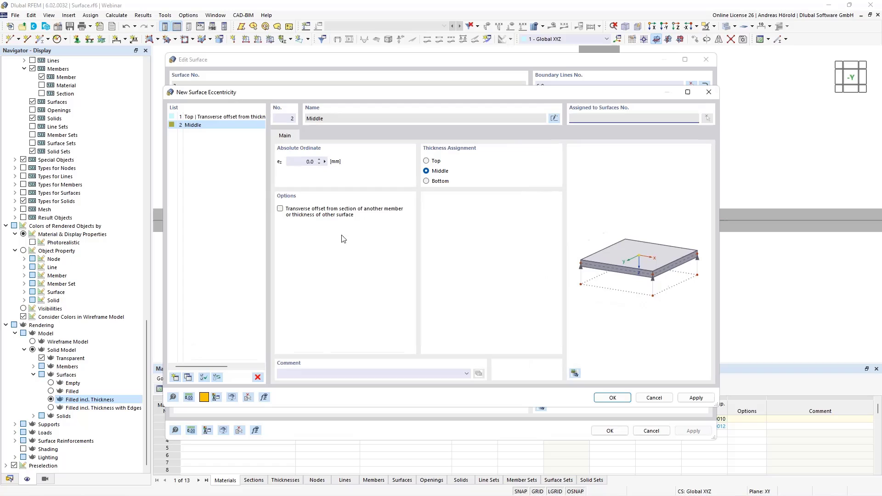
Step: Enable the transverse offset for the new surface eccentricity, with both the thickness assignment and the axis offset at Top
{"action": "left_click", "coordinate": [280, 209]}
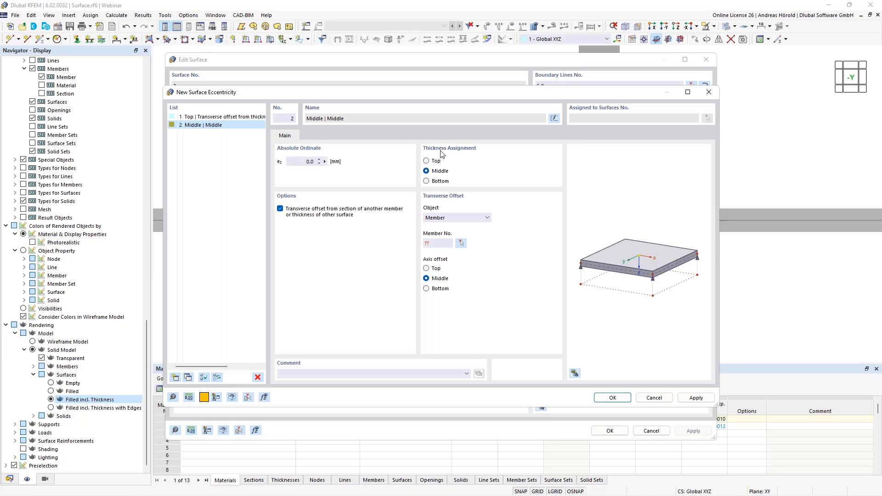
{"action": "left_click", "coordinate": [426, 162]}
{"action": "left_click", "coordinate": [427, 269]}
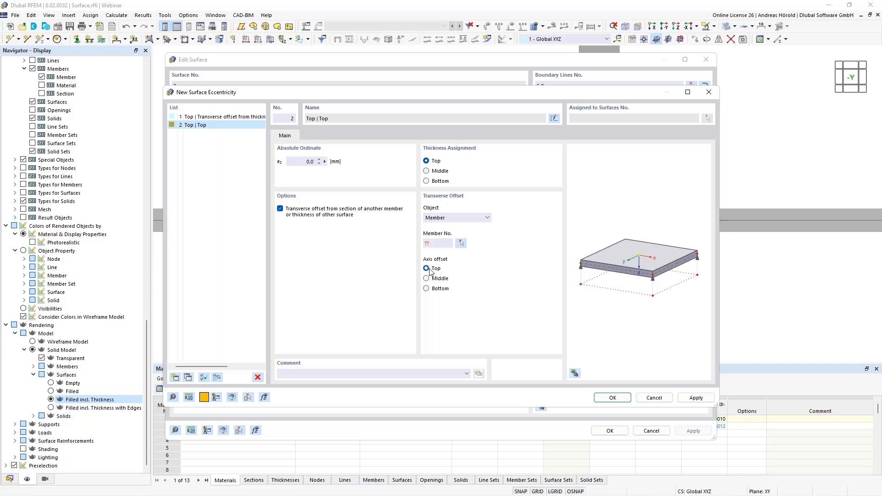
{"action": "left_click", "coordinate": [462, 243]}
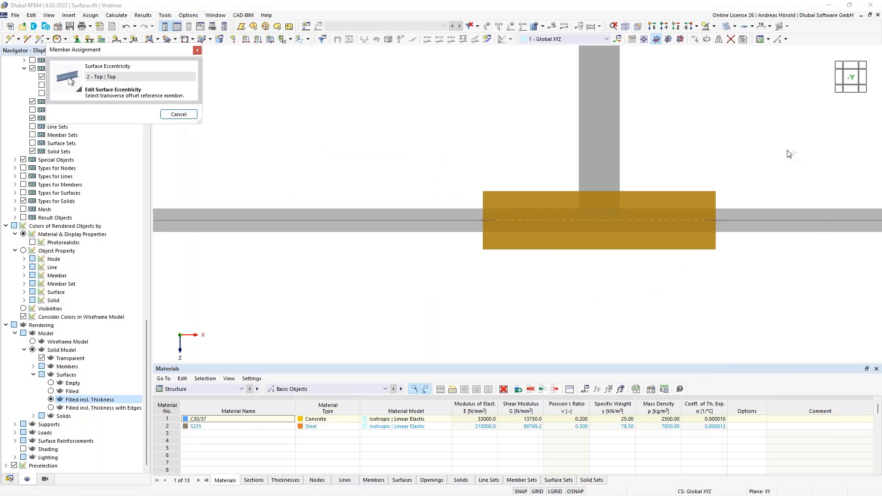
{"action": "middle_click_drag", "start_coordinate": [792, 154], "coordinate": [768, 110], "text": "ctrl"}
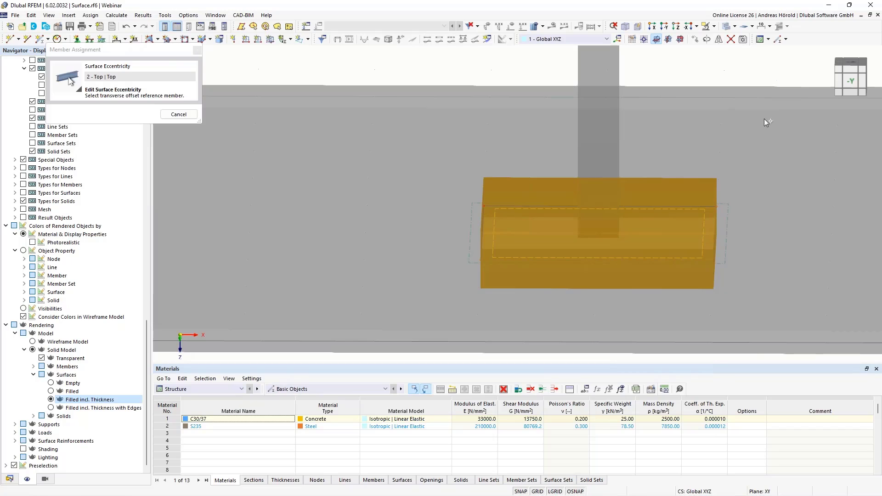
{"action": "middle_click_drag", "start_coordinate": [780, 208], "coordinate": [580, 181]}
{"action": "scroll", "coordinate": [592, 191], "scroll_direction": "down", "scroll_amount": 3}
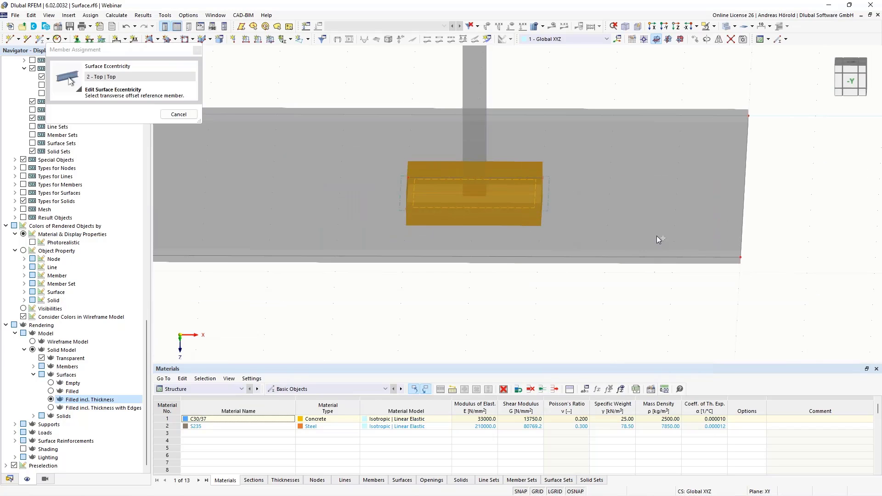
{"action": "middle_click_drag", "start_coordinate": [628, 216], "coordinate": [620, 288], "text": "ctrl"}
{"action": "scroll", "coordinate": [621, 289], "scroll_direction": "down", "scroll_amount": 3}
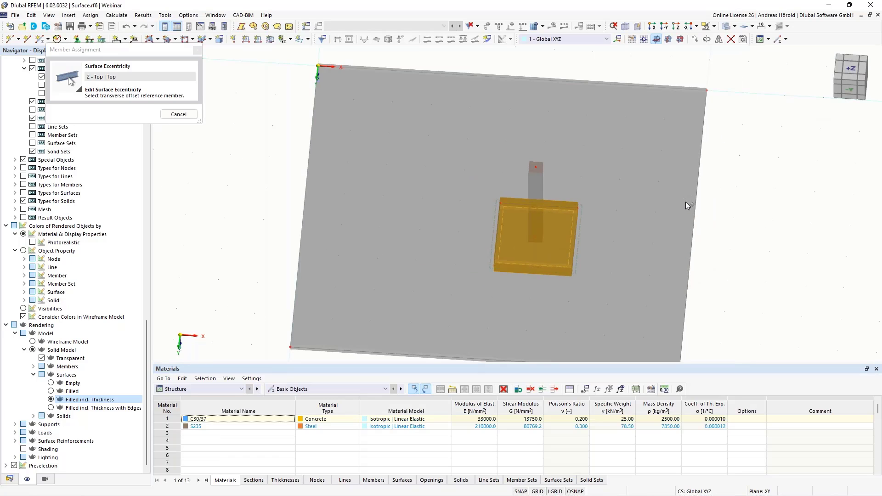
{"action": "left_click", "coordinate": [180, 116]}
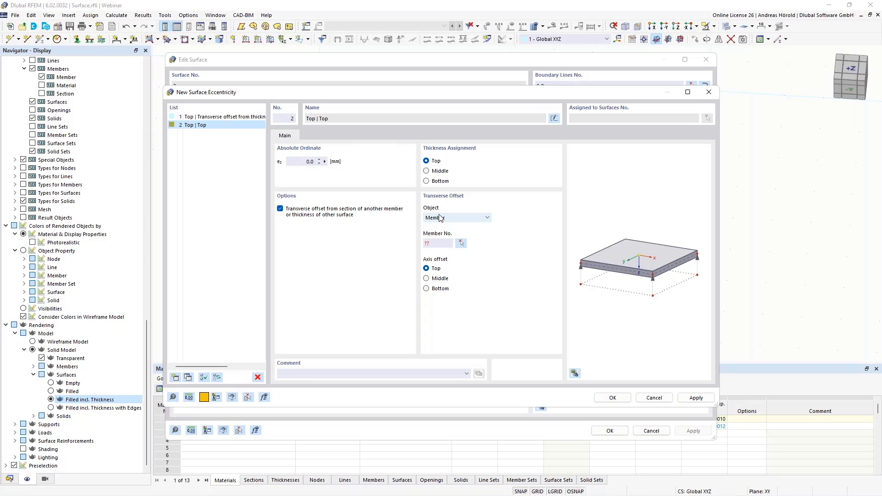
Step: Apply the eccentricity with slab surface No. 1 as the transverse offset reference, and view the model in the -Y direction
{"action": "left_click", "coordinate": [444, 222]}
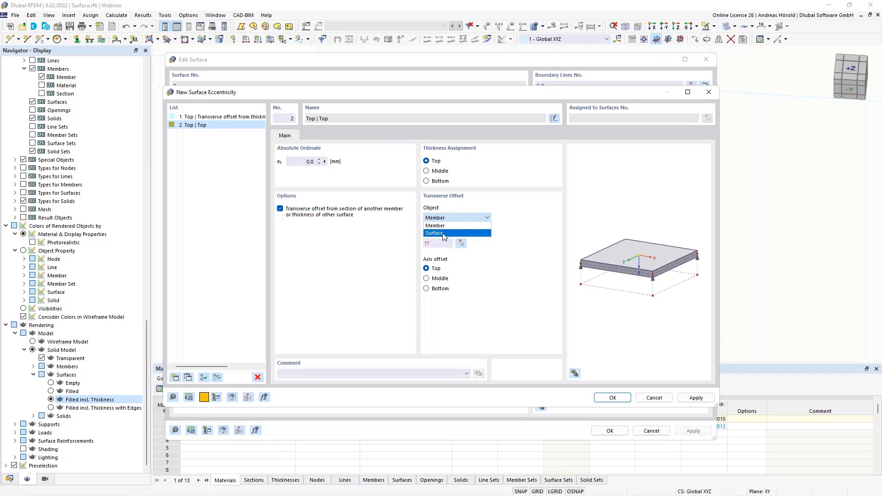
{"action": "left_click", "coordinate": [445, 233]}
{"action": "left_click", "coordinate": [461, 243]}
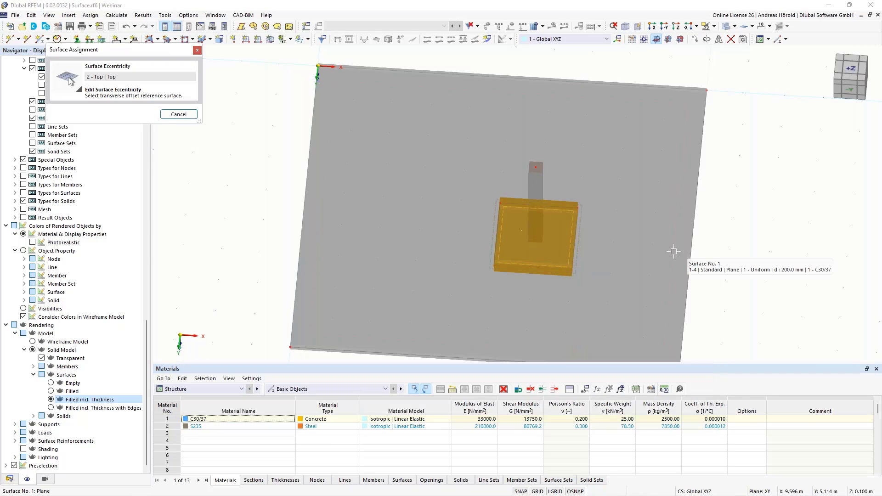
{"action": "left_click", "coordinate": [673, 253]}
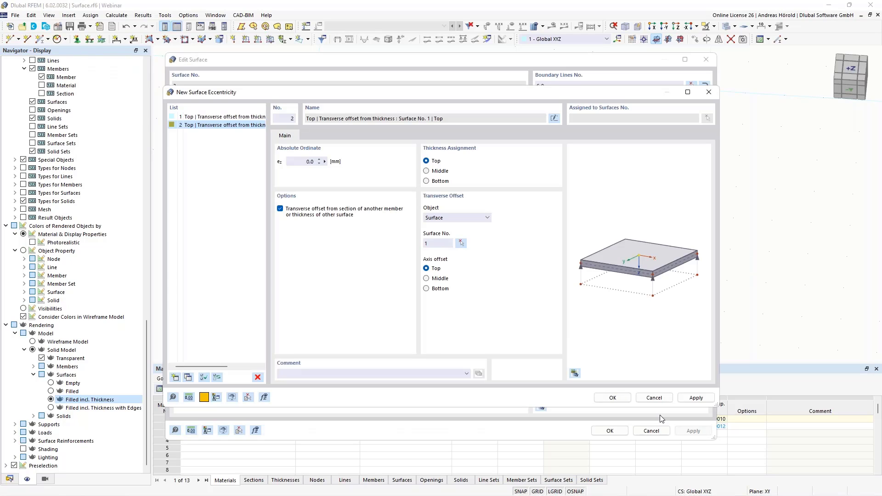
{"action": "left_click", "coordinate": [612, 397]}
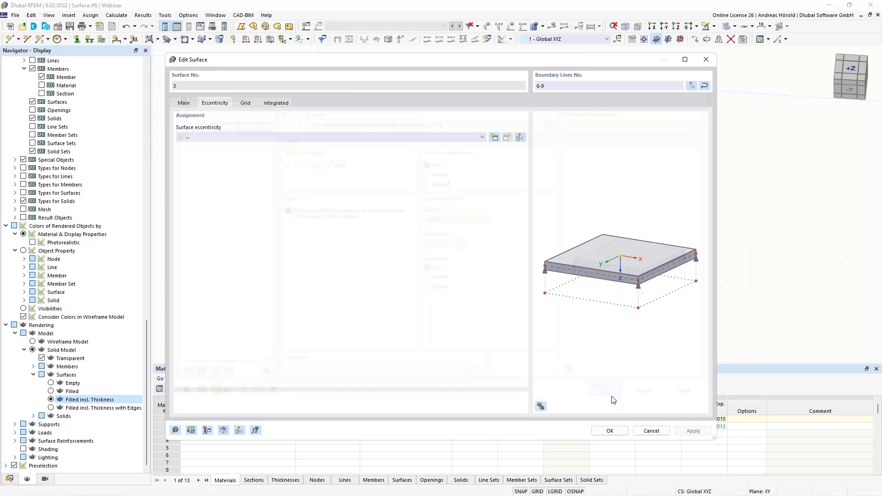
{"action": "left_click", "coordinate": [609, 432]}
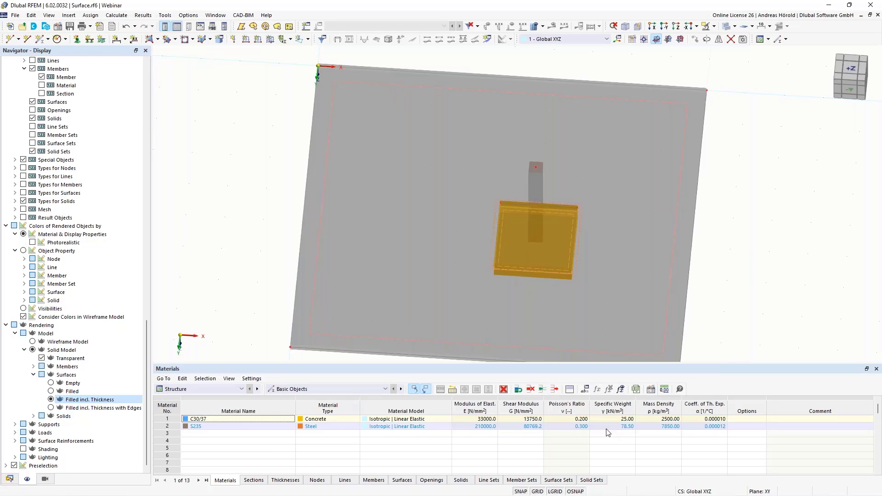
{"action": "left_click", "coordinate": [665, 28]}
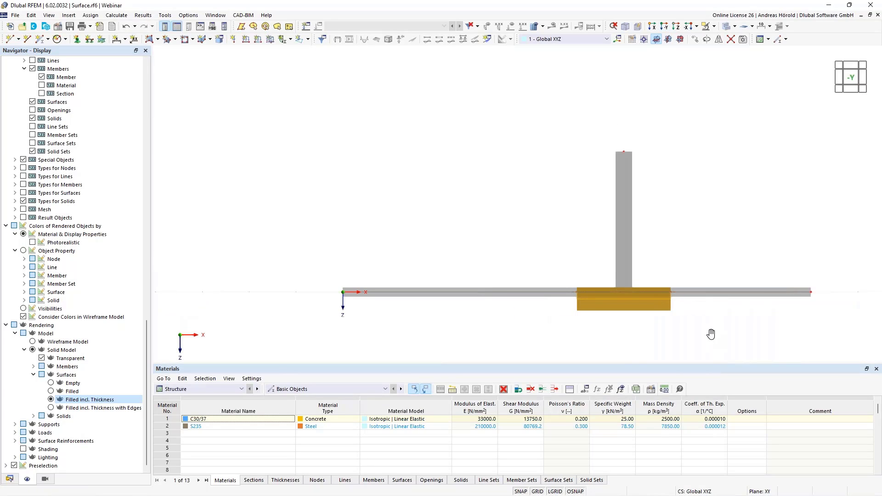
{"action": "middle_click_drag", "start_coordinate": [710, 334], "coordinate": [683, 244]}
{"action": "scroll", "coordinate": [683, 244], "scroll_direction": "down", "scroll_amount": 1}
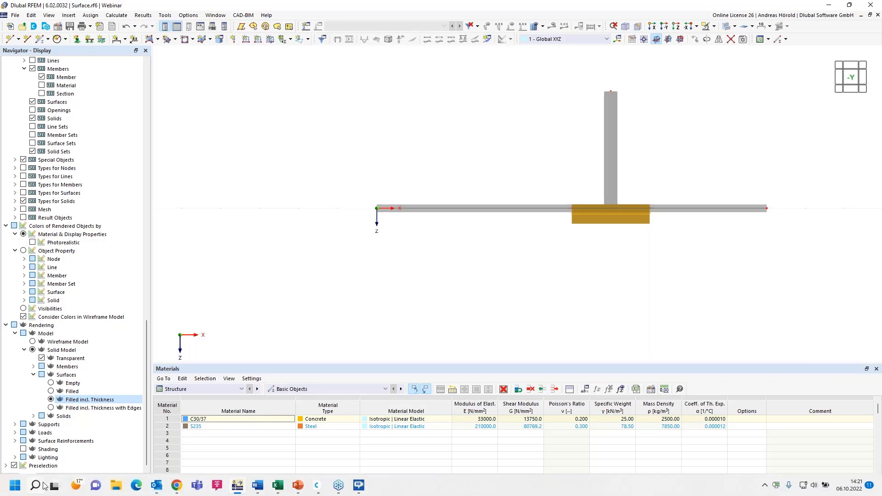
Step: Switch to the Member rotation.rf6 model and enlarge the graphics area by shrinking the materials table
{"action": "left_click", "coordinate": [9, 479]}
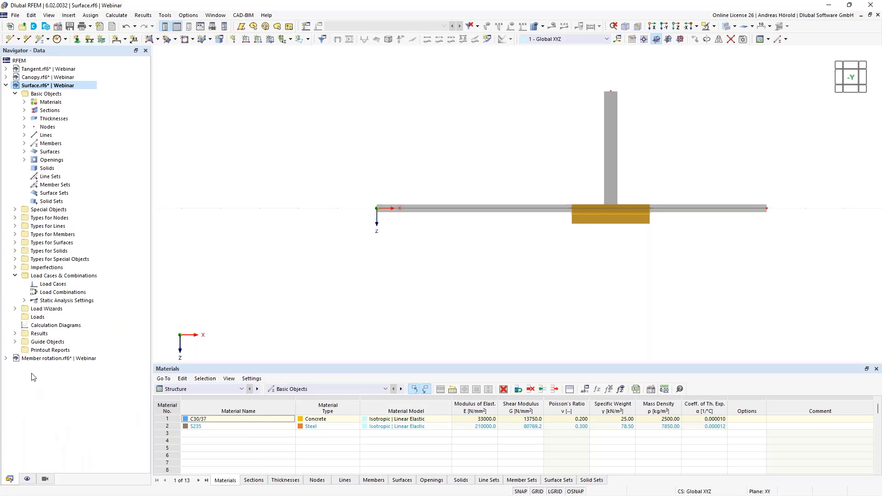
{"action": "double_click", "coordinate": [35, 359]}
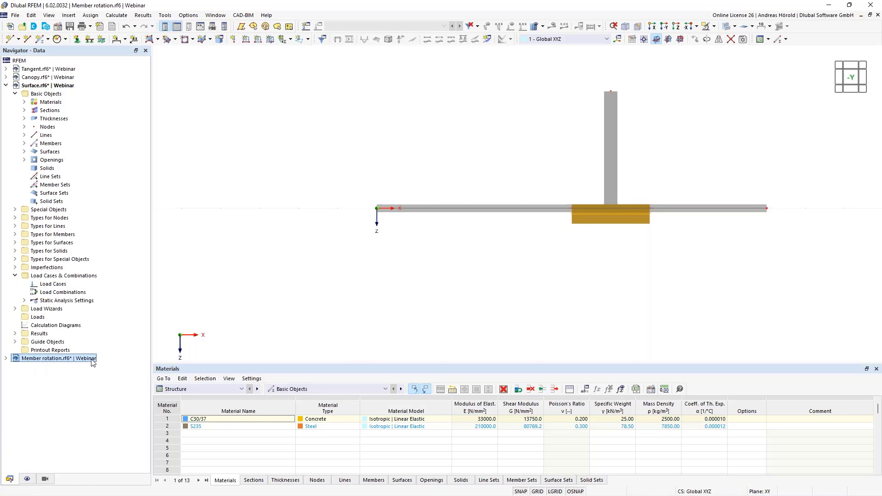
{"action": "left_click_drag", "start_coordinate": [431, 367], "coordinate": [427, 412]}
{"action": "scroll", "coordinate": [426, 353], "scroll_direction": "down", "scroll_amount": 2}
{"action": "middle_click_drag", "start_coordinate": [425, 354], "coordinate": [425, 311]}
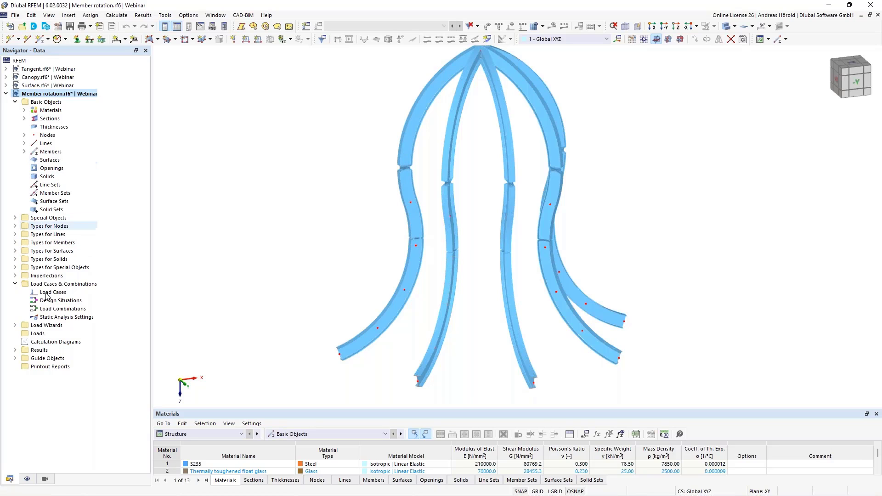
Step: Display the member axis systems x, y, z on the curved members and compare their orientations along the structure
{"action": "left_click", "coordinate": [27, 479]}
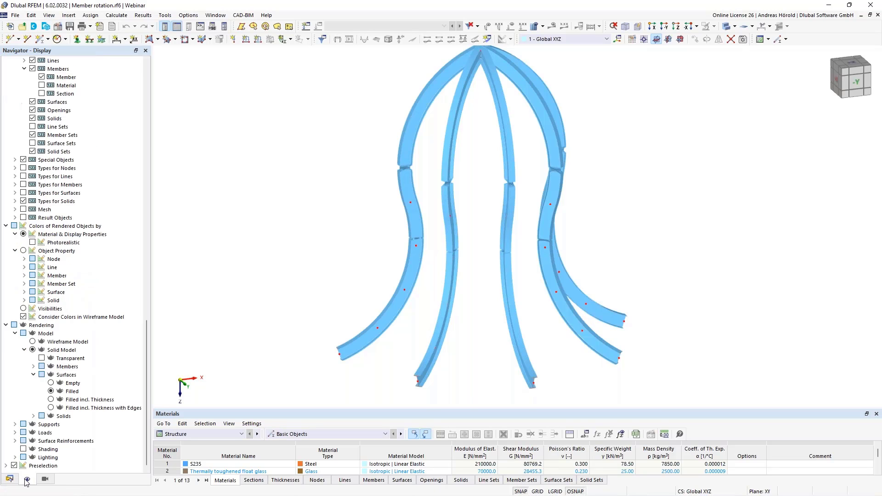
{"action": "scroll", "coordinate": [70, 147], "scroll_direction": "up", "scroll_amount": 20}
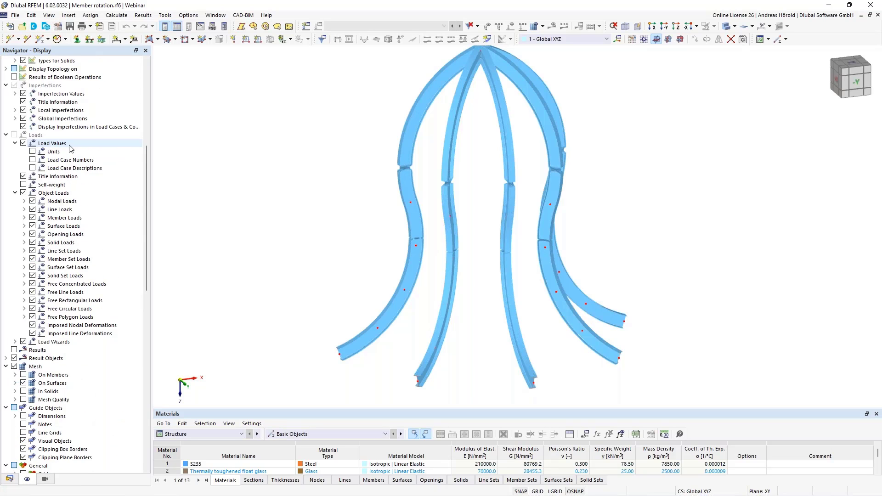
{"action": "left_click", "coordinate": [25, 94]}
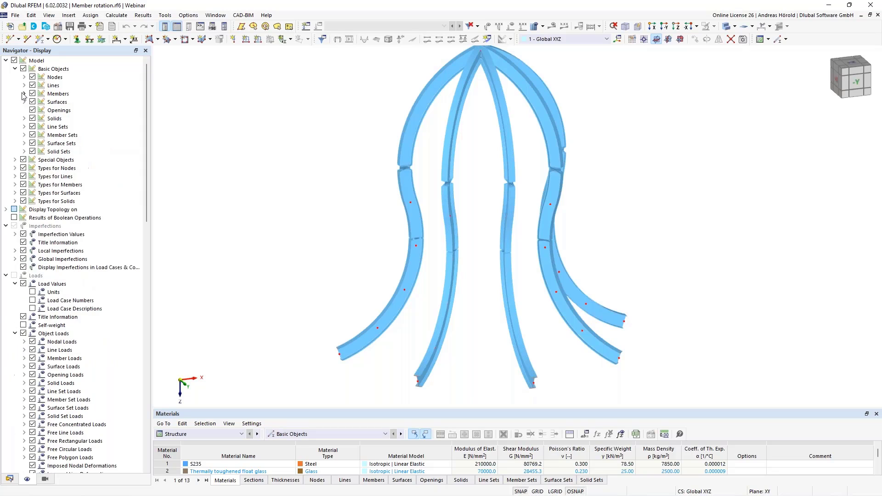
{"action": "left_click", "coordinate": [25, 94]}
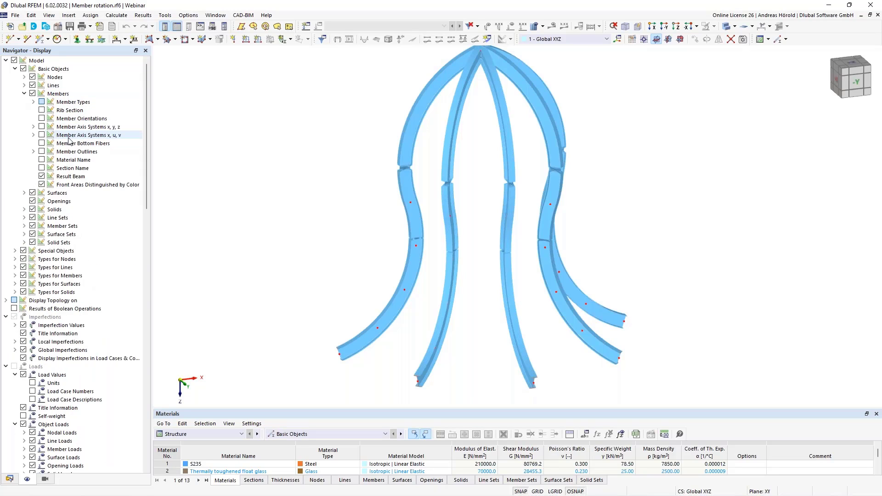
{"action": "left_click", "coordinate": [42, 127]}
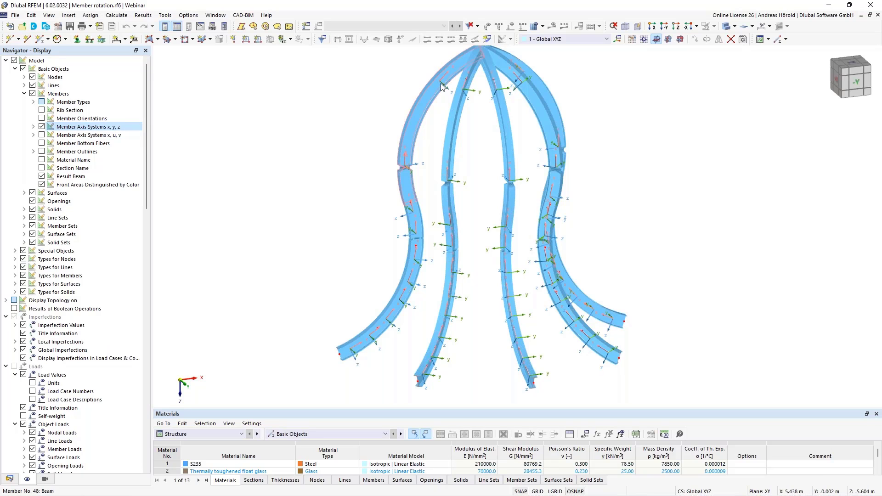
{"action": "scroll", "coordinate": [441, 112], "scroll_direction": "up", "scroll_amount": 3}
{"action": "middle_click_drag", "start_coordinate": [440, 112], "coordinate": [444, 139]}
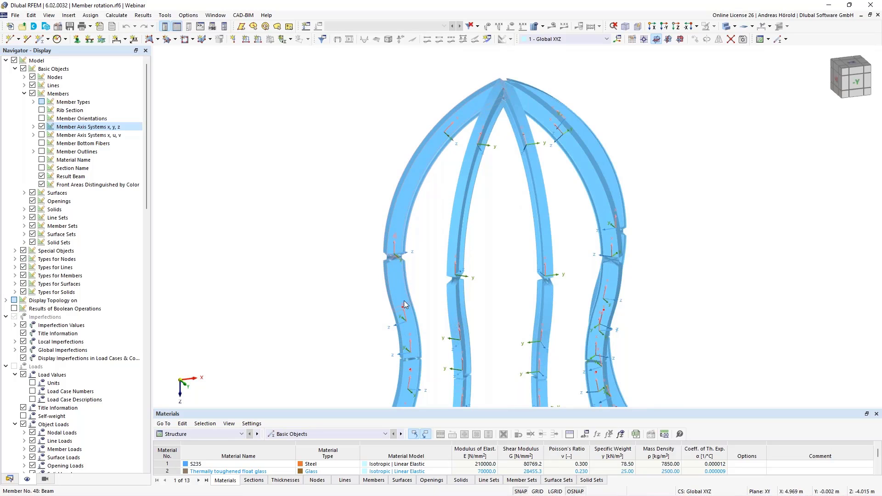
{"action": "scroll", "coordinate": [410, 291], "scroll_direction": "up", "scroll_amount": 3}
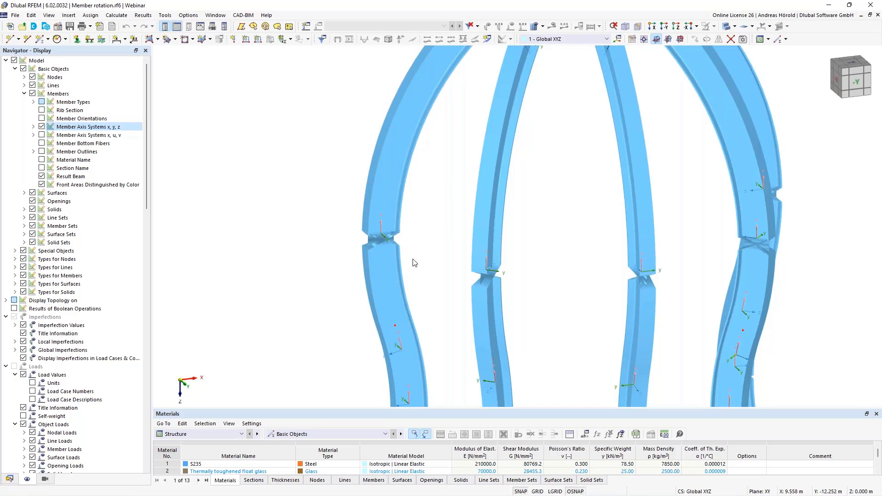
{"action": "scroll", "coordinate": [415, 262], "scroll_direction": "down", "scroll_amount": 3}
{"action": "middle_click_drag", "start_coordinate": [470, 352], "coordinate": [478, 246]}
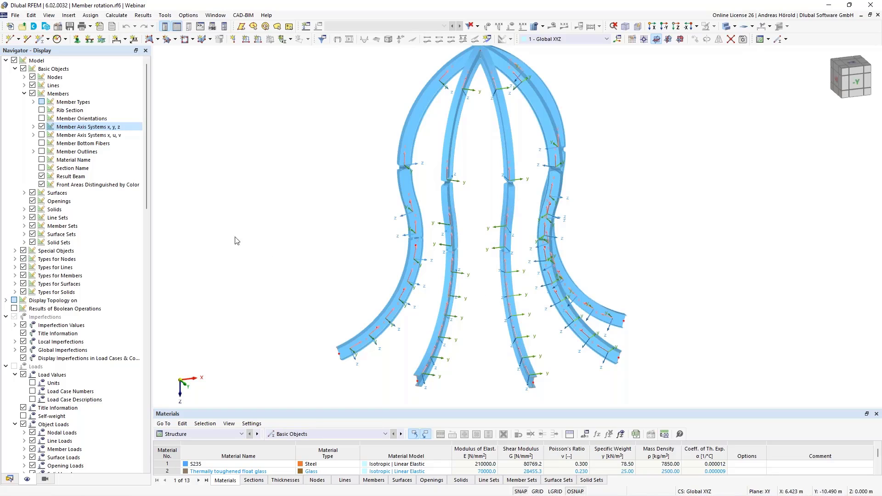
Step: Create a node at 50% between the base end nodes of two opposite curved legs
{"action": "left_click", "coordinate": [19, 40]}
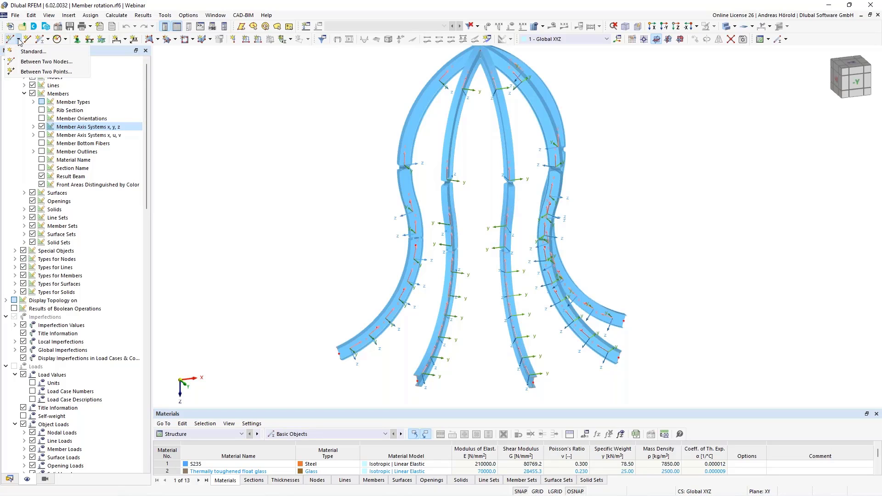
{"action": "left_click", "coordinate": [40, 62]}
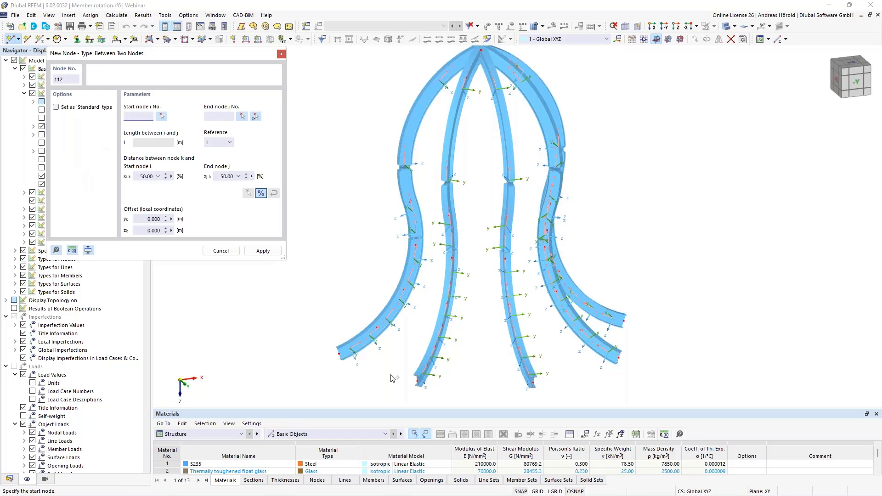
{"action": "left_click", "coordinate": [339, 353]}
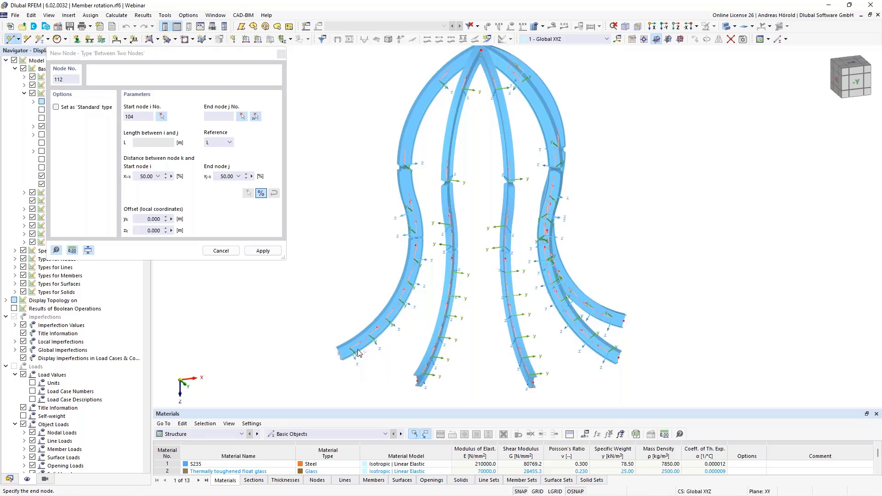
{"action": "left_click", "coordinate": [623, 320]}
{"action": "key", "text": "Escape"}
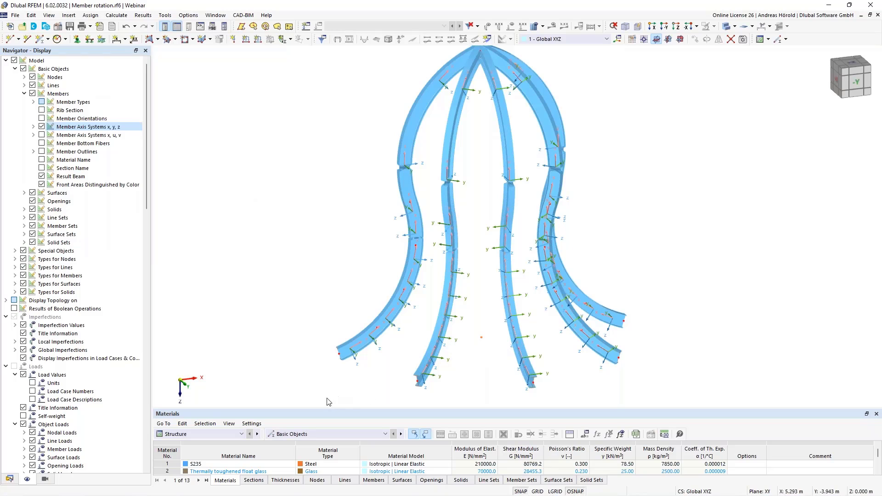
Step: Select all curved members and set their member rotation type to Help node in the x-z plane
{"action": "left_click_drag", "start_coordinate": [313, 399], "coordinate": [668, 63]}
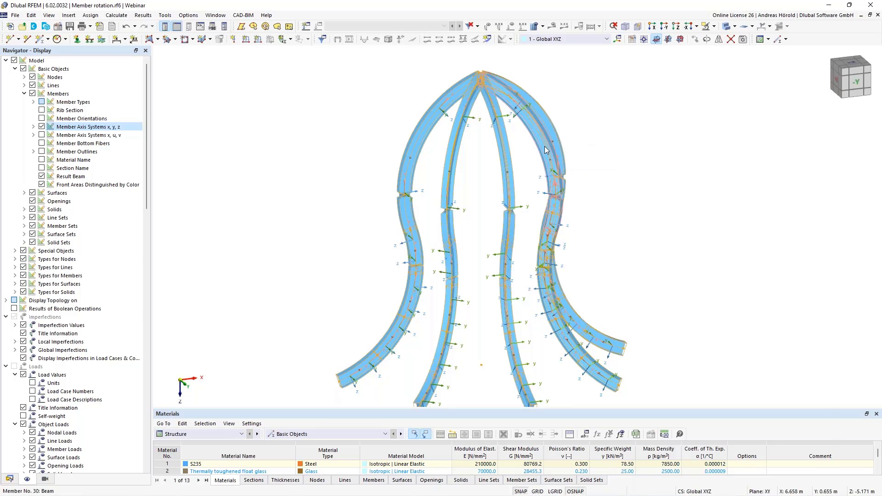
{"action": "double_click", "coordinate": [545, 147]}
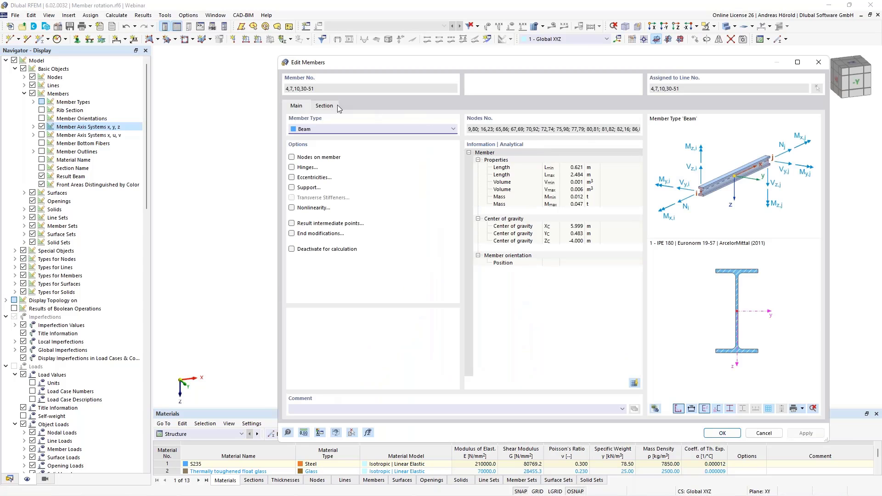
{"action": "left_click", "coordinate": [324, 106]}
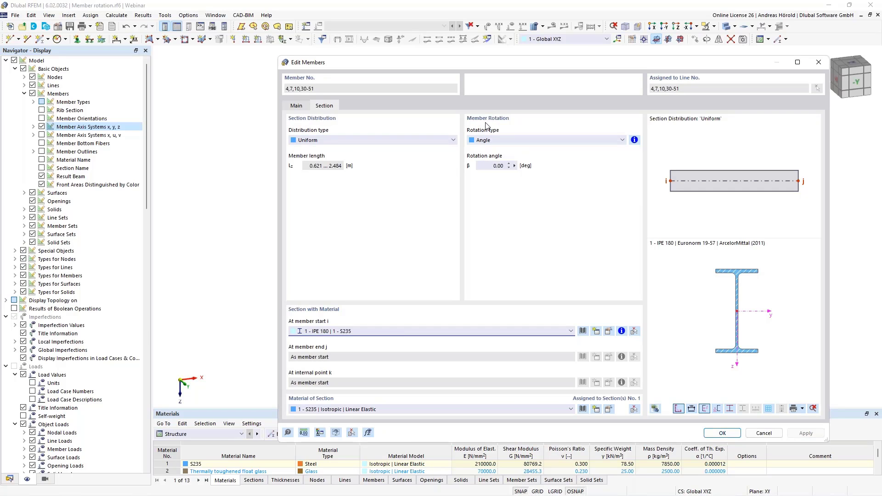
{"action": "left_click", "coordinate": [495, 140]}
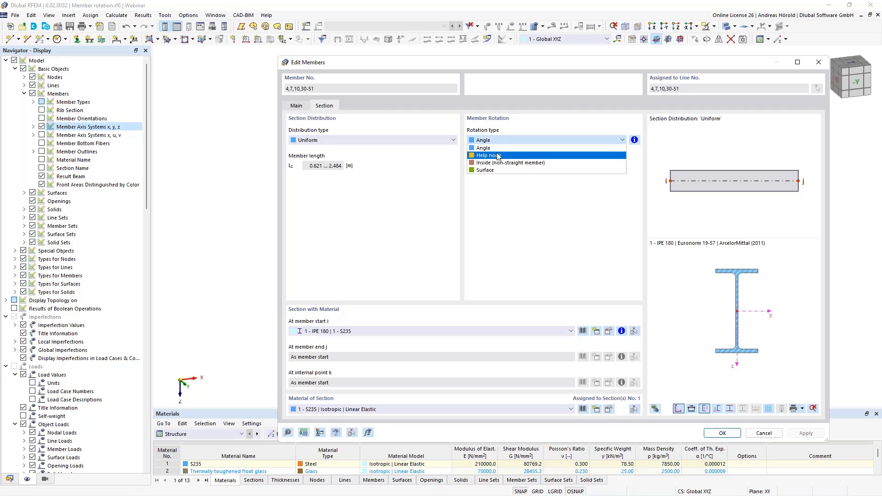
{"action": "left_click", "coordinate": [497, 156]}
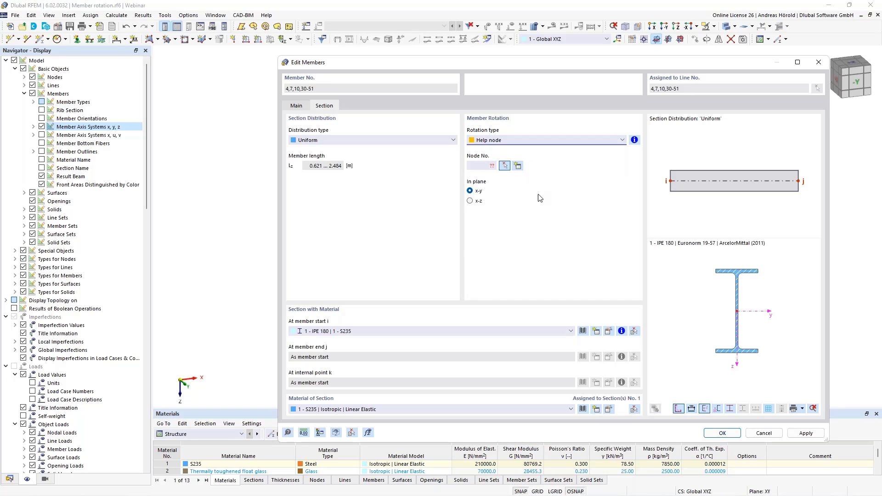
{"action": "left_click", "coordinate": [470, 202]}
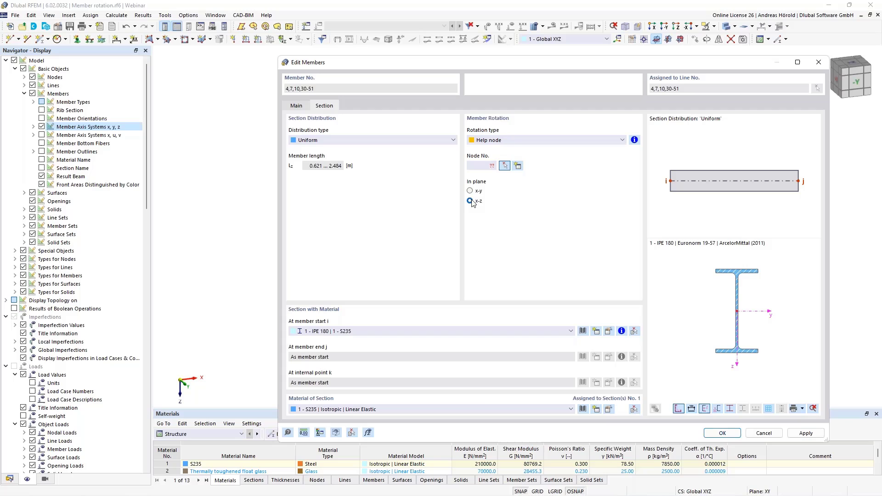
Step: Assign the node between the leg bases as help node, apply the member rotation, and inspect the members' axes
{"action": "left_click", "coordinate": [504, 165]}
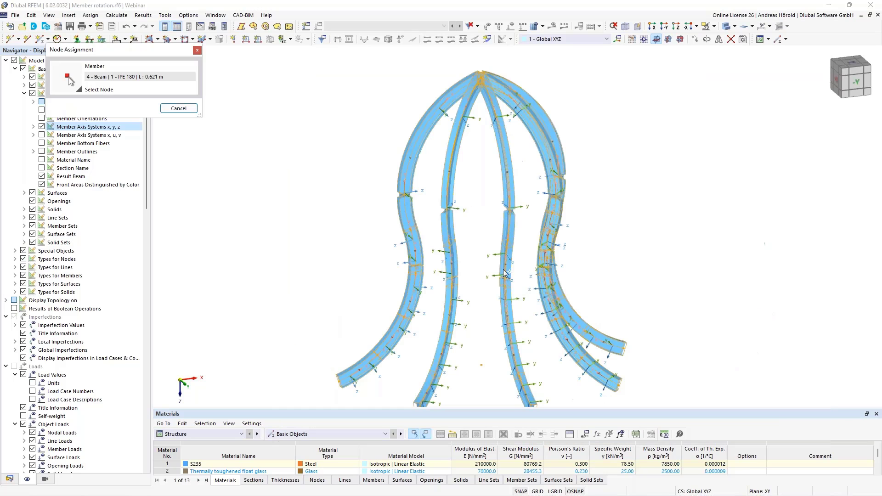
{"action": "left_click", "coordinate": [482, 365]}
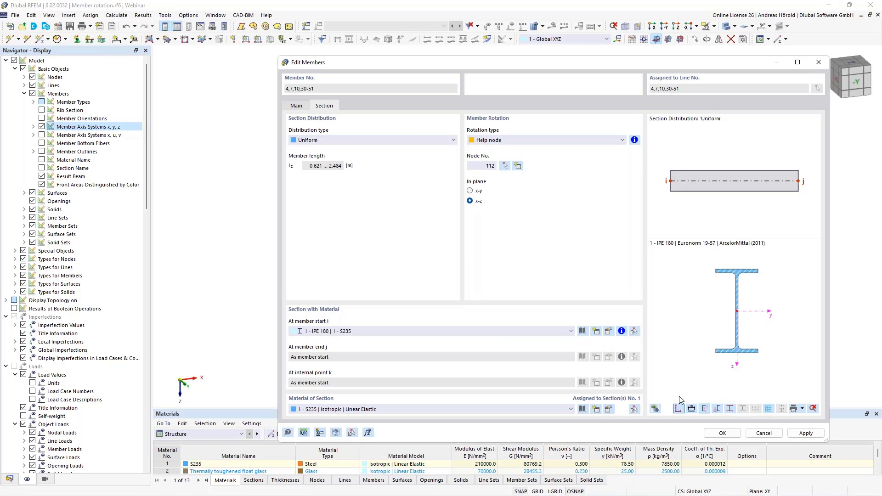
{"action": "left_click", "coordinate": [722, 434]}
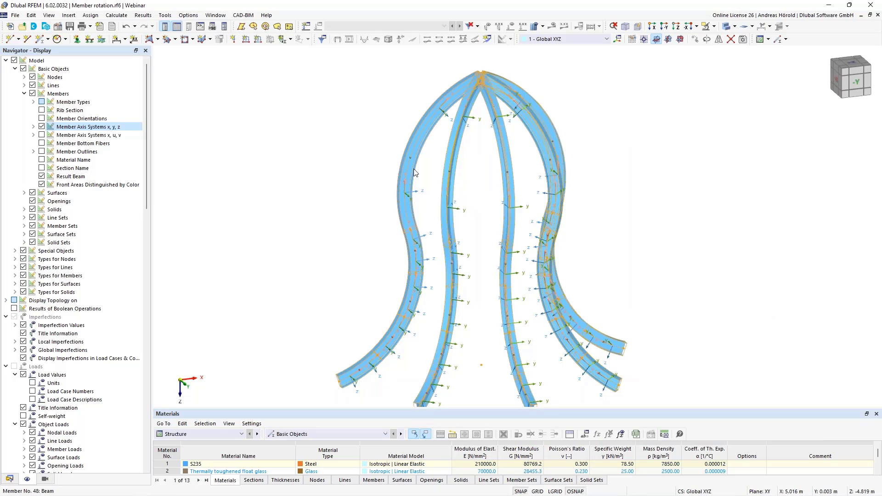
{"action": "scroll", "coordinate": [409, 262], "scroll_direction": "up", "scroll_amount": 5}
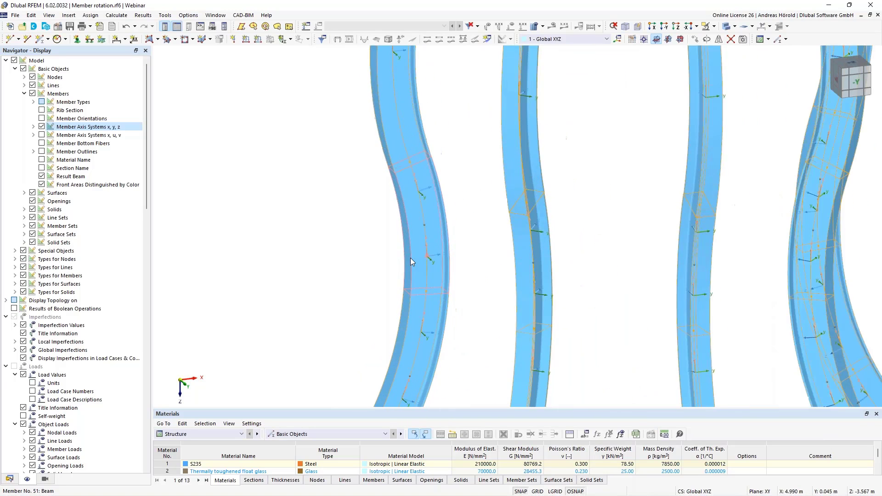
{"action": "scroll", "coordinate": [410, 258], "scroll_direction": "down", "scroll_amount": 5}
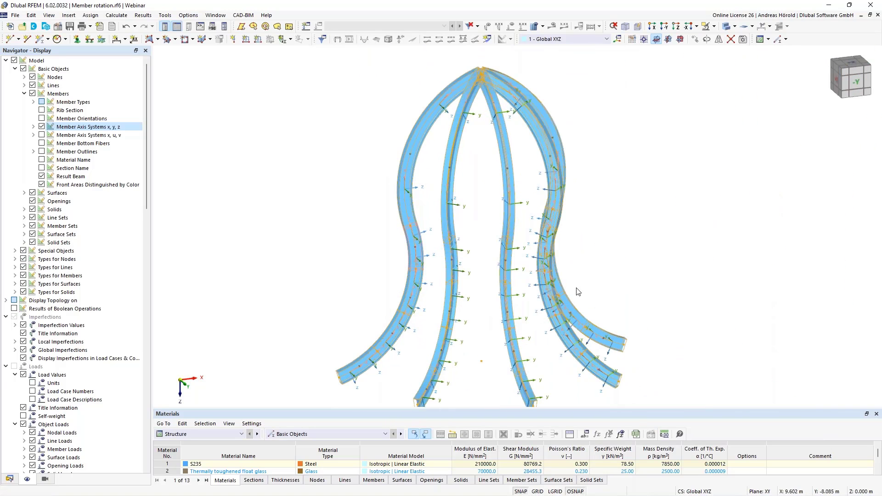
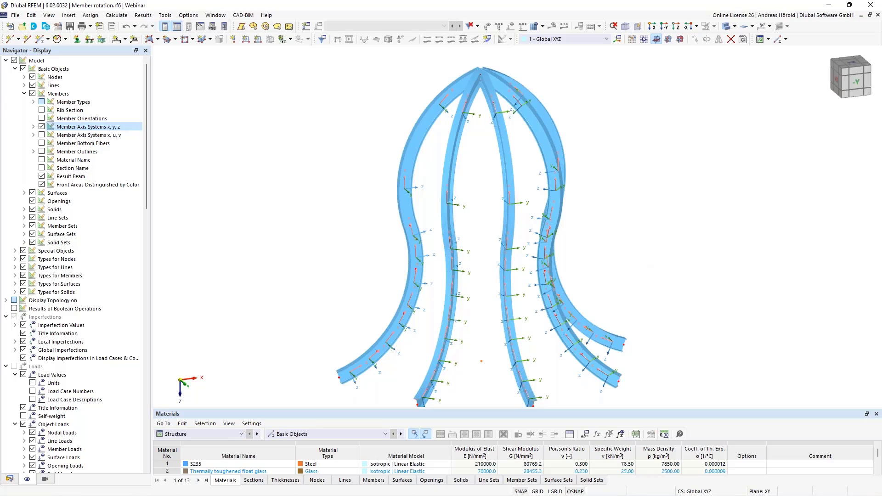
Step: Review the available export formats and the import option for the model
{"action": "left_click", "coordinate": [15, 15]}
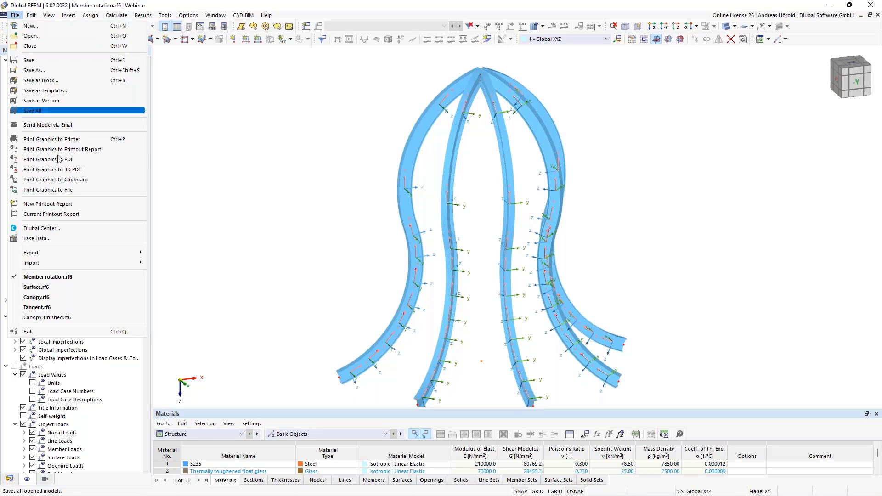
{"action": "mouse_move", "coordinate": [85, 254]}
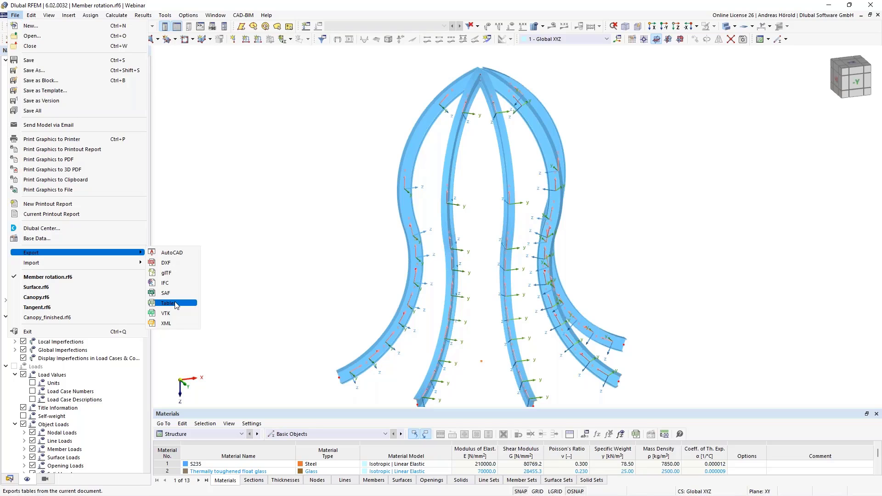
{"action": "mouse_move", "coordinate": [106, 265]}
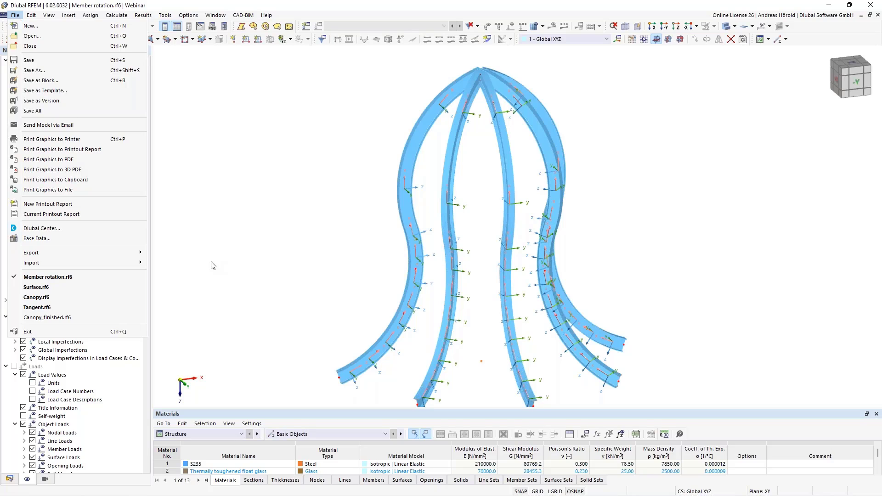
{"action": "left_click", "coordinate": [84, 483]}
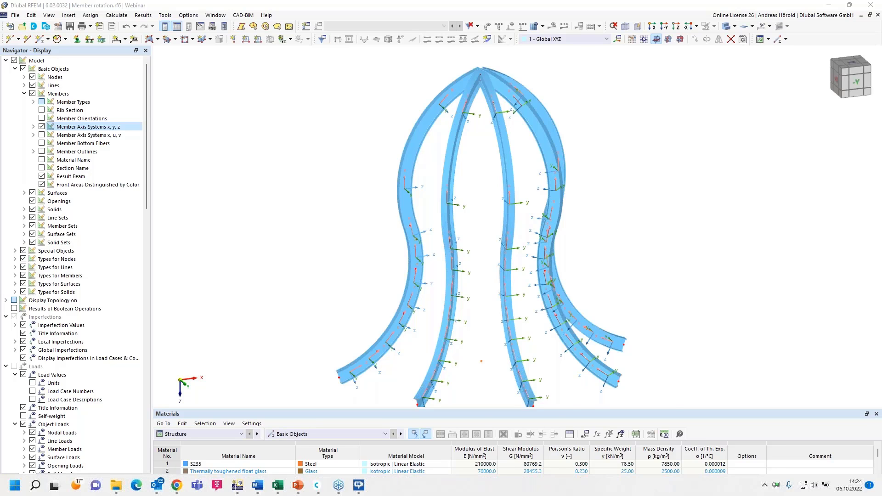
Step: Switch to Chrome and open the Frequently Asked Questions (FAQ) page of the Dlubal website
{"action": "left_click", "coordinate": [177, 485]}
{"action": "mouse_move", "coordinate": [372, 120]}
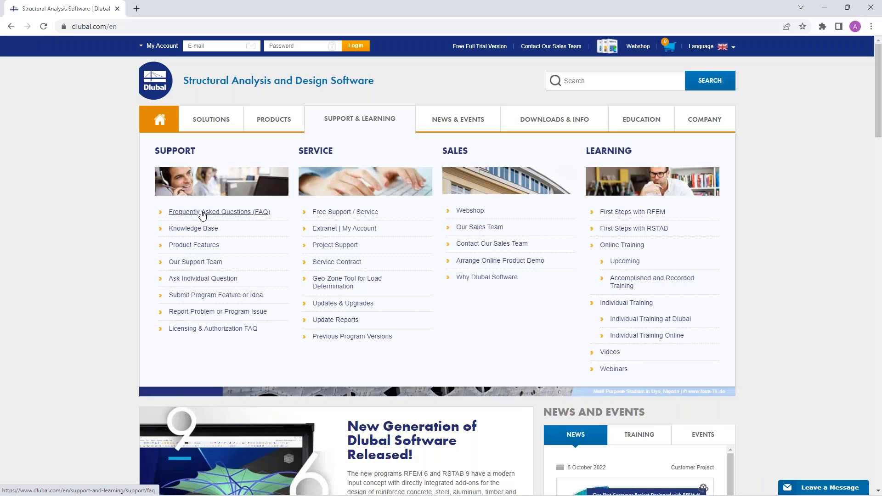
{"action": "left_click", "coordinate": [203, 213]}
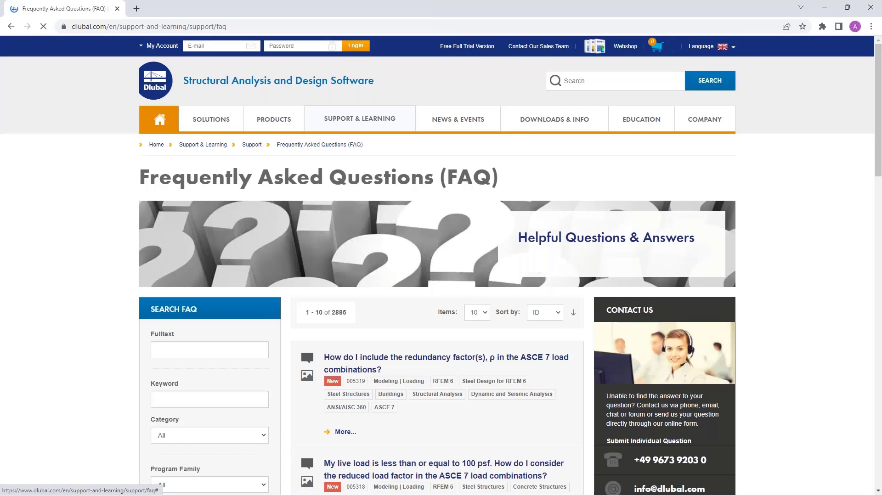
Step: Search the full text of the FAQ entries for "excel"
{"action": "left_click", "coordinate": [191, 352]}
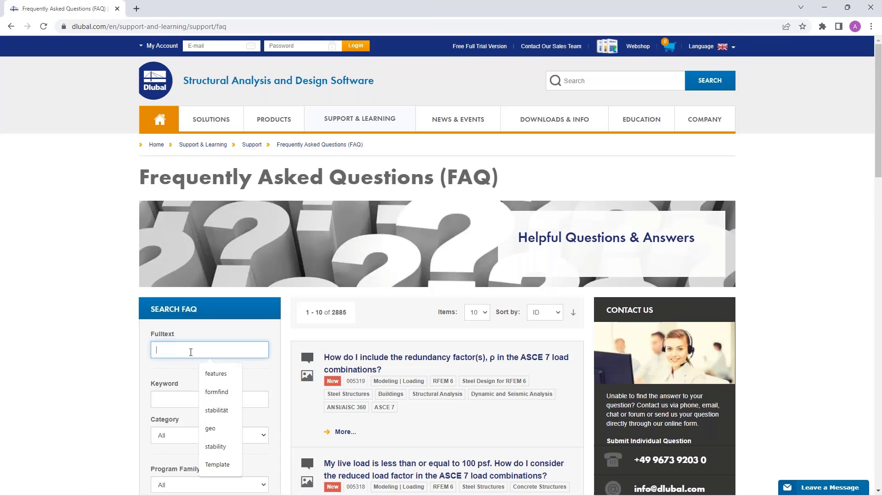
{"action": "type", "text": "ex"}
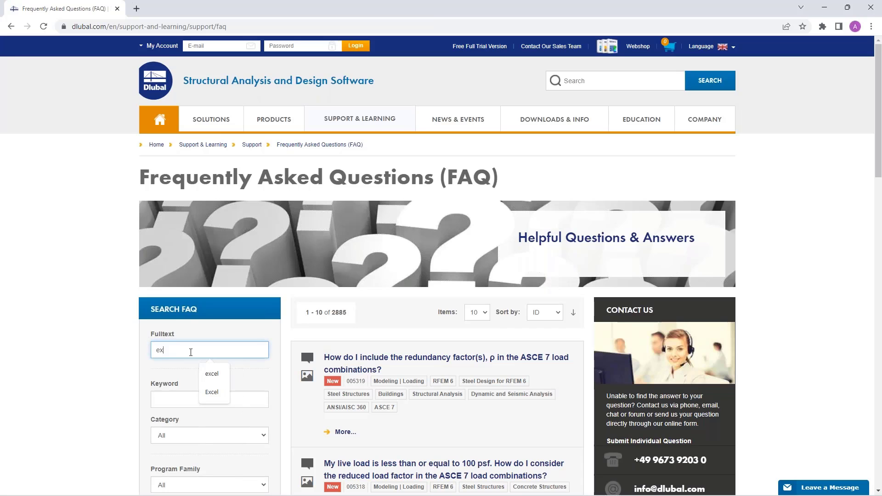
{"action": "type", "text": "cel"}
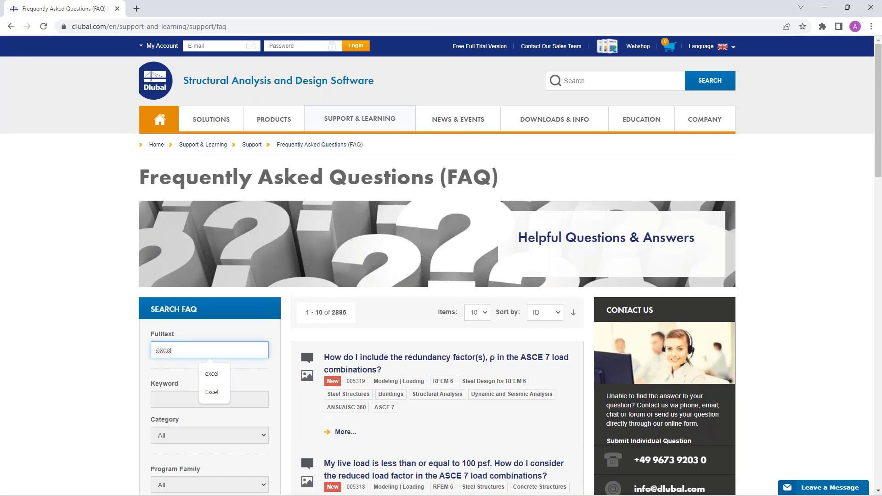
Step: Open the FAQ entry on whether the import from Microsoft Excel is still available in RFEM 6 and RSTAB 9, and view its answer
{"action": "scroll", "coordinate": [196, 350], "scroll_direction": "down", "scroll_amount": 7}
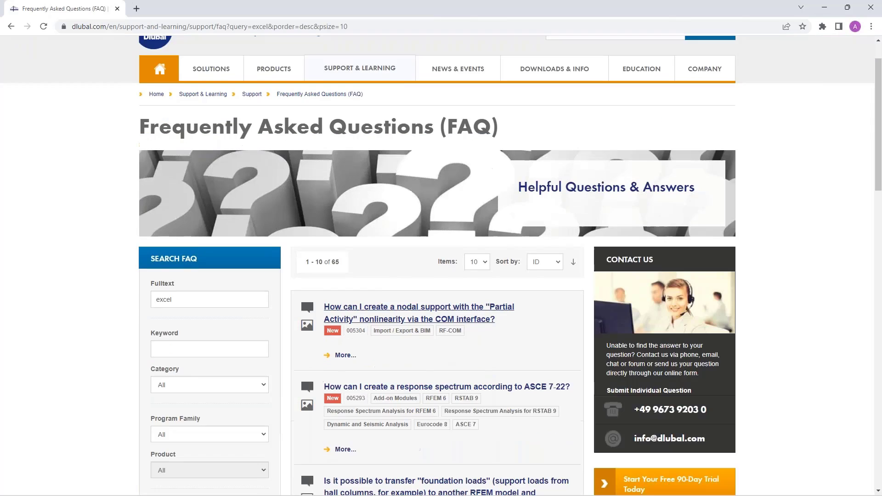
{"action": "scroll", "coordinate": [393, 309], "scroll_direction": "down", "scroll_amount": 3}
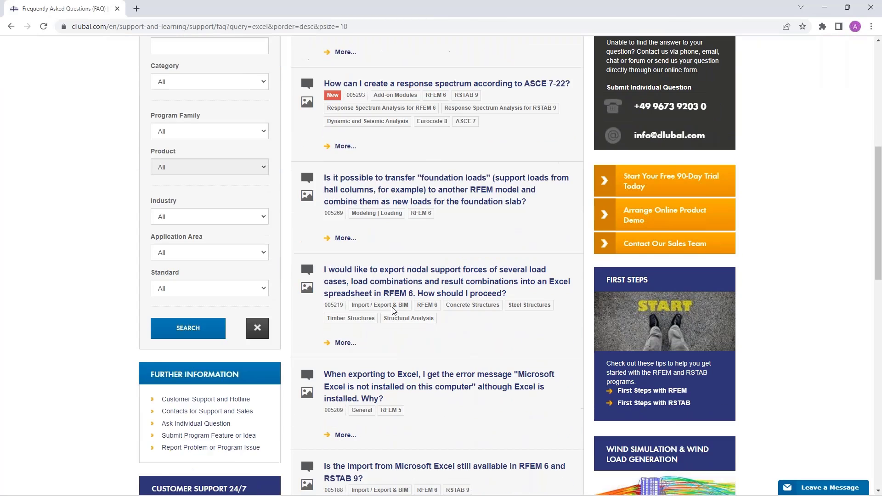
{"action": "scroll", "coordinate": [390, 310], "scroll_direction": "down", "scroll_amount": 1}
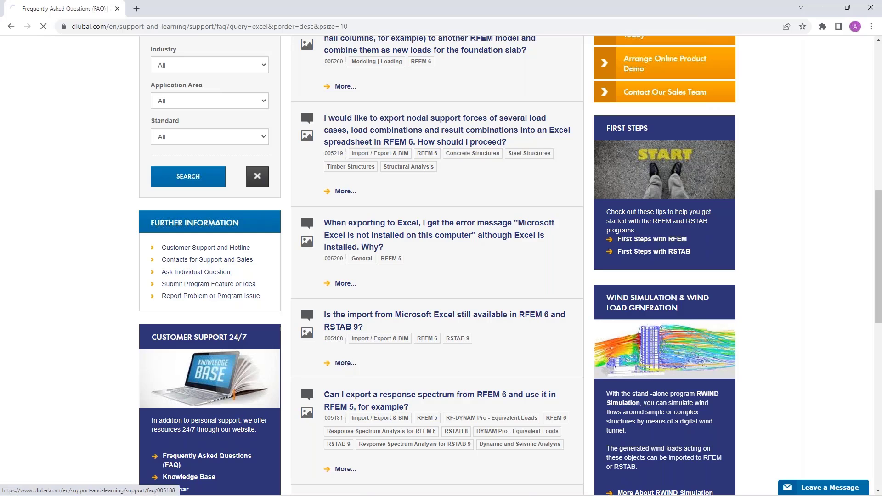
{"action": "left_click", "coordinate": [345, 363]}
{"action": "scroll", "coordinate": [407, 188], "scroll_direction": "down", "scroll_amount": 4}
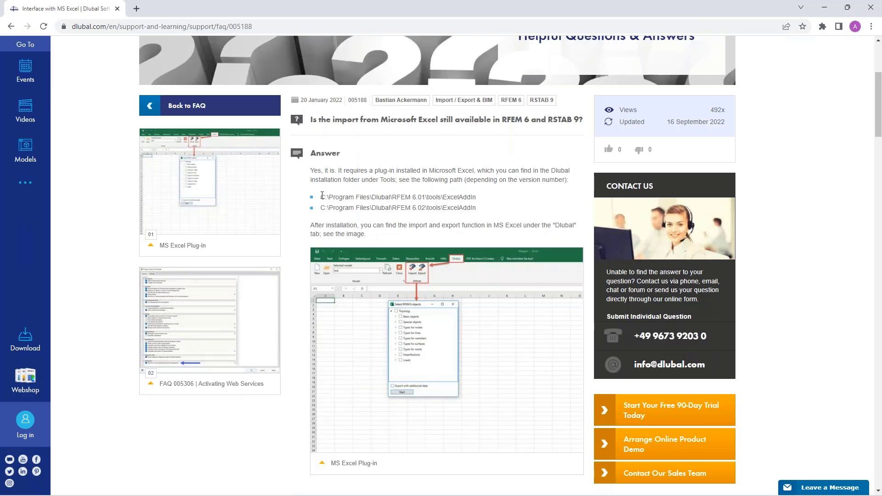
Step: Copy the plug-in path C:\Program Files\Dlubal\RFEM 6.02\tools\ExcelAddIn from the FAQ answer
{"action": "left_click_drag", "start_coordinate": [323, 196], "coordinate": [488, 200]}
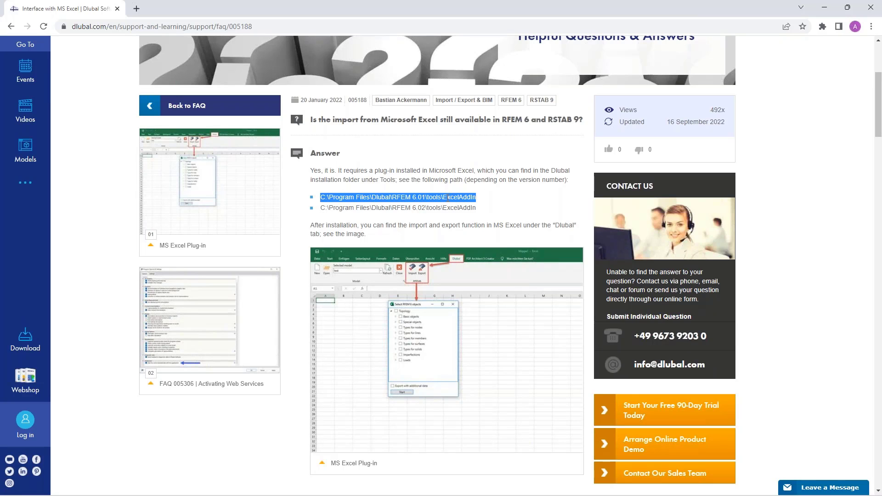
{"action": "left_click", "coordinate": [320, 209]}
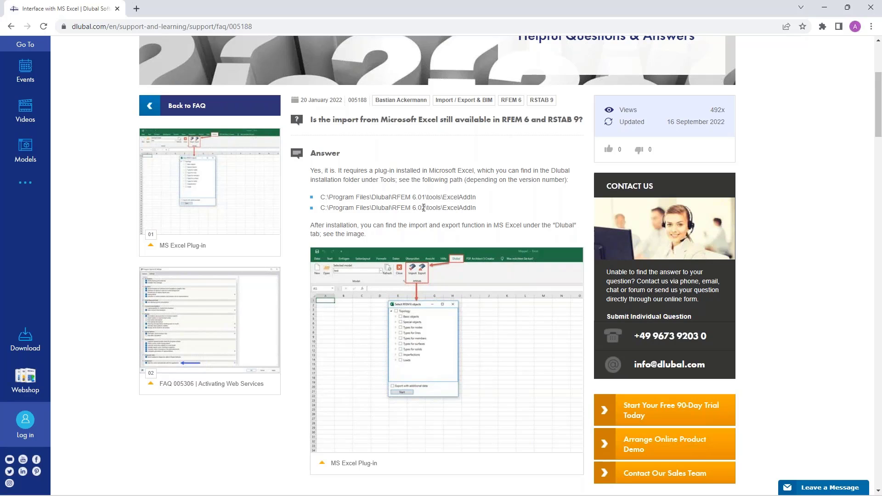
{"action": "left_click_drag", "start_coordinate": [320, 209], "coordinate": [480, 211]}
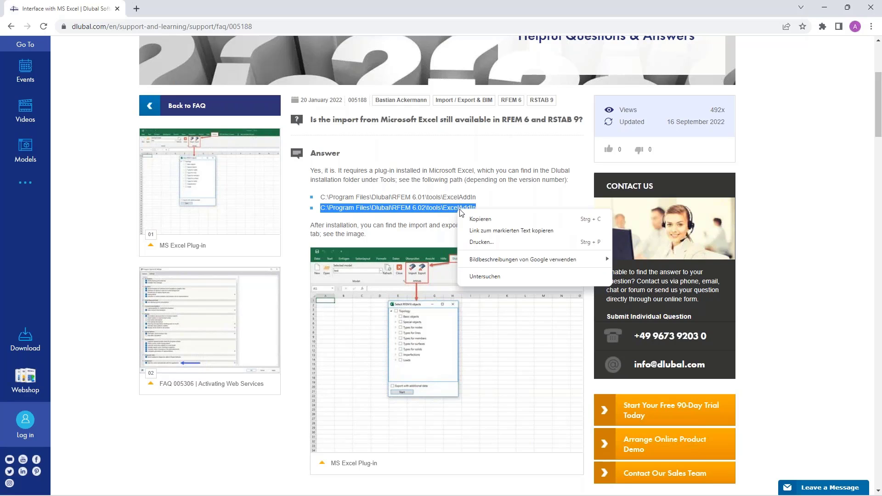
{"action": "right_click", "coordinate": [458, 213]}
{"action": "left_click", "coordinate": [480, 219]}
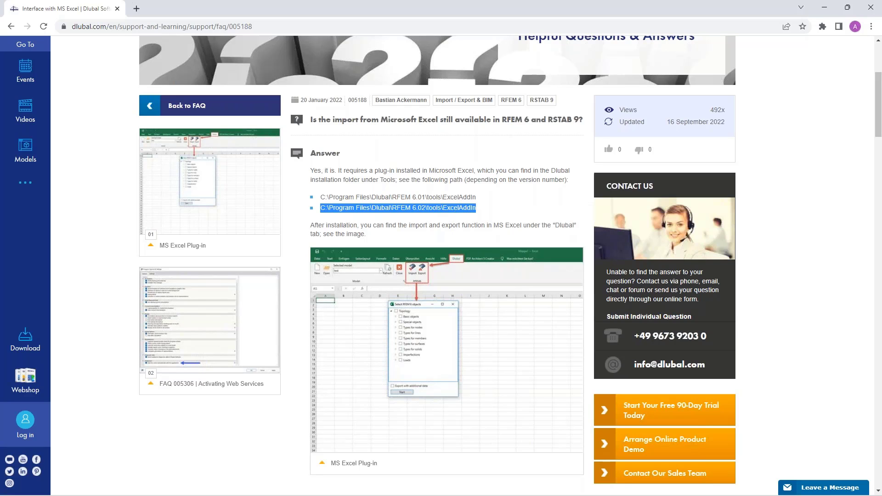
Step: Switch to File Explorer to view the RFEM 6.02 ExcelAddIn folder and bring up the Import file.xlsx workbook in Excel
{"action": "key", "text": "alt+Tab"}
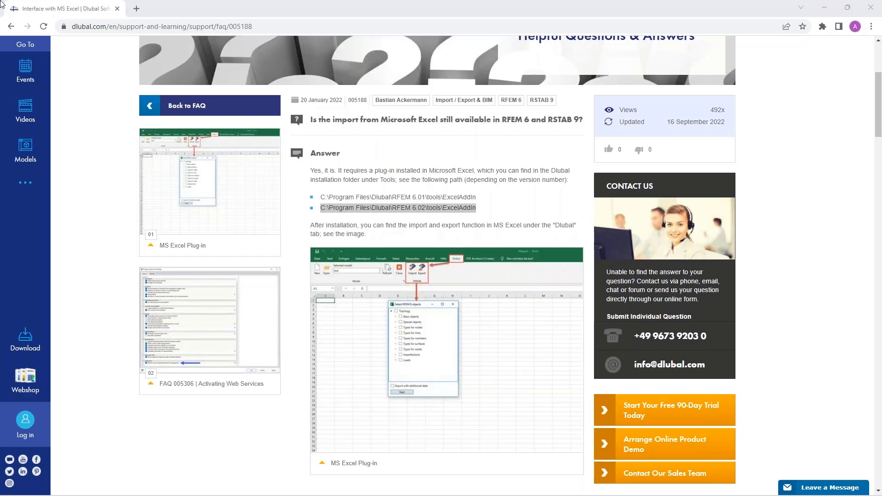
{"action": "left_click_drag", "start_coordinate": [1, 82], "coordinate": [761, 182]}
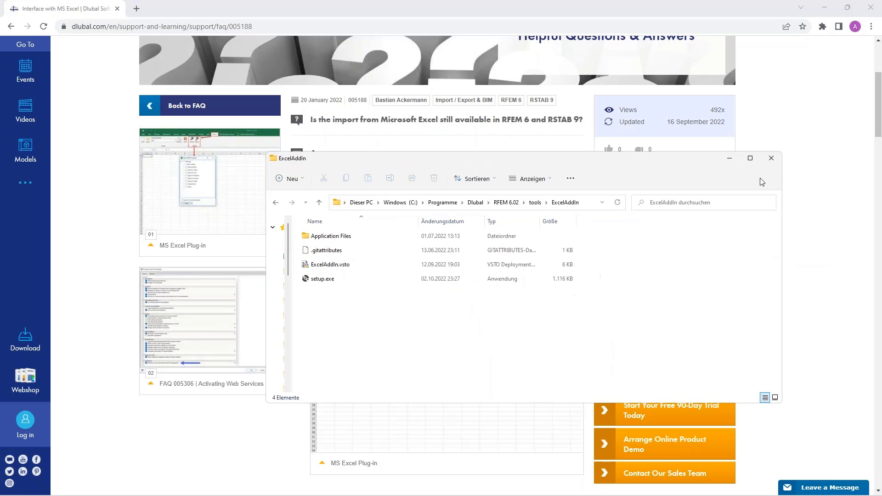
{"action": "left_click", "coordinate": [749, 158]}
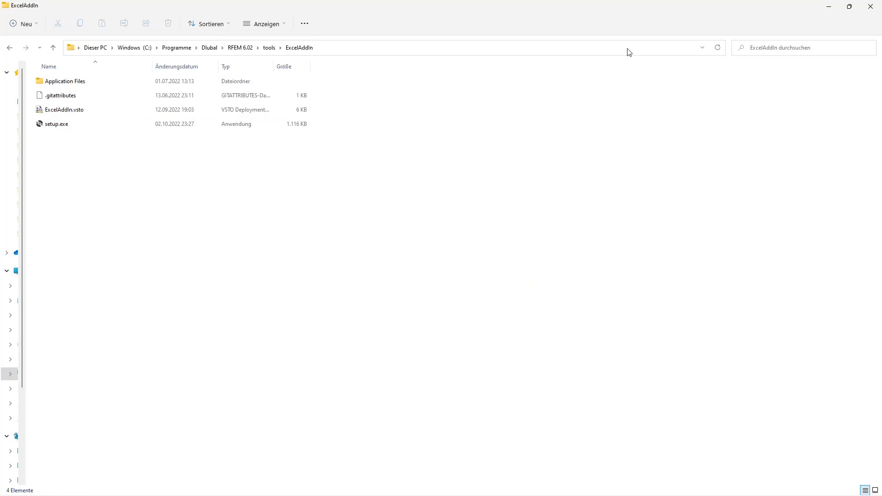
{"action": "left_click", "coordinate": [673, 13]}
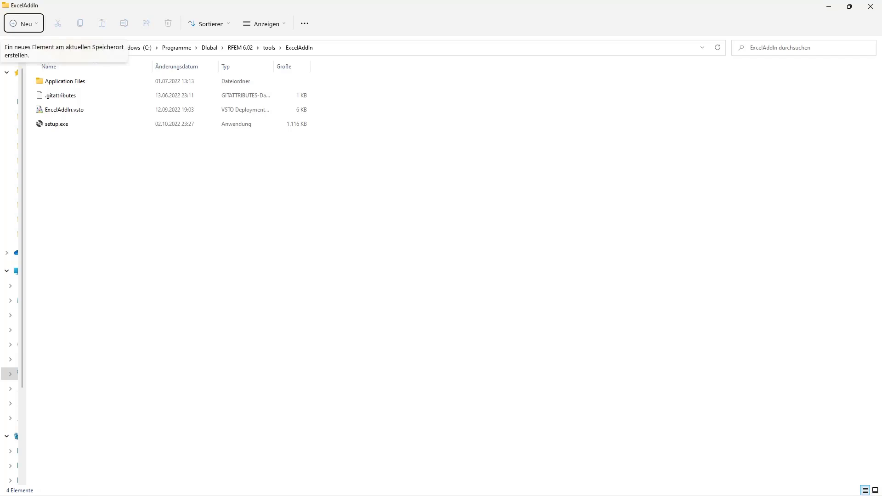
{"action": "double_click", "coordinate": [628, 11]}
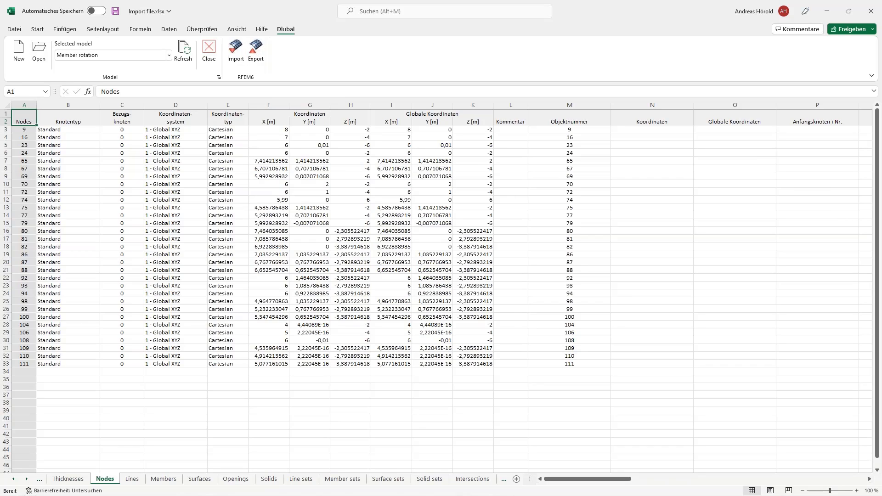
{"action": "mouse_move", "coordinate": [256, 492]}
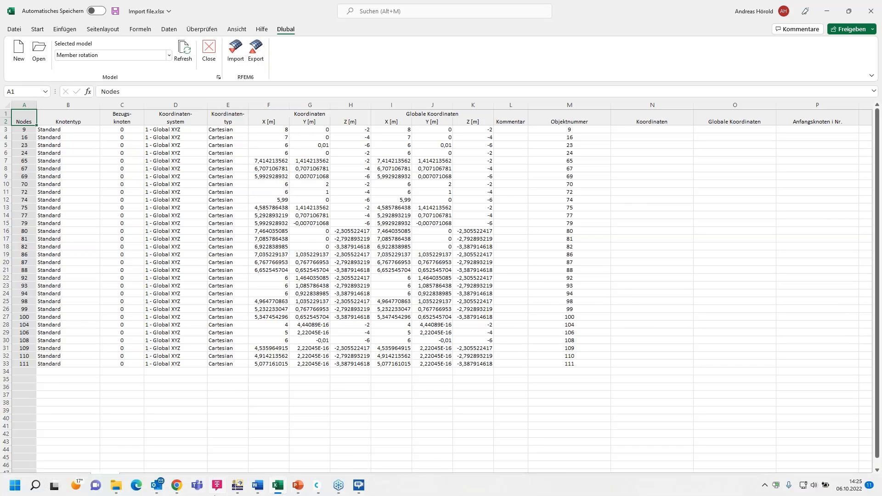
Step: Switch to RFEM and delete the entire curved member structure from the model
{"action": "left_click", "coordinate": [237, 486]}
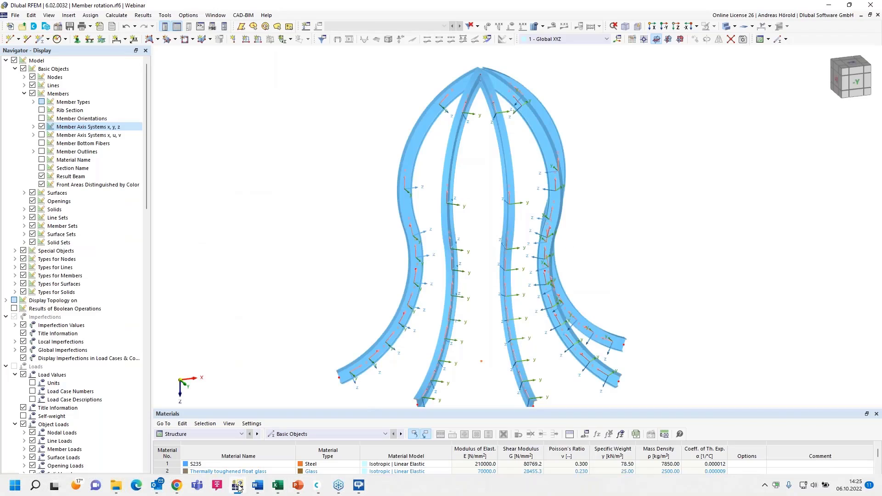
{"action": "middle_click_drag", "start_coordinate": [673, 252], "coordinate": [638, 223]}
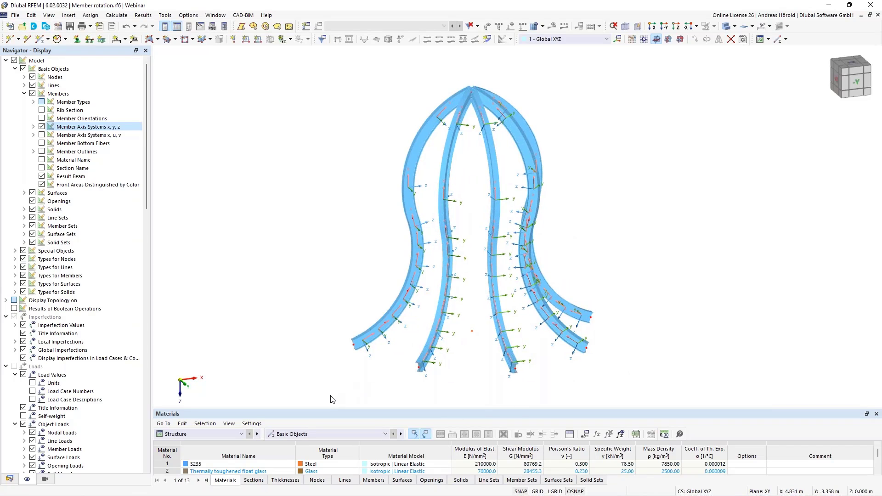
{"action": "left_click_drag", "start_coordinate": [331, 395], "coordinate": [663, 64]}
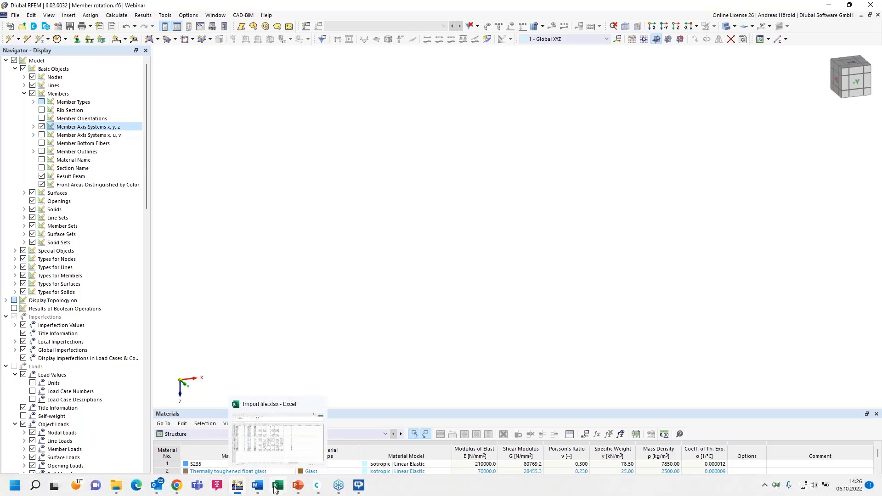
Step: Switch to Excel and export the workbook to RFEM with only basic objects, special objects and the types for nodes, lines and members
{"action": "left_click", "coordinate": [275, 490]}
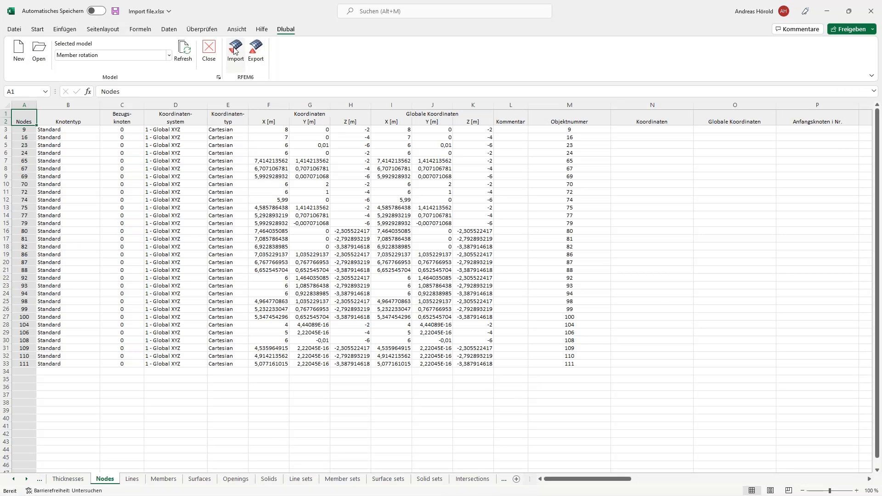
{"action": "left_click", "coordinate": [255, 52]}
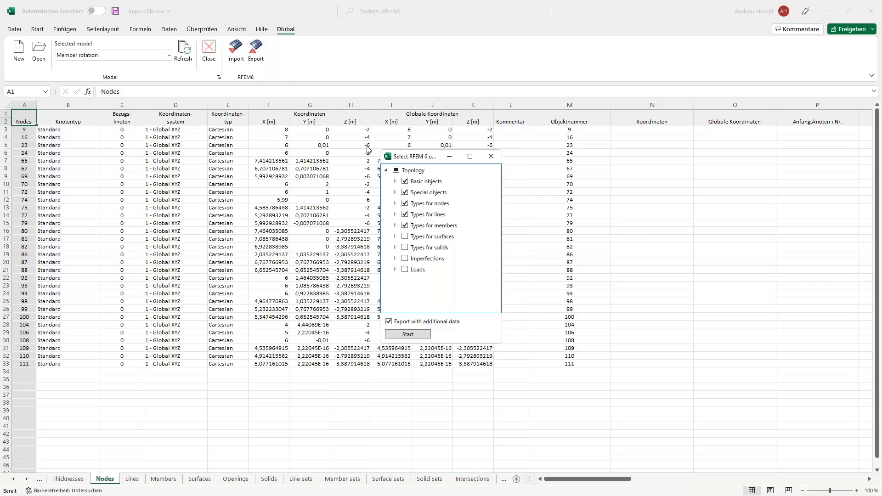
{"action": "left_click", "coordinate": [396, 171]}
{"action": "left_click", "coordinate": [396, 171]}
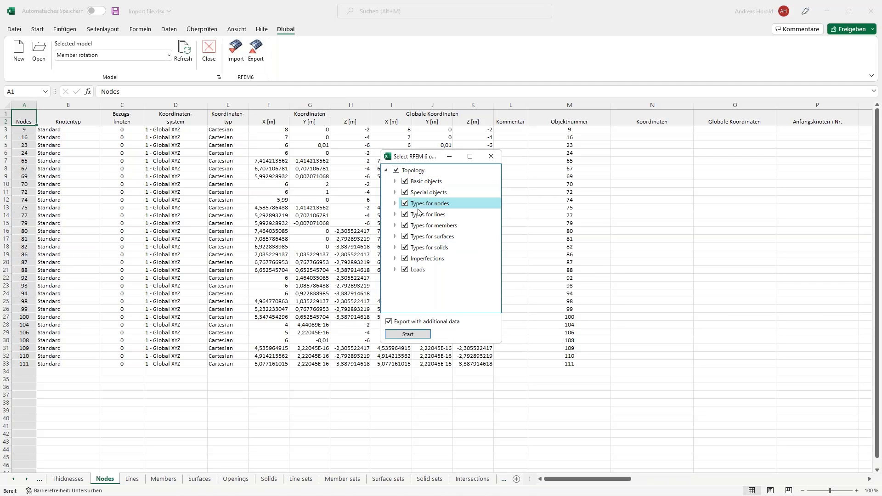
{"action": "left_click", "coordinate": [405, 271]}
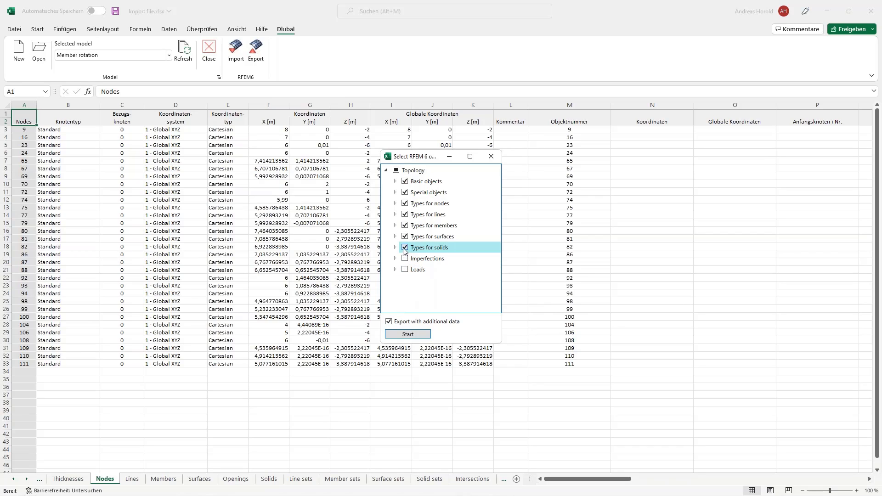
{"action": "left_click", "coordinate": [405, 248]}
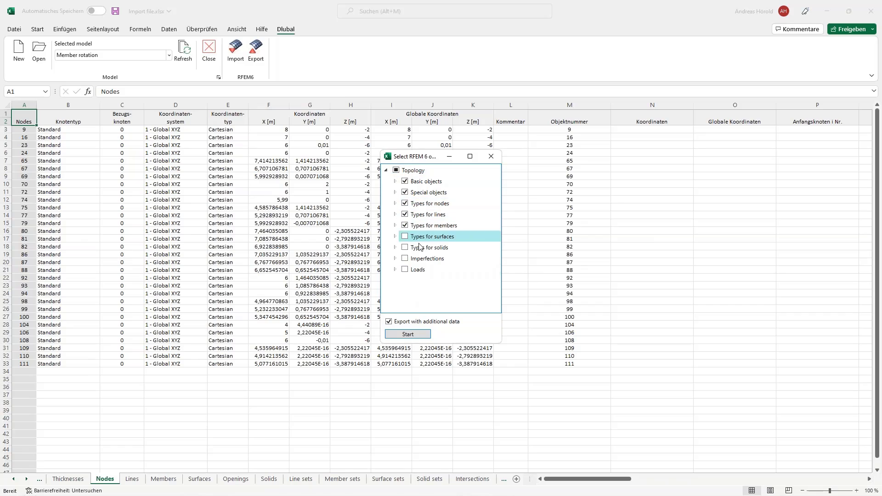
{"action": "left_click", "coordinate": [407, 334]}
Step: Switch to RFEM and abort the external application's connection to unlock the model
{"action": "mouse_move", "coordinate": [263, 491]}
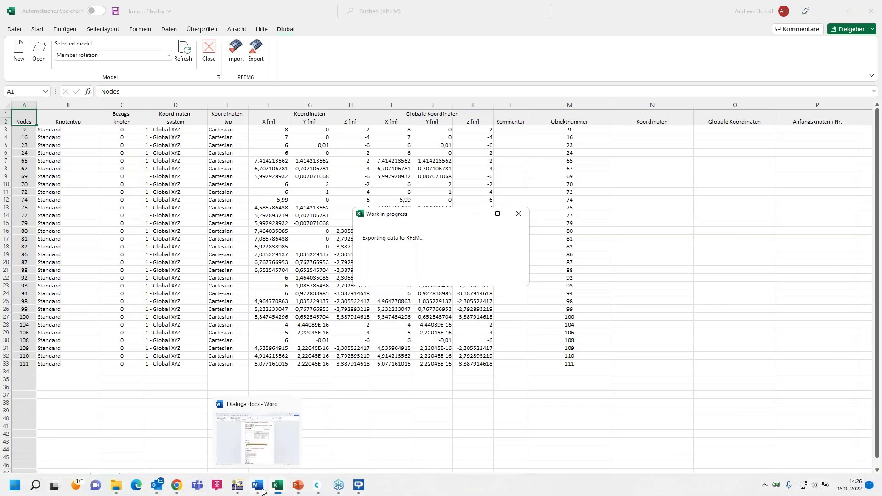
{"action": "left_click", "coordinate": [238, 486]}
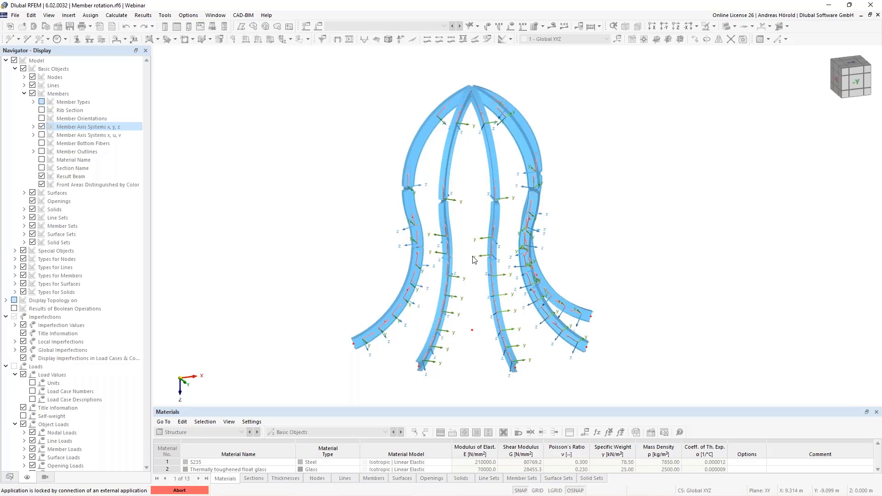
{"action": "mouse_move", "coordinate": [177, 485]}
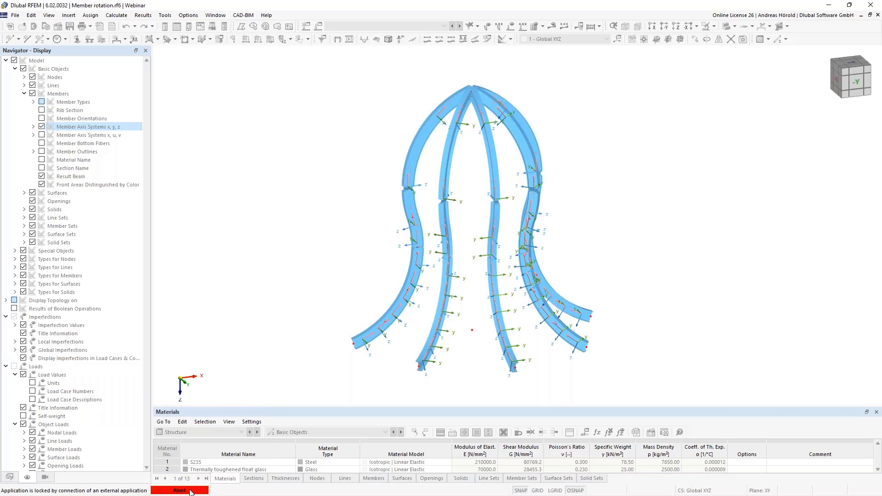
{"action": "left_click", "coordinate": [191, 491]}
{"action": "left_click", "coordinate": [481, 294]}
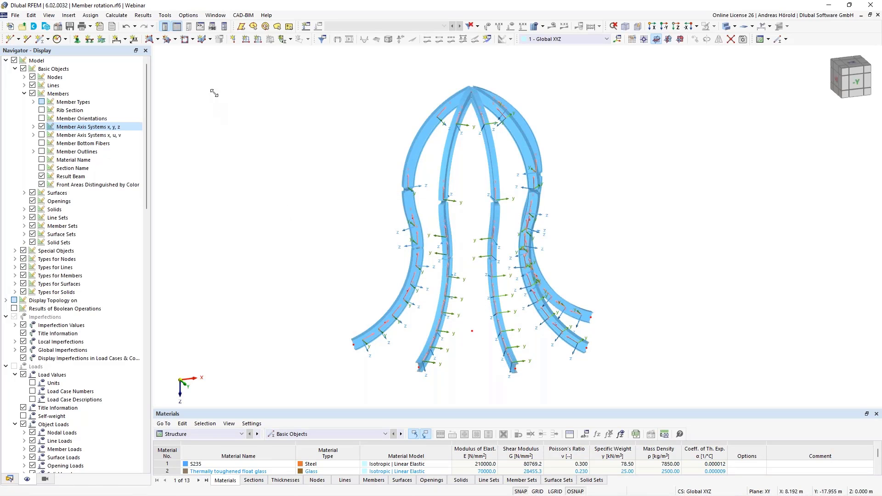
Step: View the WebService option for starting the server automatically and its port range in the program options, and close them without changes
{"action": "left_click", "coordinate": [189, 16]}
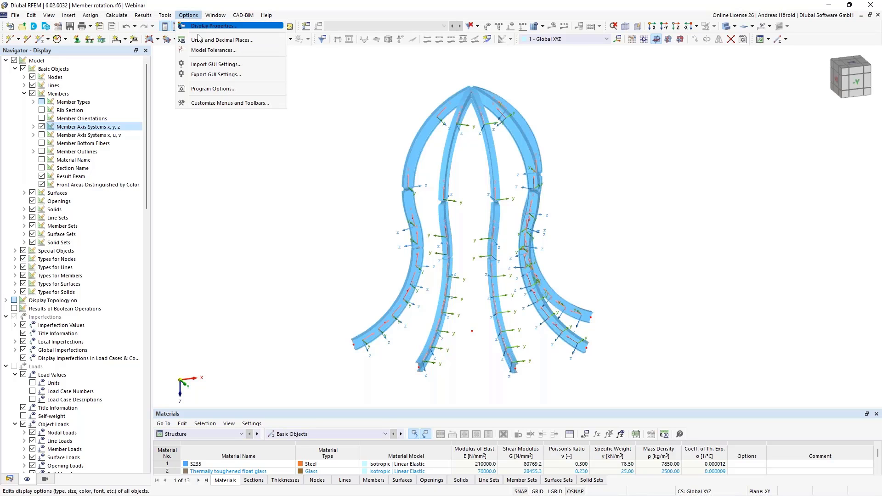
{"action": "left_click", "coordinate": [212, 89]}
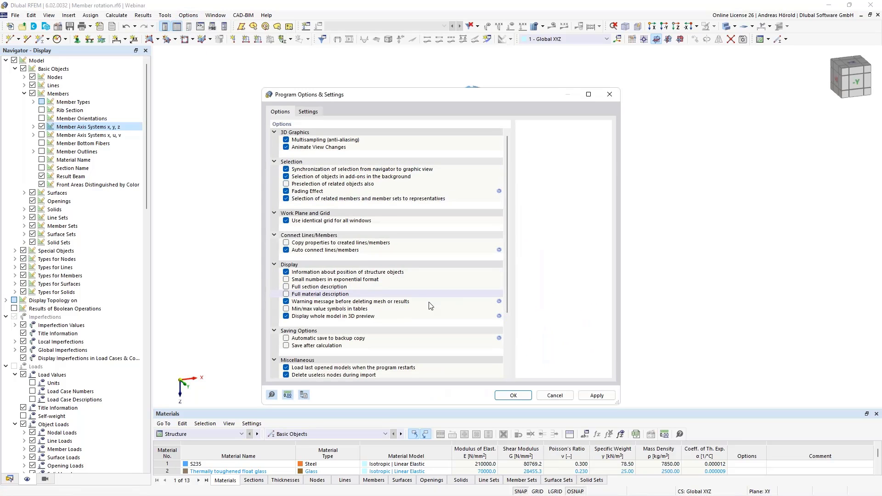
{"action": "scroll", "coordinate": [321, 275], "scroll_direction": "down", "scroll_amount": 5}
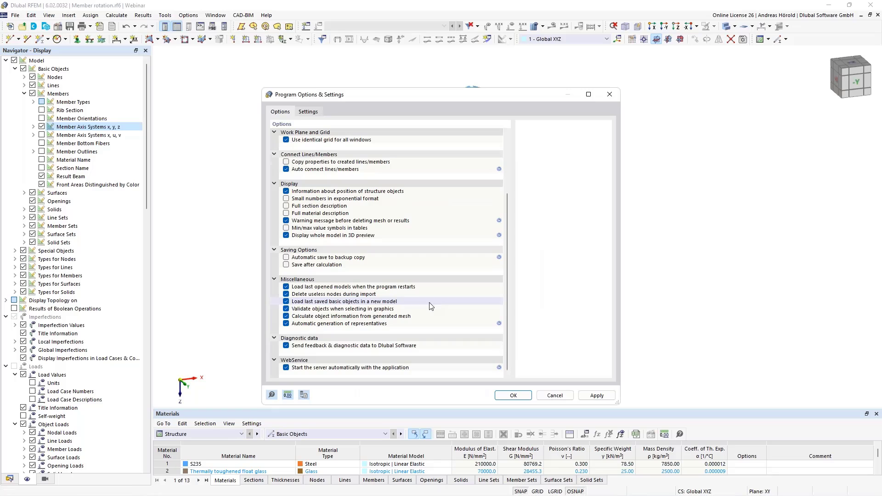
{"action": "left_click", "coordinate": [286, 368]}
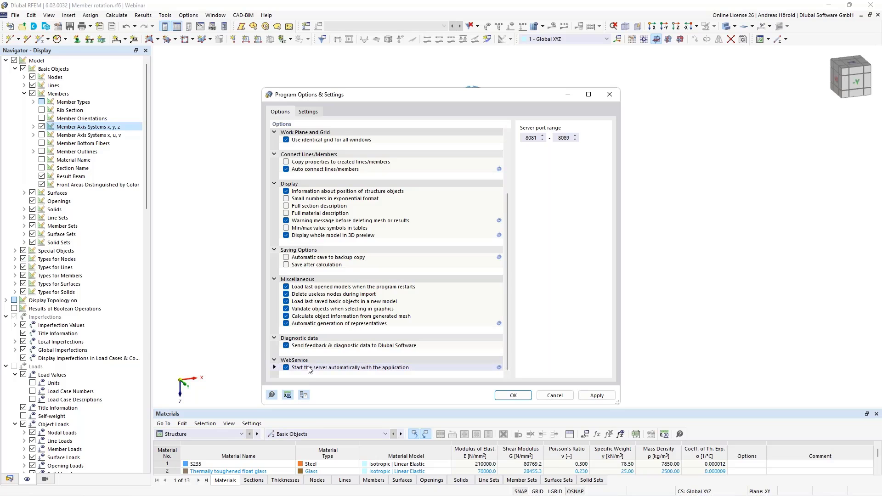
{"action": "left_click", "coordinate": [555, 396]}
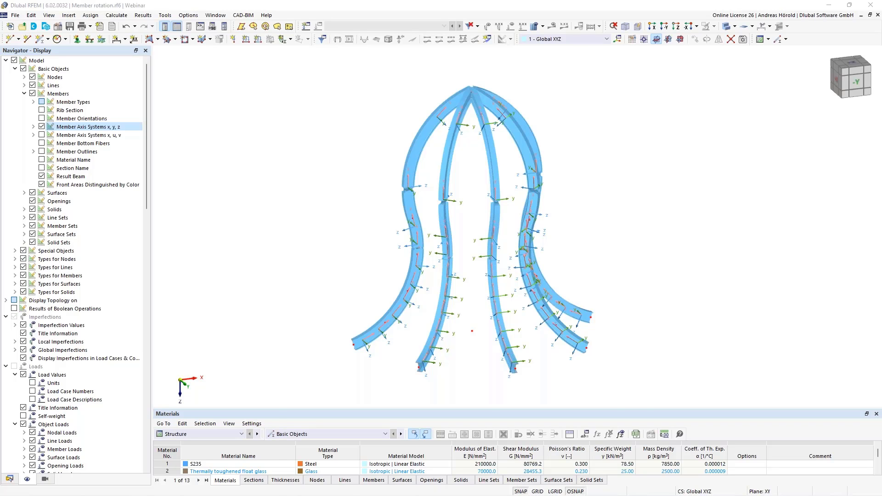
Step: Switch to the Dlubal website in a maximized Chrome window, open its Webinars page and look through the listed webinars
{"action": "left_click_drag", "start_coordinate": [0, 116], "coordinate": [143, 129]}
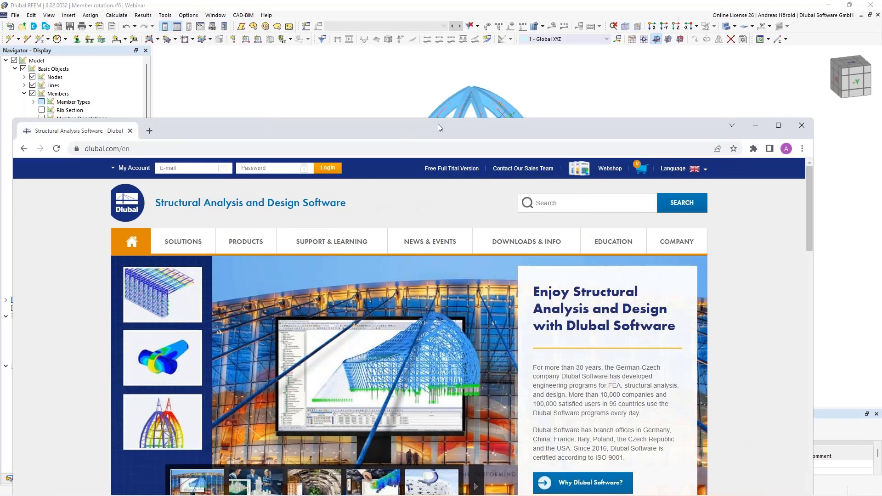
{"action": "left_click", "coordinate": [779, 127]}
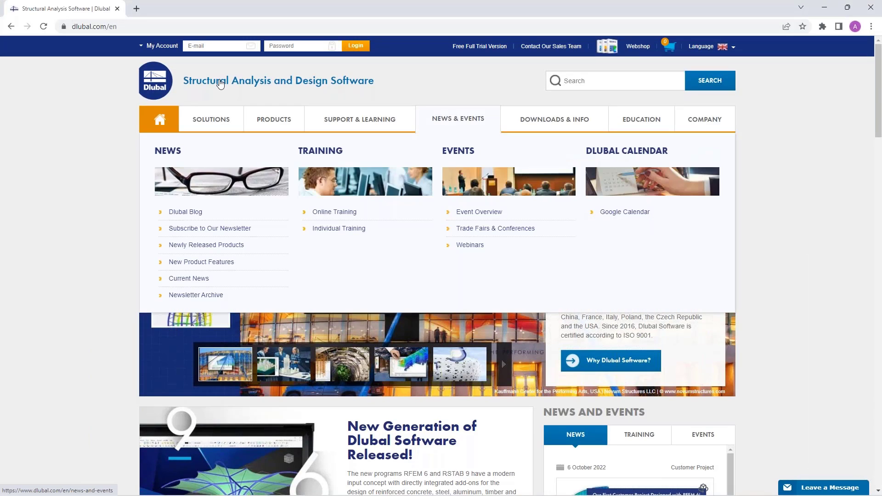
{"action": "mouse_move", "coordinate": [458, 121]}
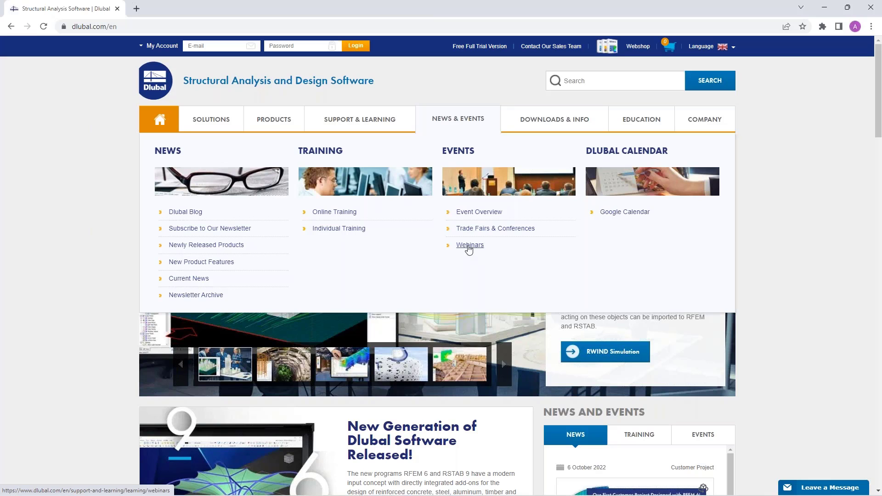
{"action": "left_click", "coordinate": [468, 248]}
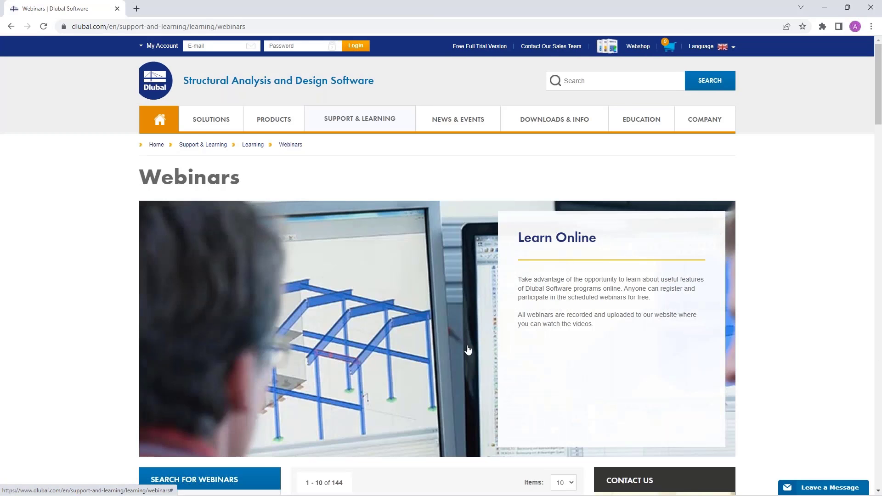
{"action": "scroll", "coordinate": [469, 353], "scroll_direction": "down", "scroll_amount": 6}
{"action": "scroll", "coordinate": [469, 353], "scroll_direction": "down", "scroll_amount": 2}
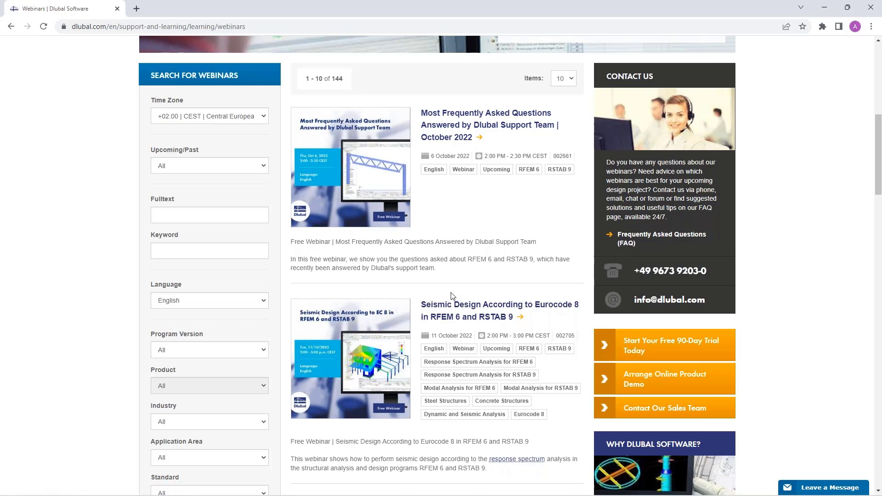
{"action": "scroll", "coordinate": [453, 324], "scroll_direction": "down", "scroll_amount": 1}
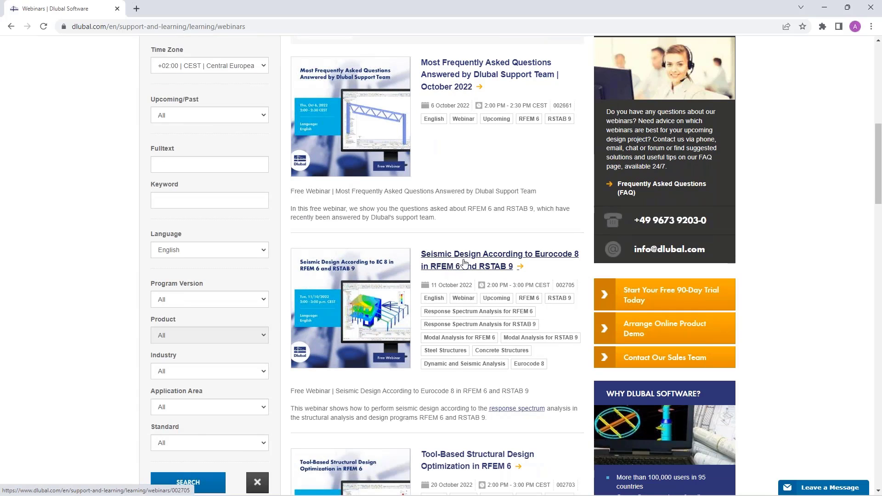
{"action": "scroll", "coordinate": [476, 264], "scroll_direction": "down", "scroll_amount": 1}
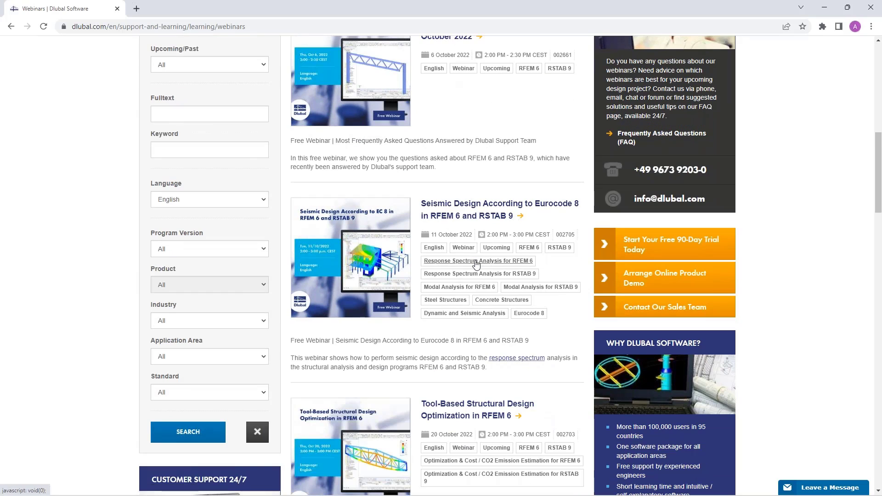
{"action": "scroll", "coordinate": [476, 264], "scroll_direction": "down", "scroll_amount": 1}
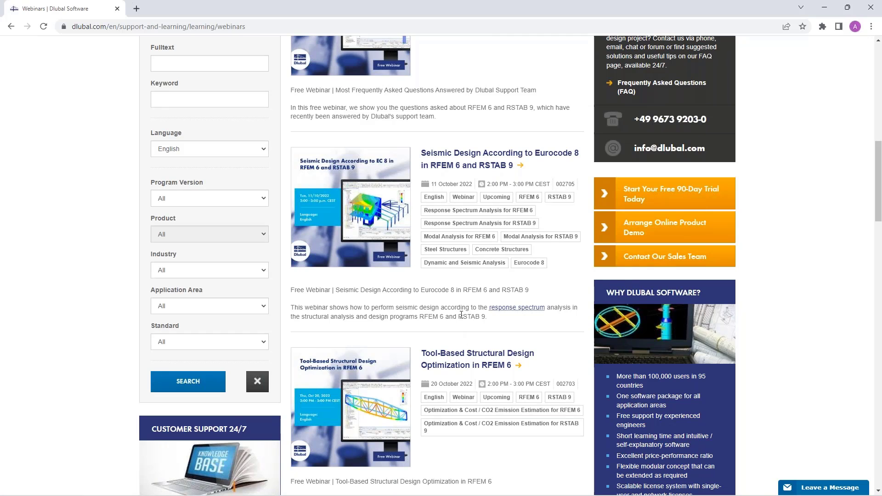
{"action": "scroll", "coordinate": [461, 314], "scroll_direction": "up", "scroll_amount": 4}
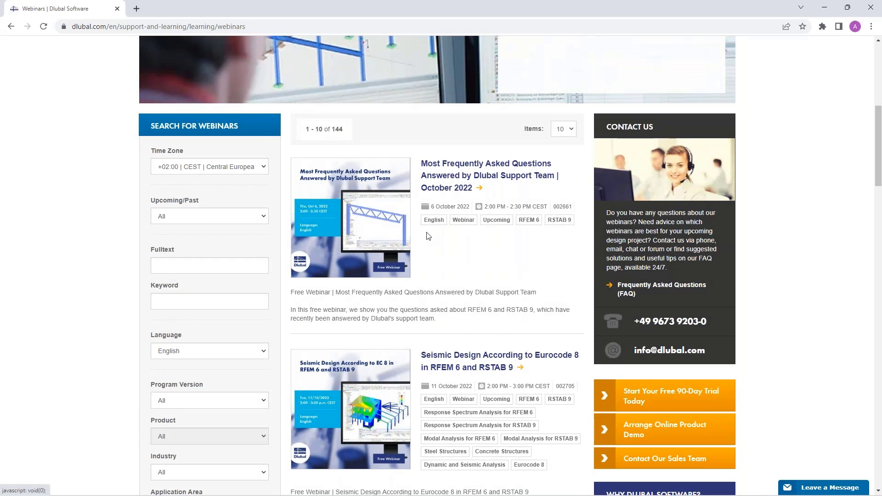
Step: Open the October 2022 webinar on the most frequently asked questions and view its content and Models to Download section
{"action": "left_click", "coordinate": [450, 172]}
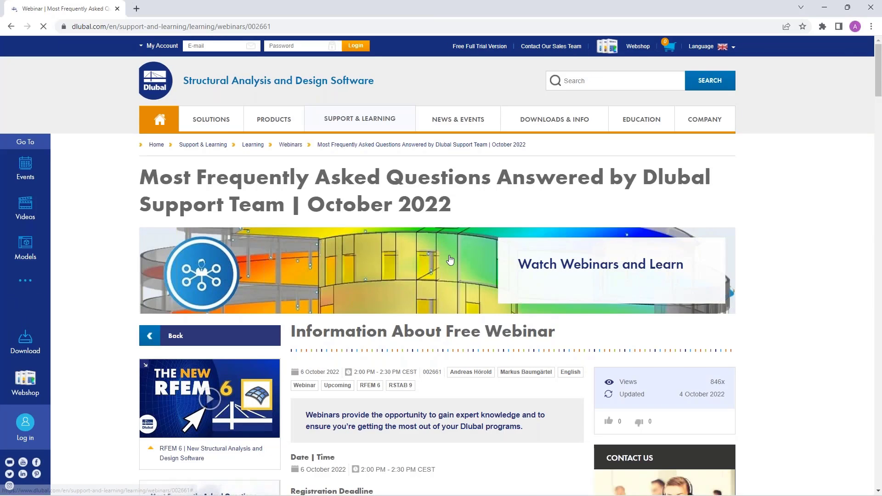
{"action": "scroll", "coordinate": [450, 261], "scroll_direction": "down", "scroll_amount": 5}
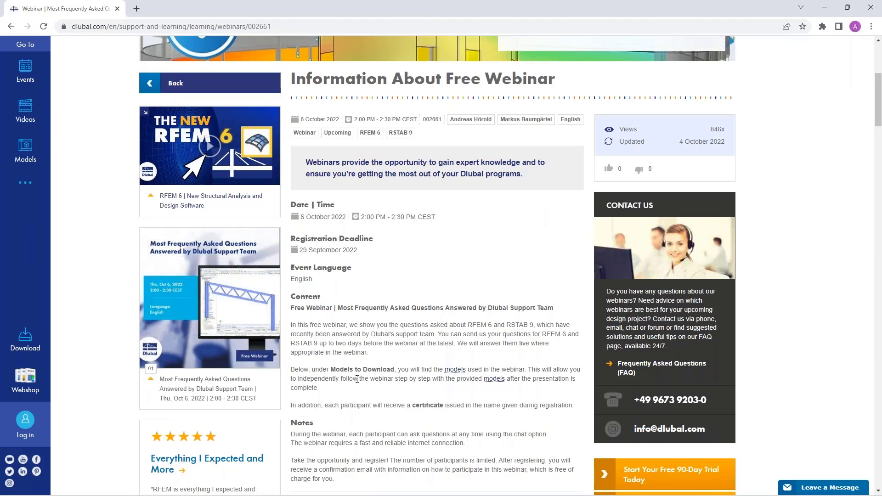
{"action": "scroll", "coordinate": [406, 332], "scroll_direction": "down", "scroll_amount": 20}
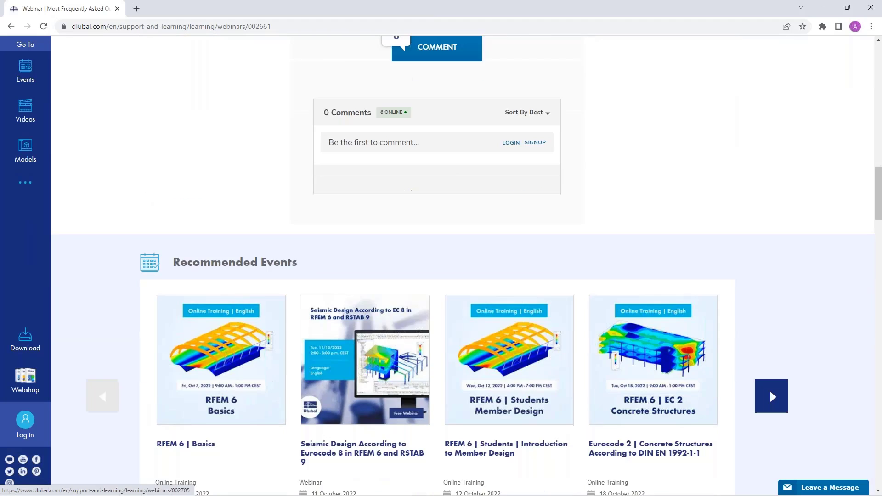
{"action": "scroll", "coordinate": [154, 274], "scroll_direction": "down", "scroll_amount": 9}
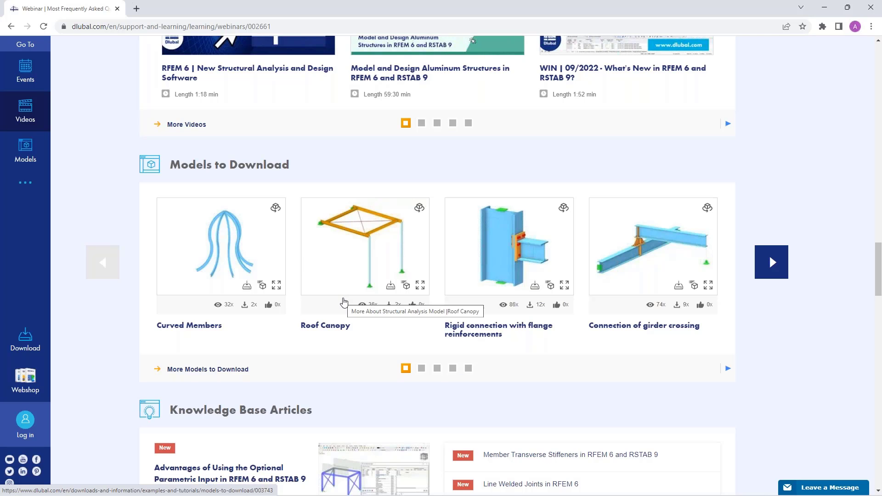
{"action": "scroll", "coordinate": [343, 302], "scroll_direction": "up", "scroll_amount": 18}
{"action": "scroll", "coordinate": [344, 302], "scroll_direction": "up", "scroll_amount": 12}
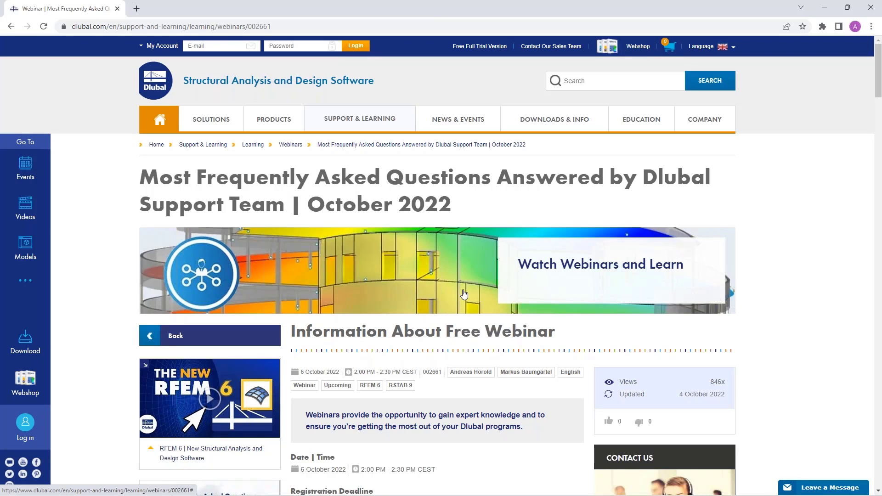
Step: Open the Free Full Trial Version page and view the RFEM 6, RSTAB 9, RSECTION 1 and RWIND 2 downloads
{"action": "left_click", "coordinate": [473, 48]}
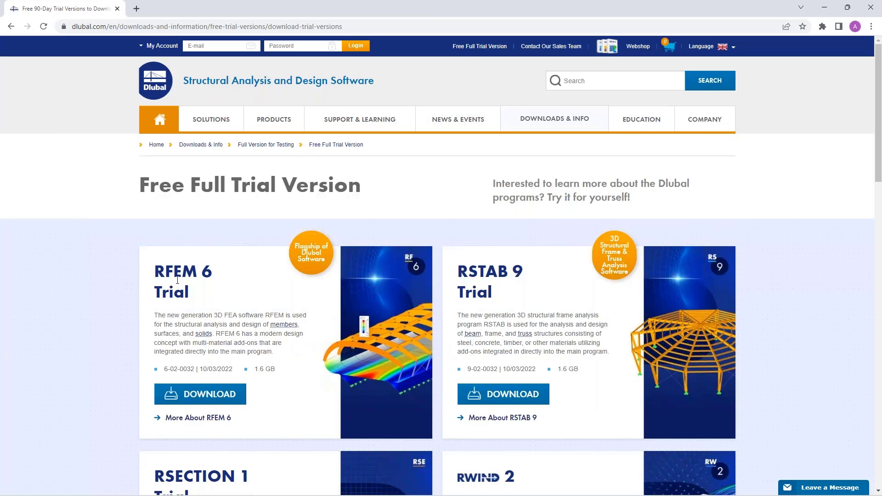
{"action": "scroll", "coordinate": [282, 342], "scroll_direction": "down", "scroll_amount": 3}
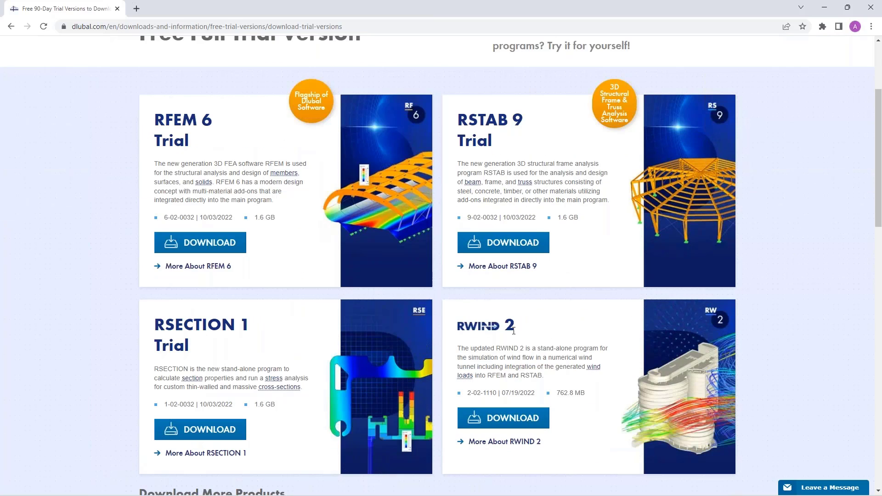
{"action": "scroll", "coordinate": [247, 210], "scroll_direction": "up", "scroll_amount": 1}
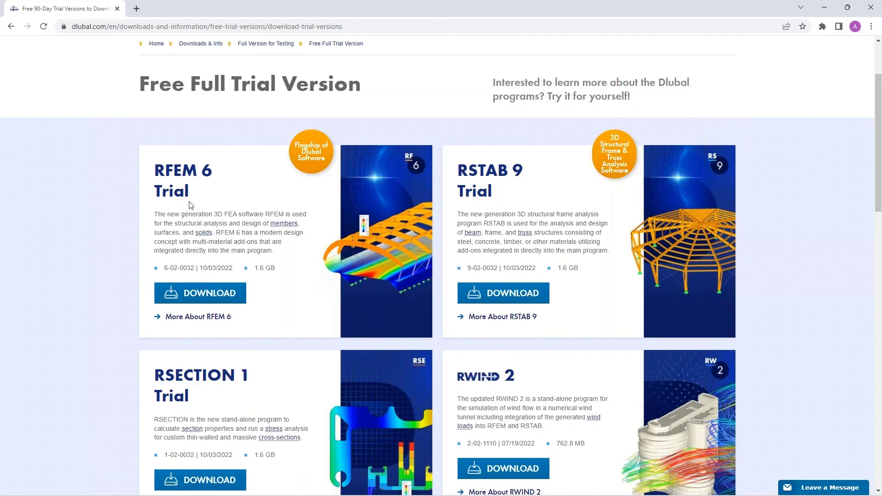